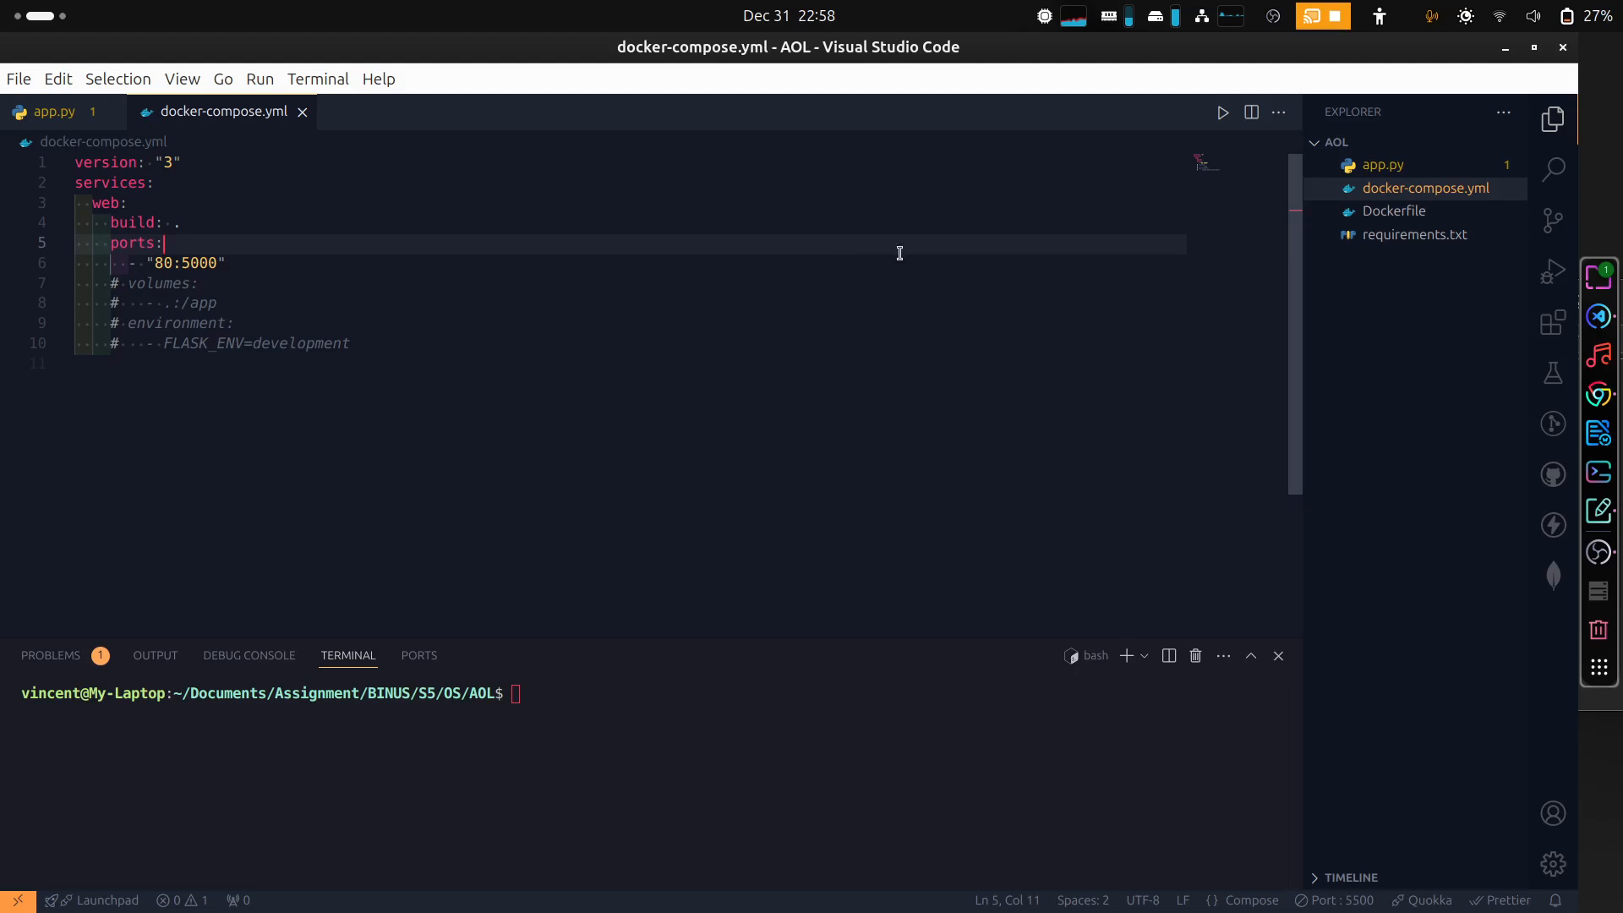
- Review the contents of the Dockerfile and requirements.txt in the AOL project
{"action": "left_click", "coordinate": [1451, 219]}
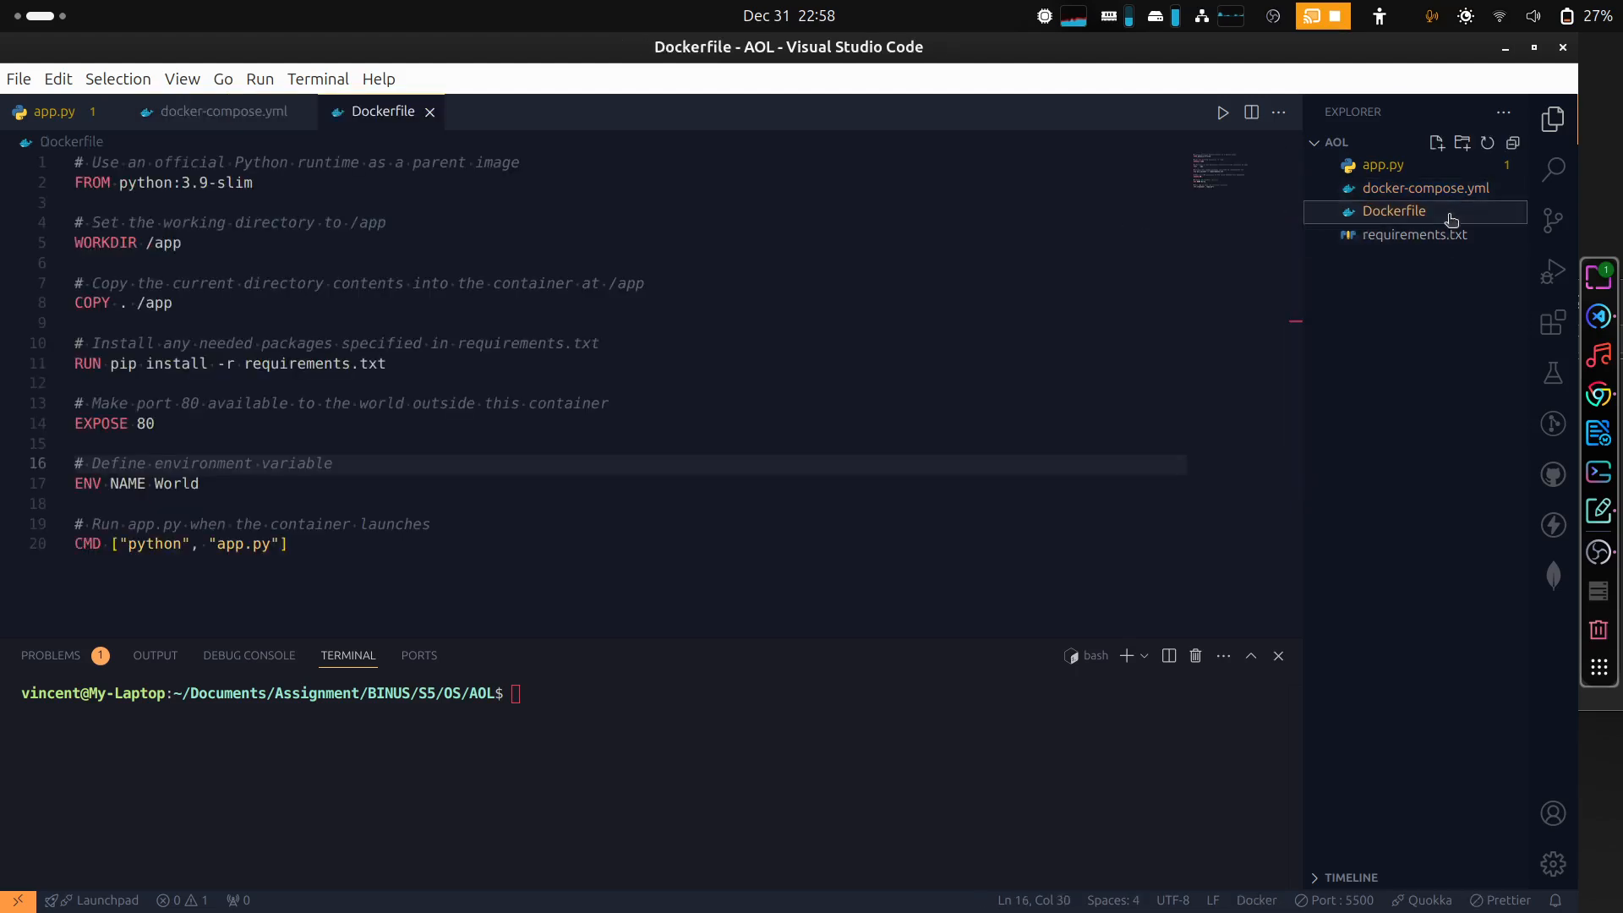
{"action": "left_click", "coordinate": [749, 386]}
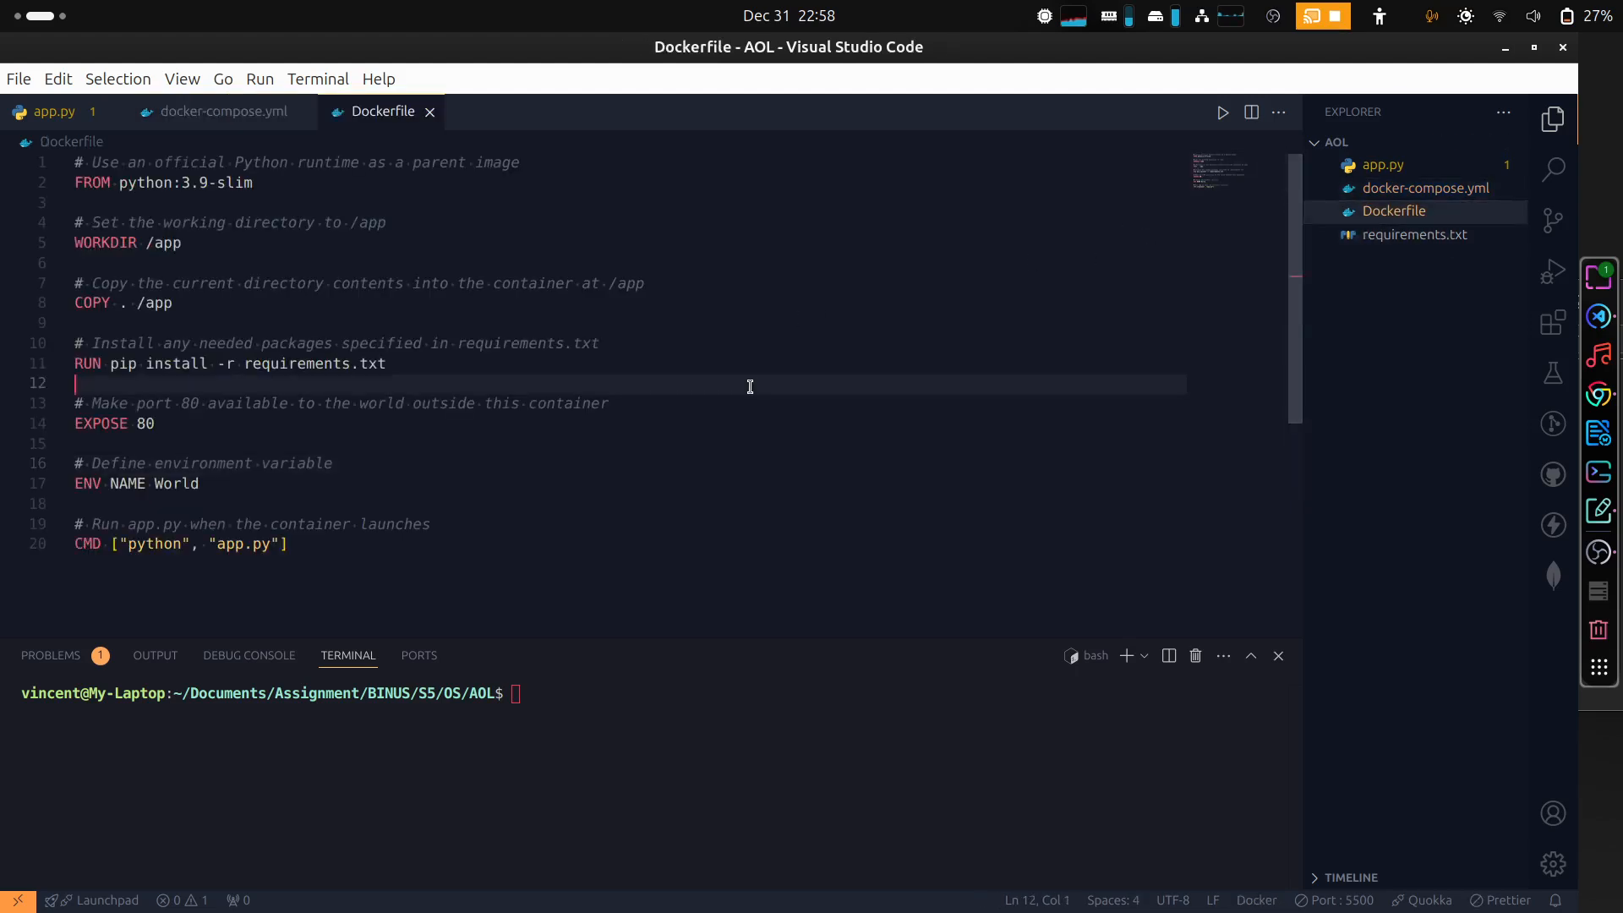
{"action": "left_click", "coordinate": [1460, 244]}
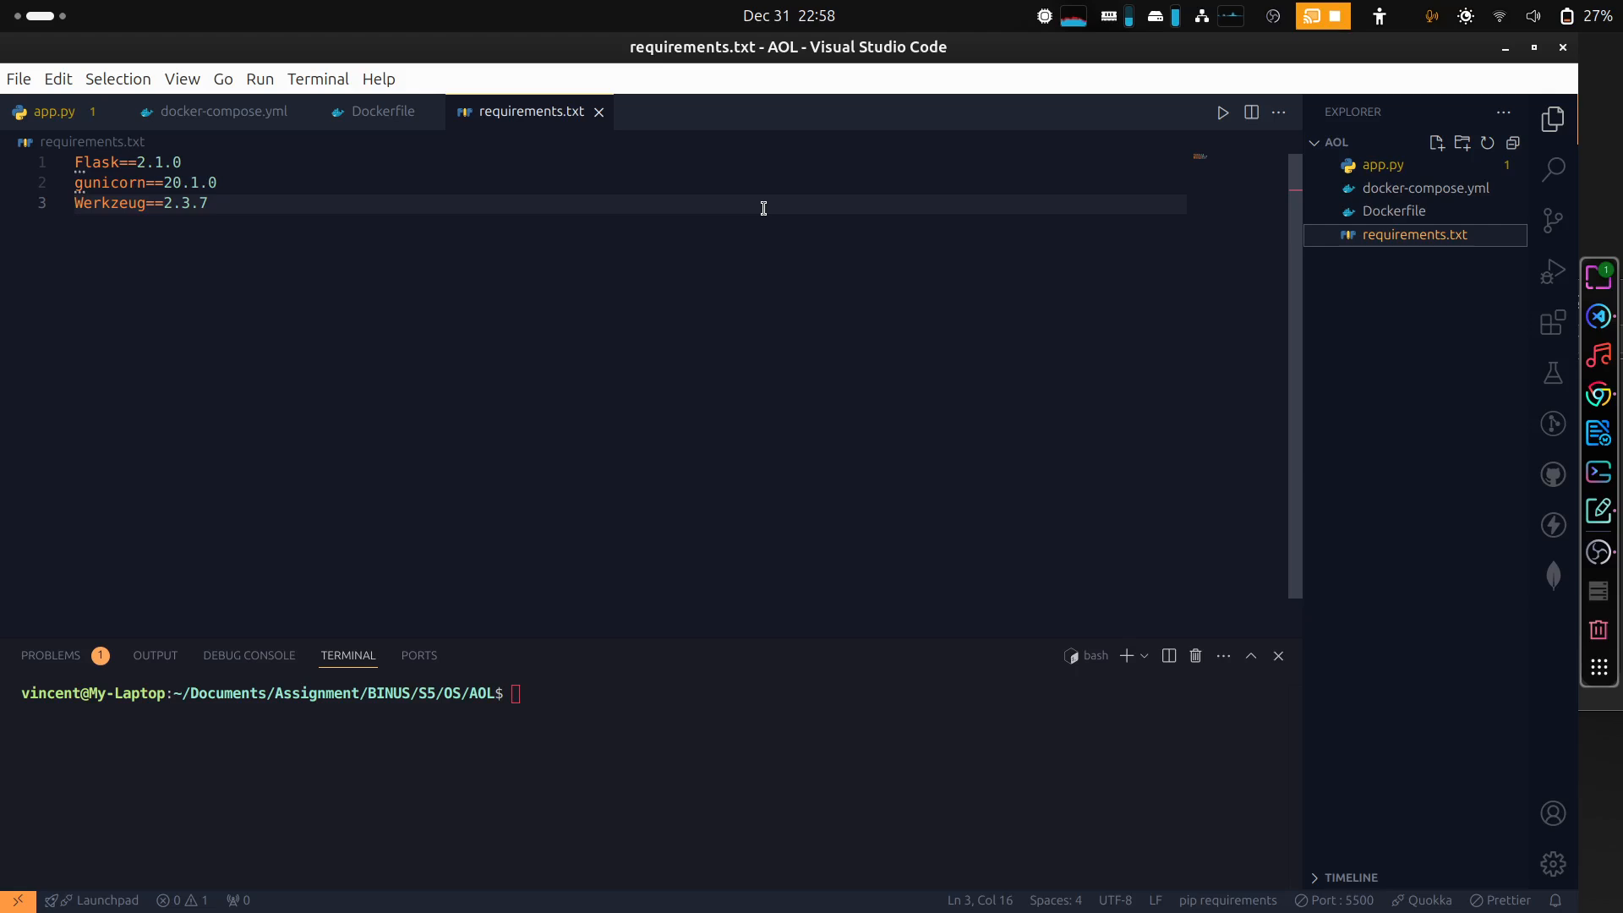
- Run the my-docker-app image from the terminal with port mapping 80:5000, using "docker run -p 80:5000 my-docker-app"
{"action": "left_click", "coordinate": [752, 766]}
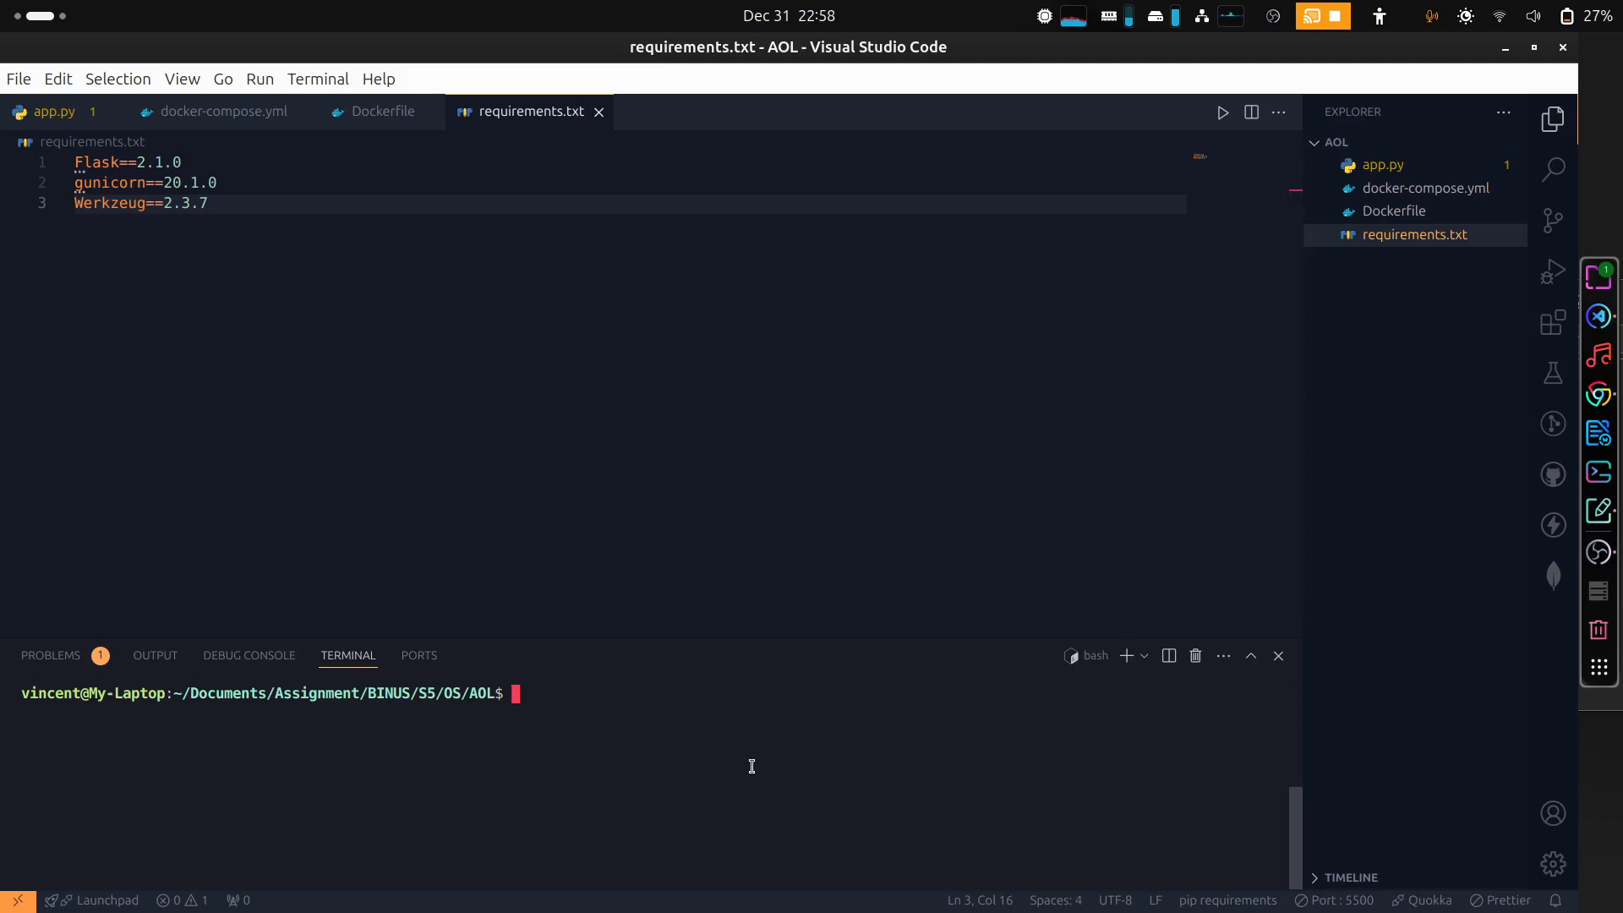
{"action": "type", "text": "docker run -p 80:5000"}
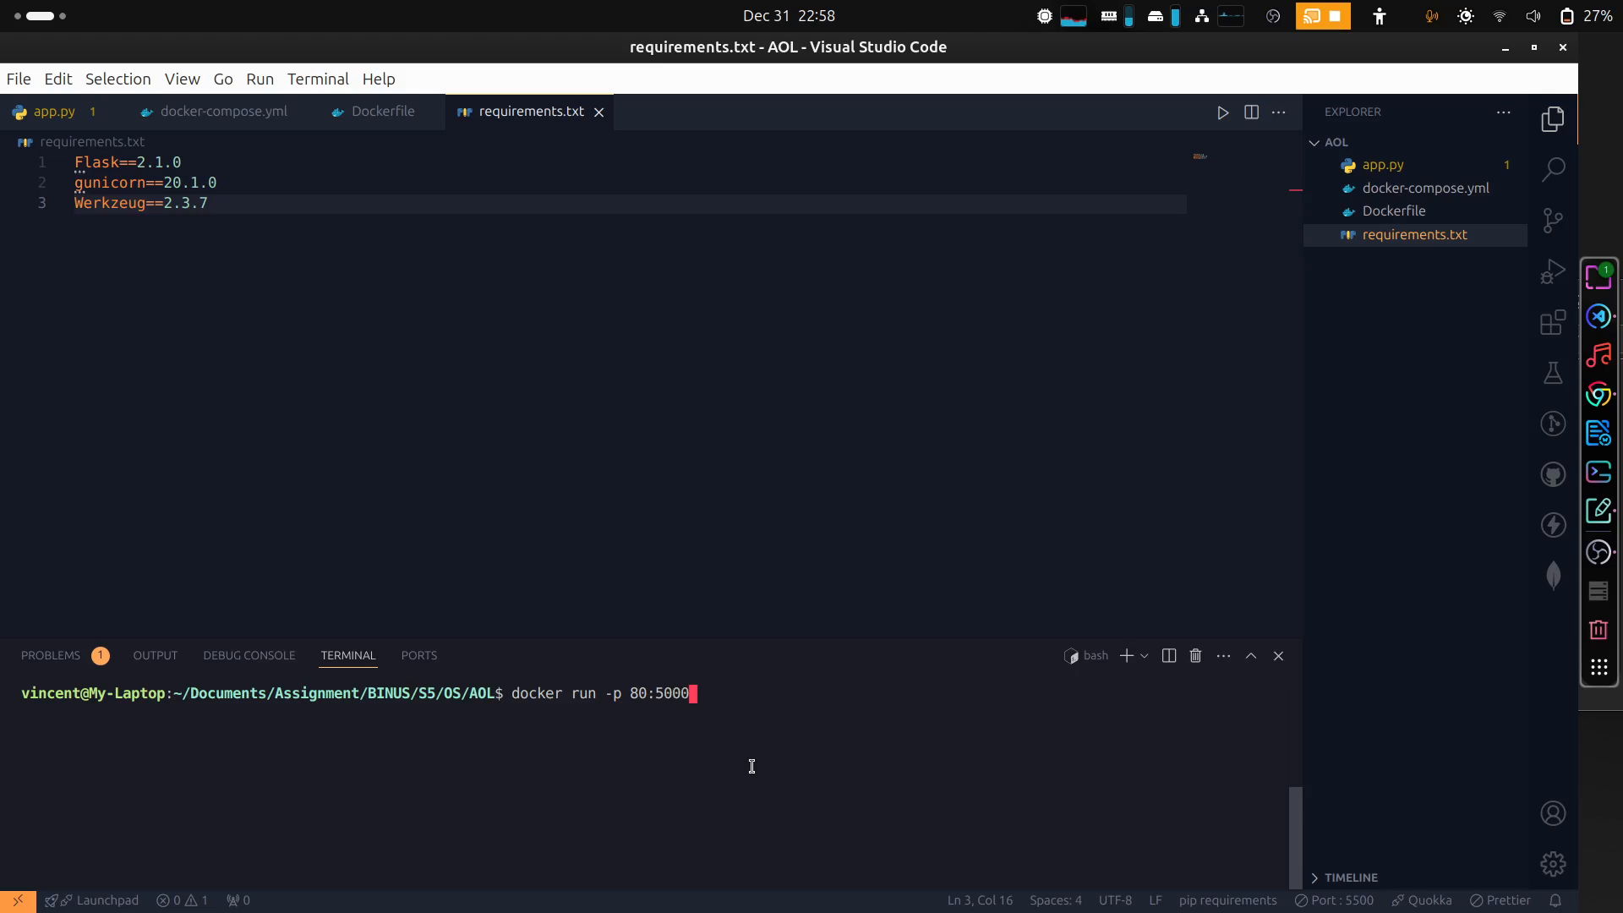
{"action": "type", "text": " my-docker-app"}
{"action": "key", "text": "Return"}
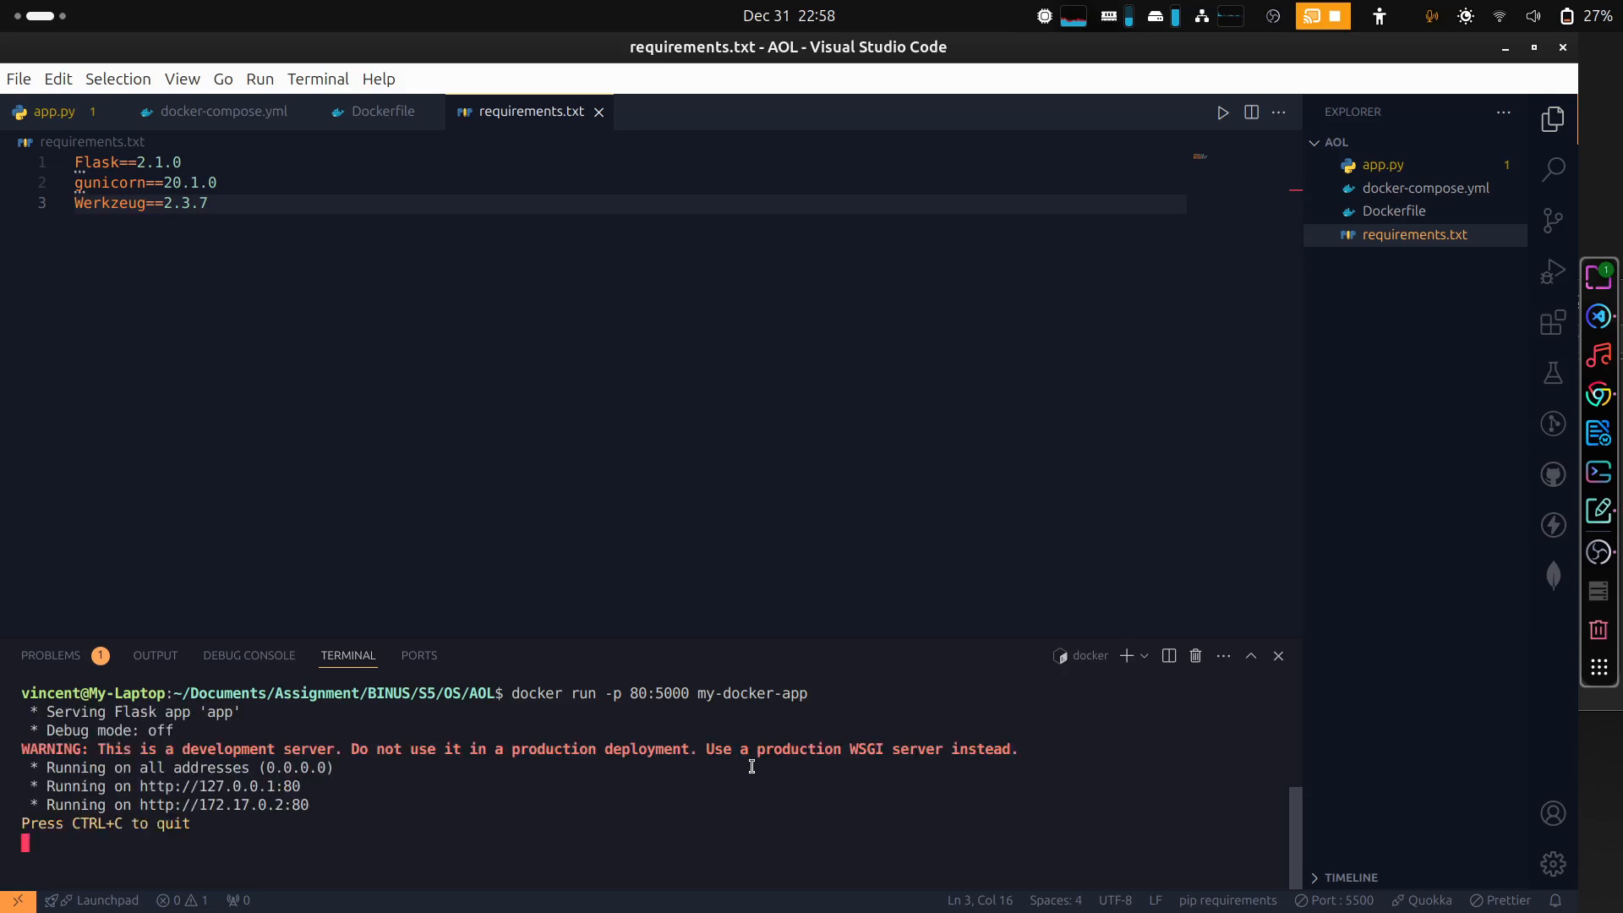
{"action": "left_click", "coordinate": [271, 810], "text": "ctrl"}
{"action": "left_click", "coordinate": [1008, 520]}
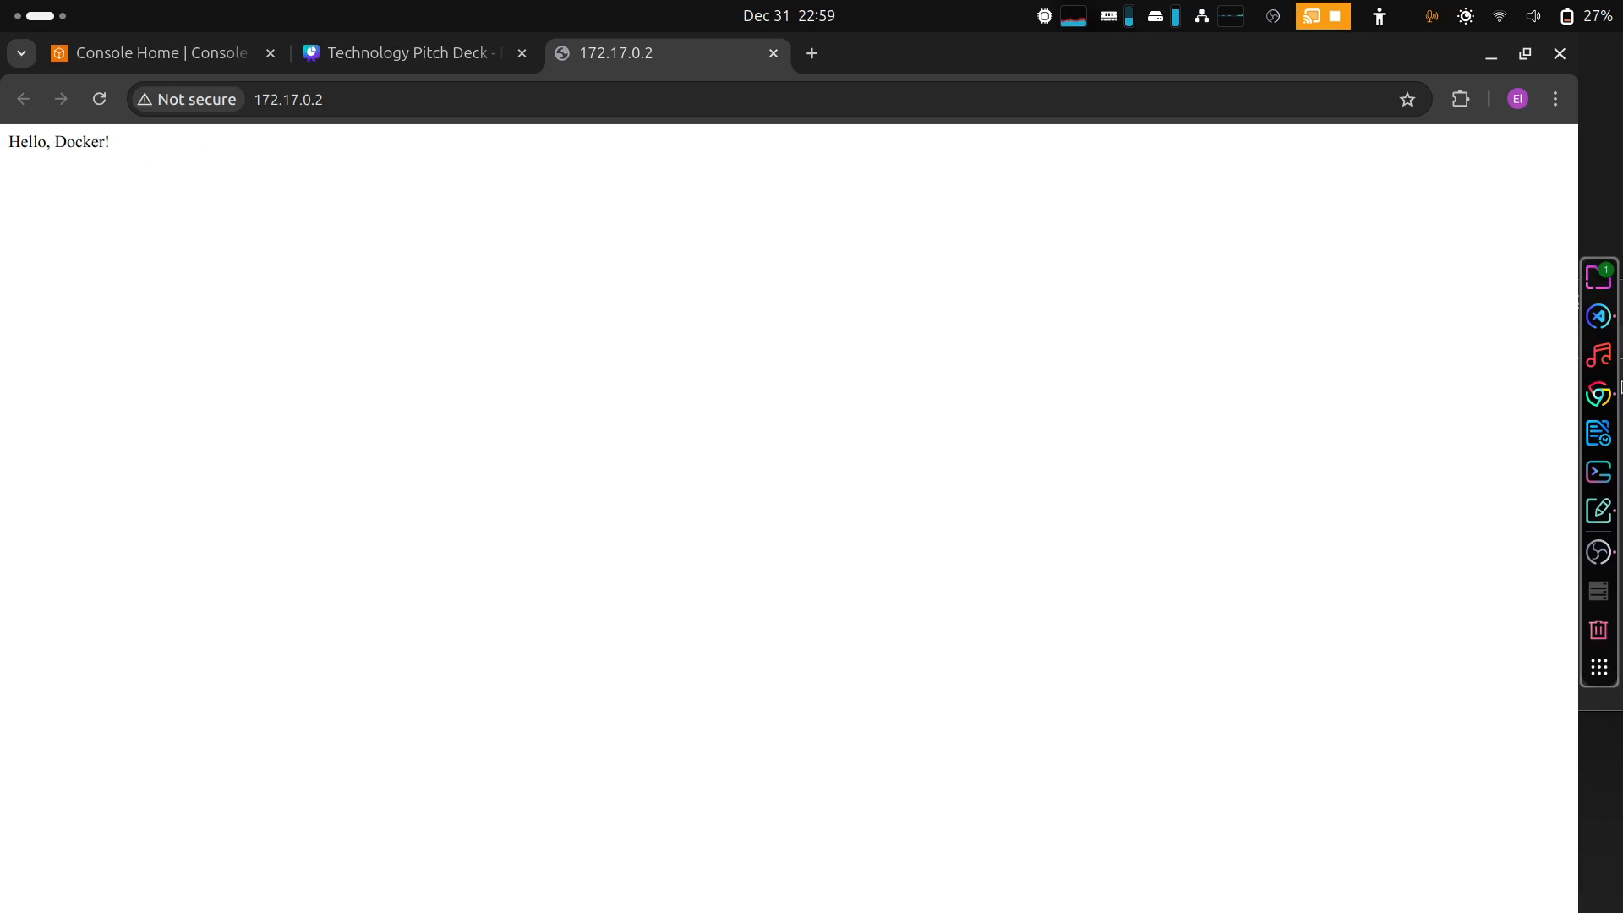
{"action": "left_click", "coordinate": [1598, 319]}
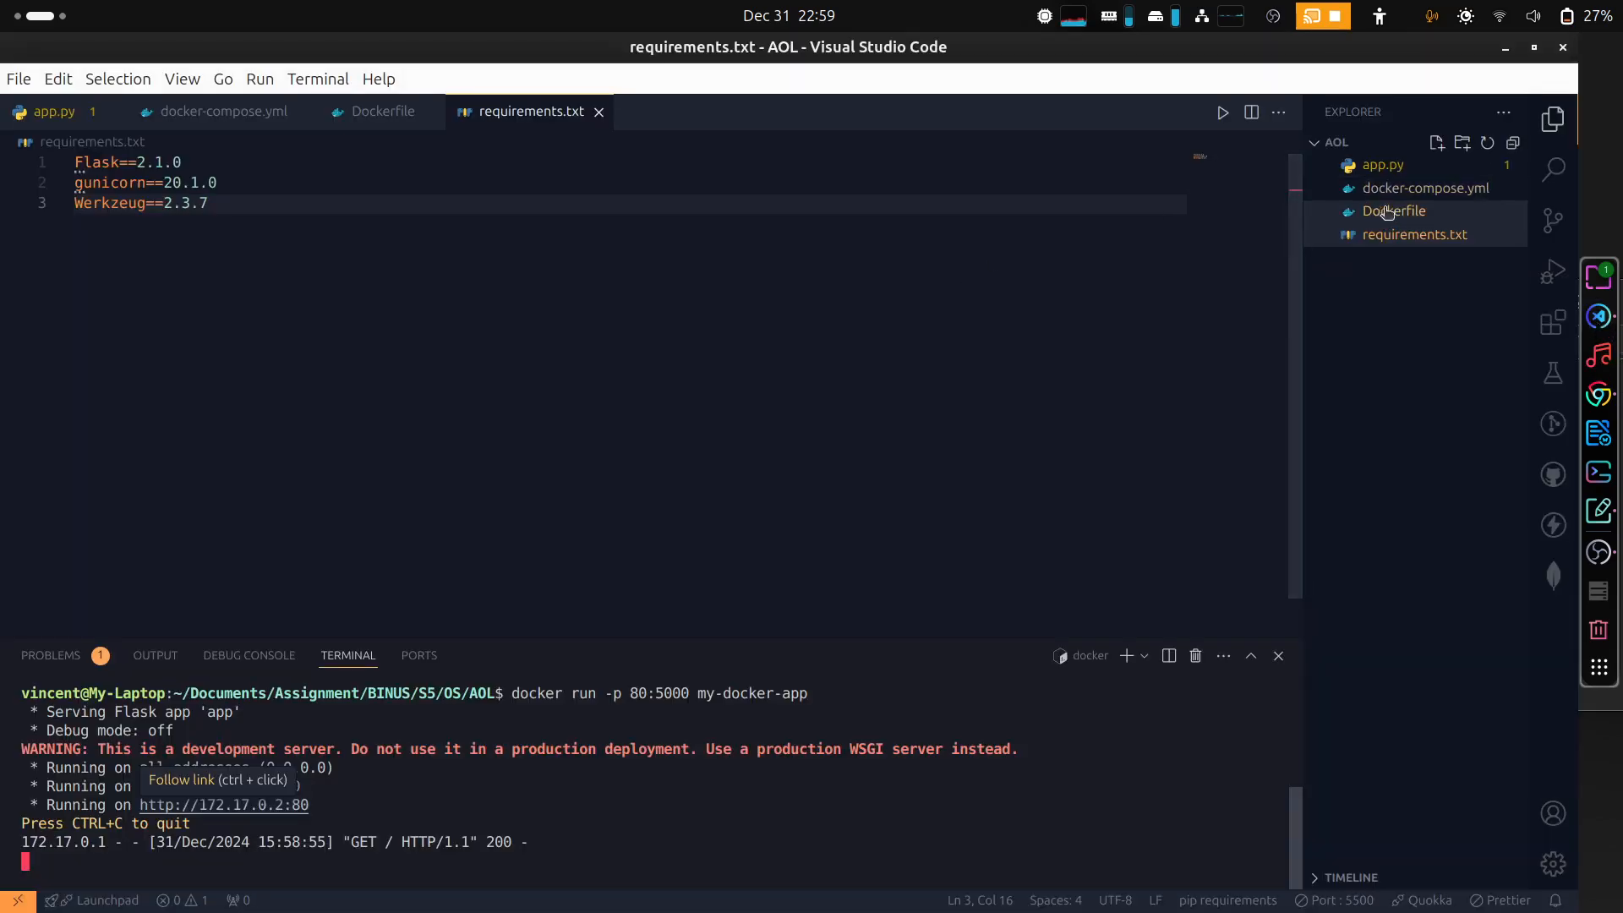
{"action": "left_click", "coordinate": [1398, 167]}
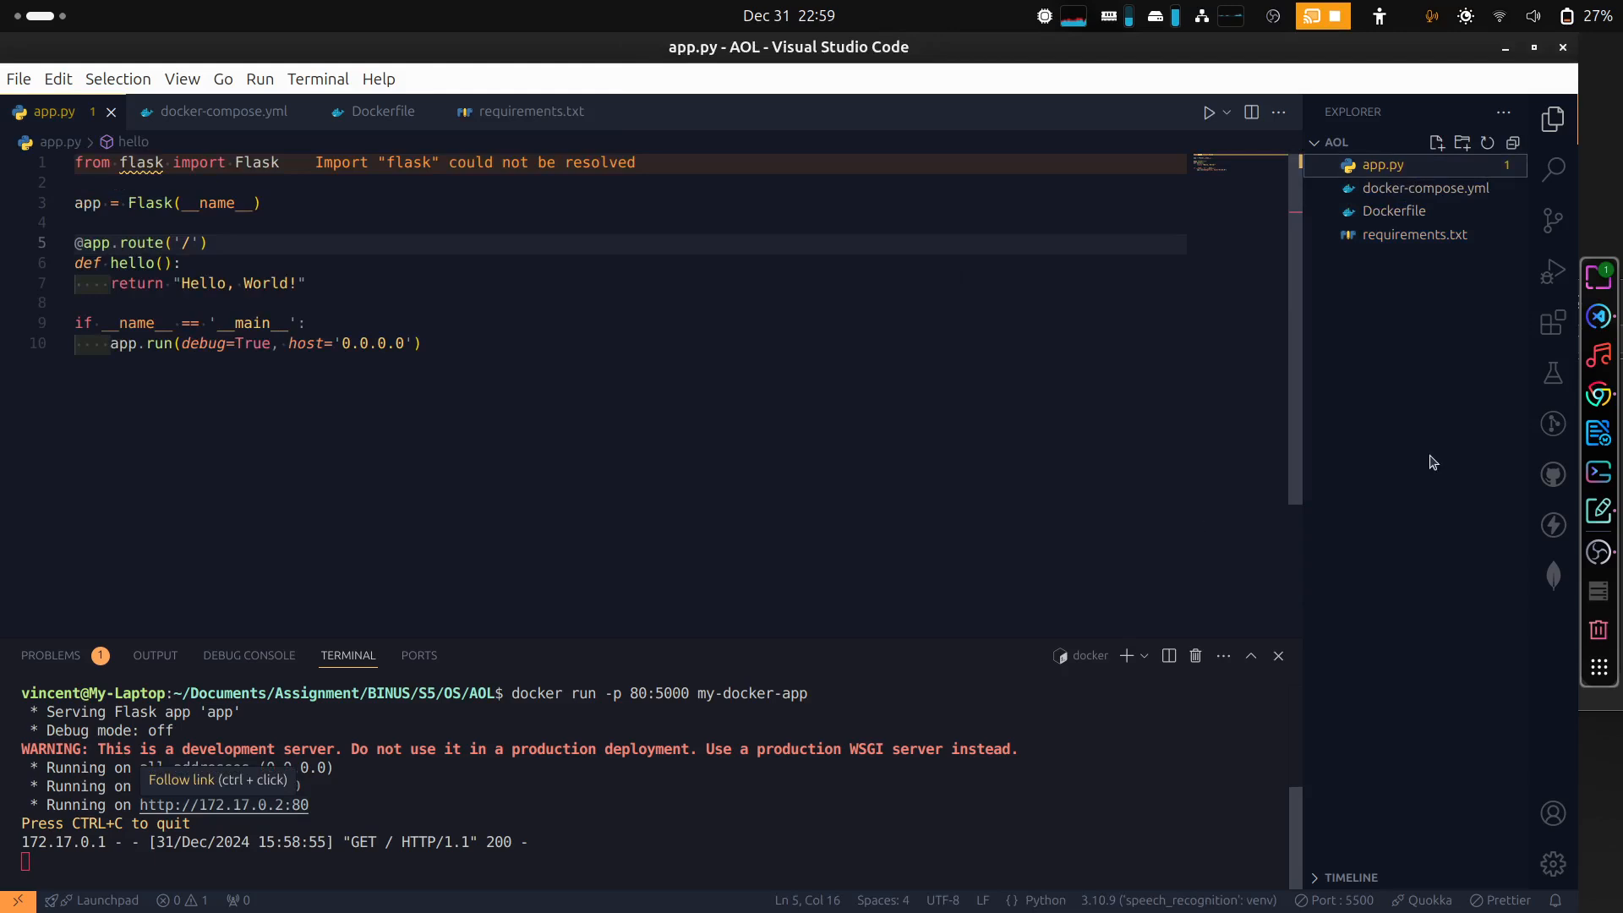
- Switch to the AWS console in Chrome and open the launch form for a new EC2 instance
{"action": "left_click", "coordinate": [1600, 394]}
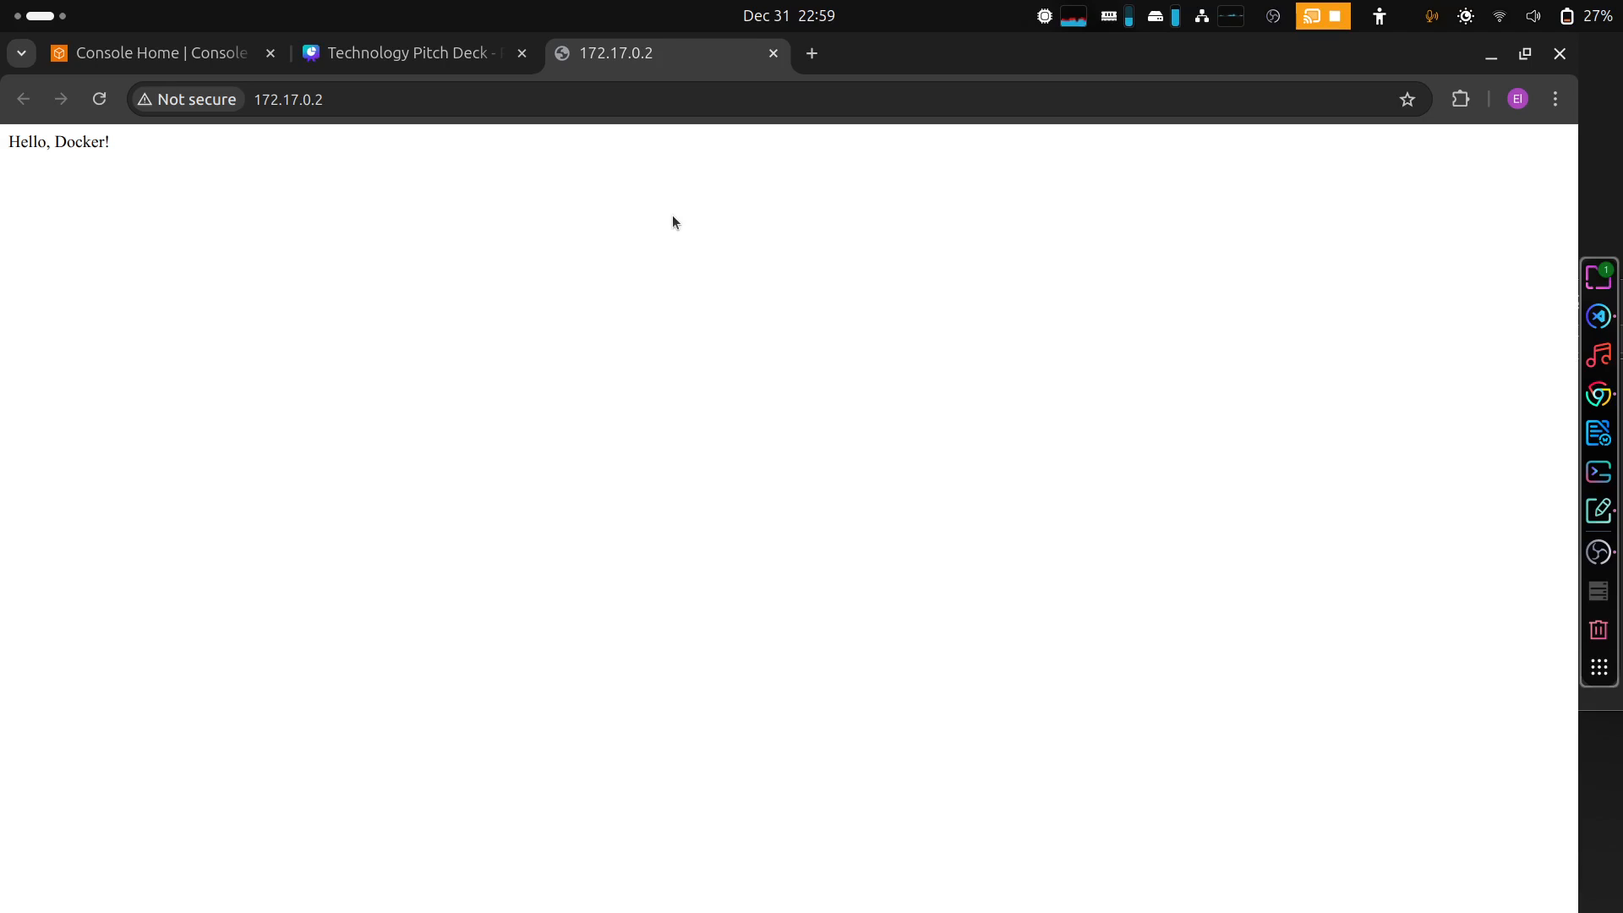
{"action": "left_click", "coordinate": [192, 65]}
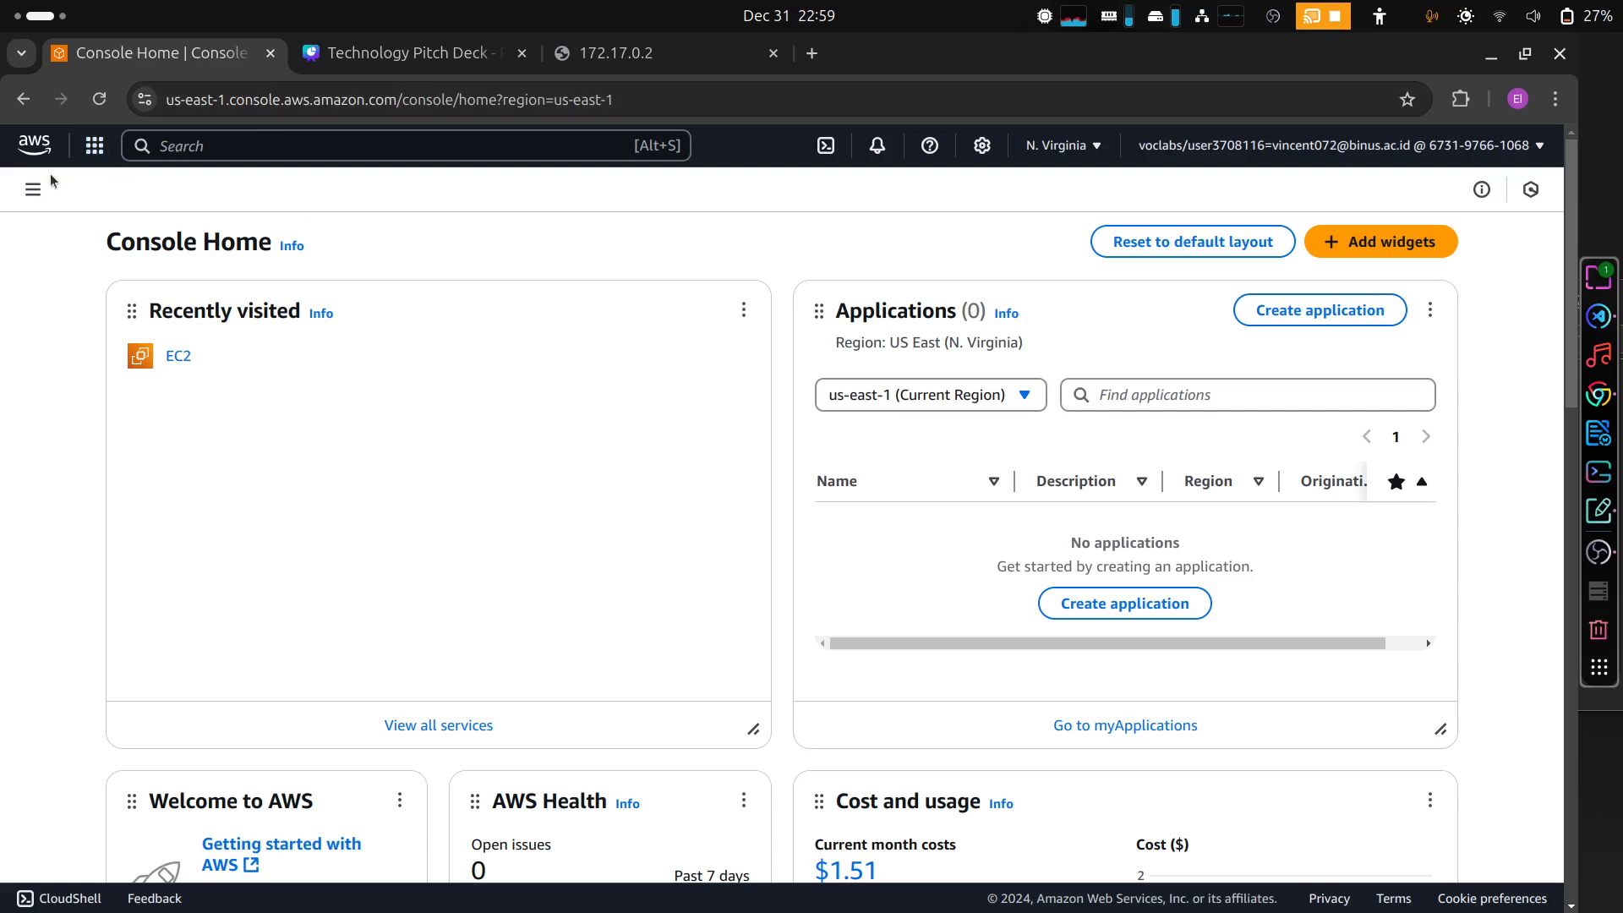
{"action": "left_click", "coordinate": [93, 147]}
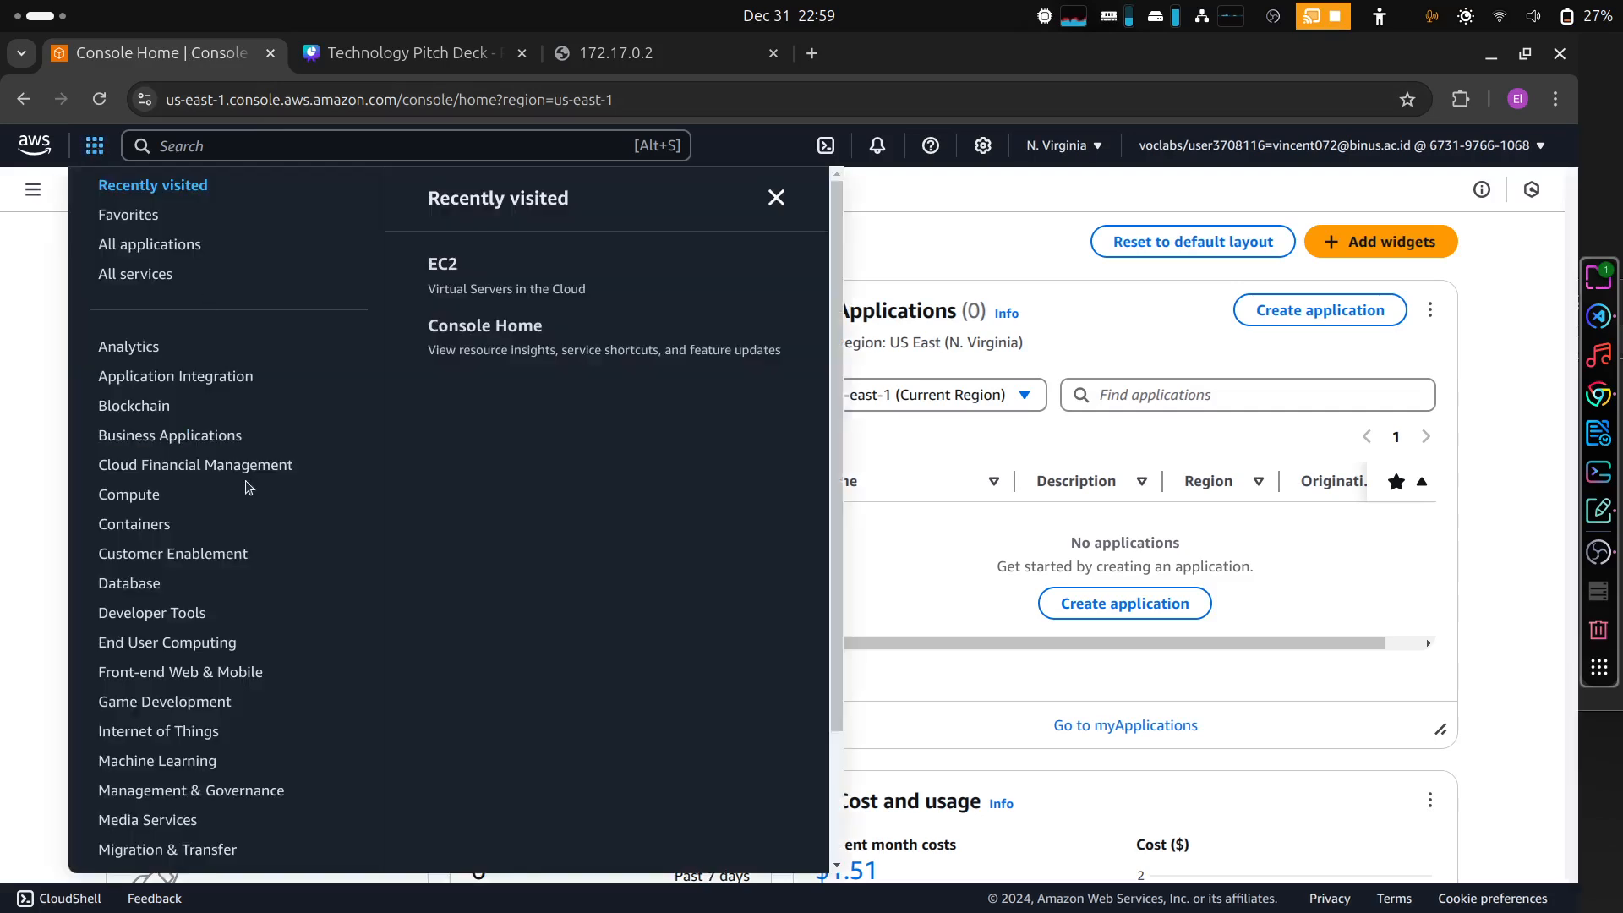
{"action": "left_click", "coordinate": [146, 496]}
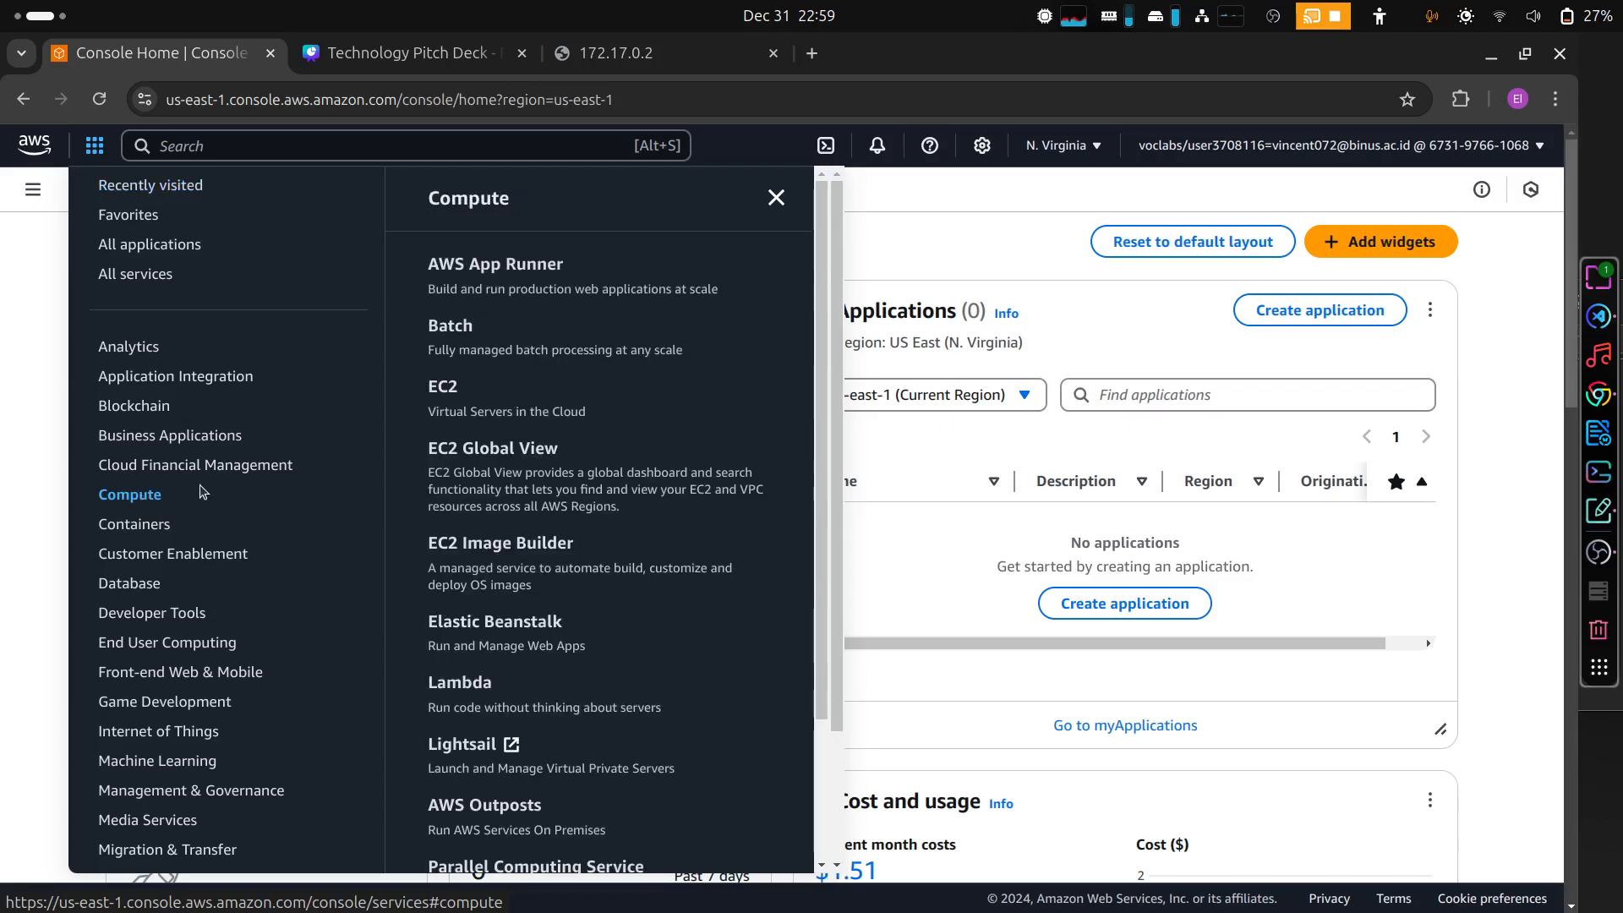
{"action": "left_click", "coordinate": [442, 388]}
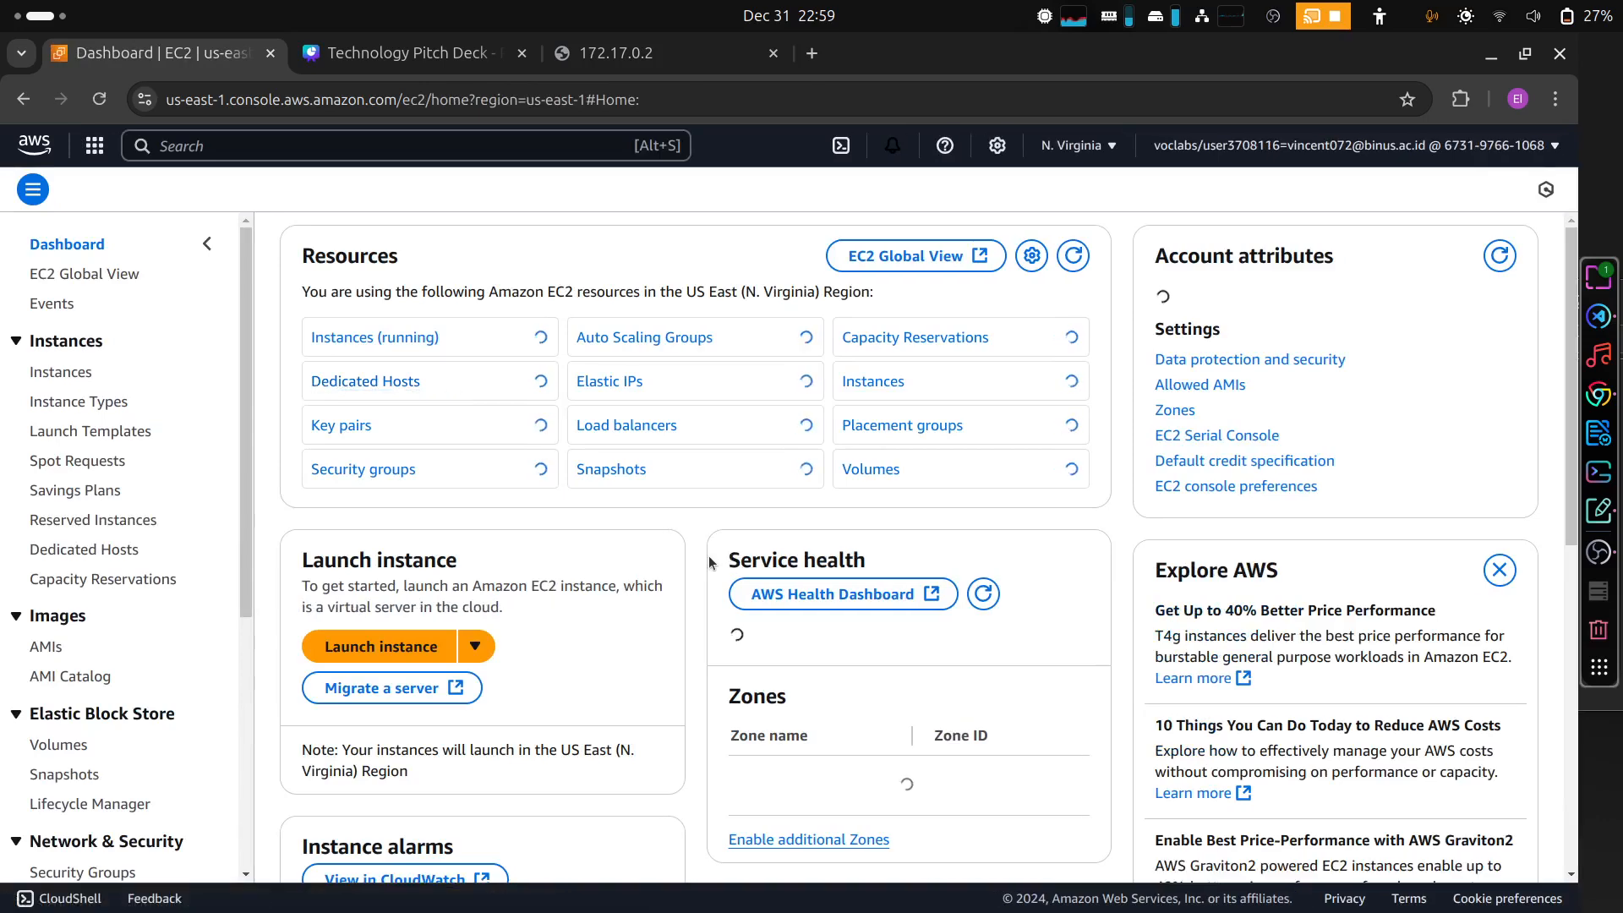
{"action": "scroll", "coordinate": [708, 562], "scroll_direction": "down", "scroll_amount": 1}
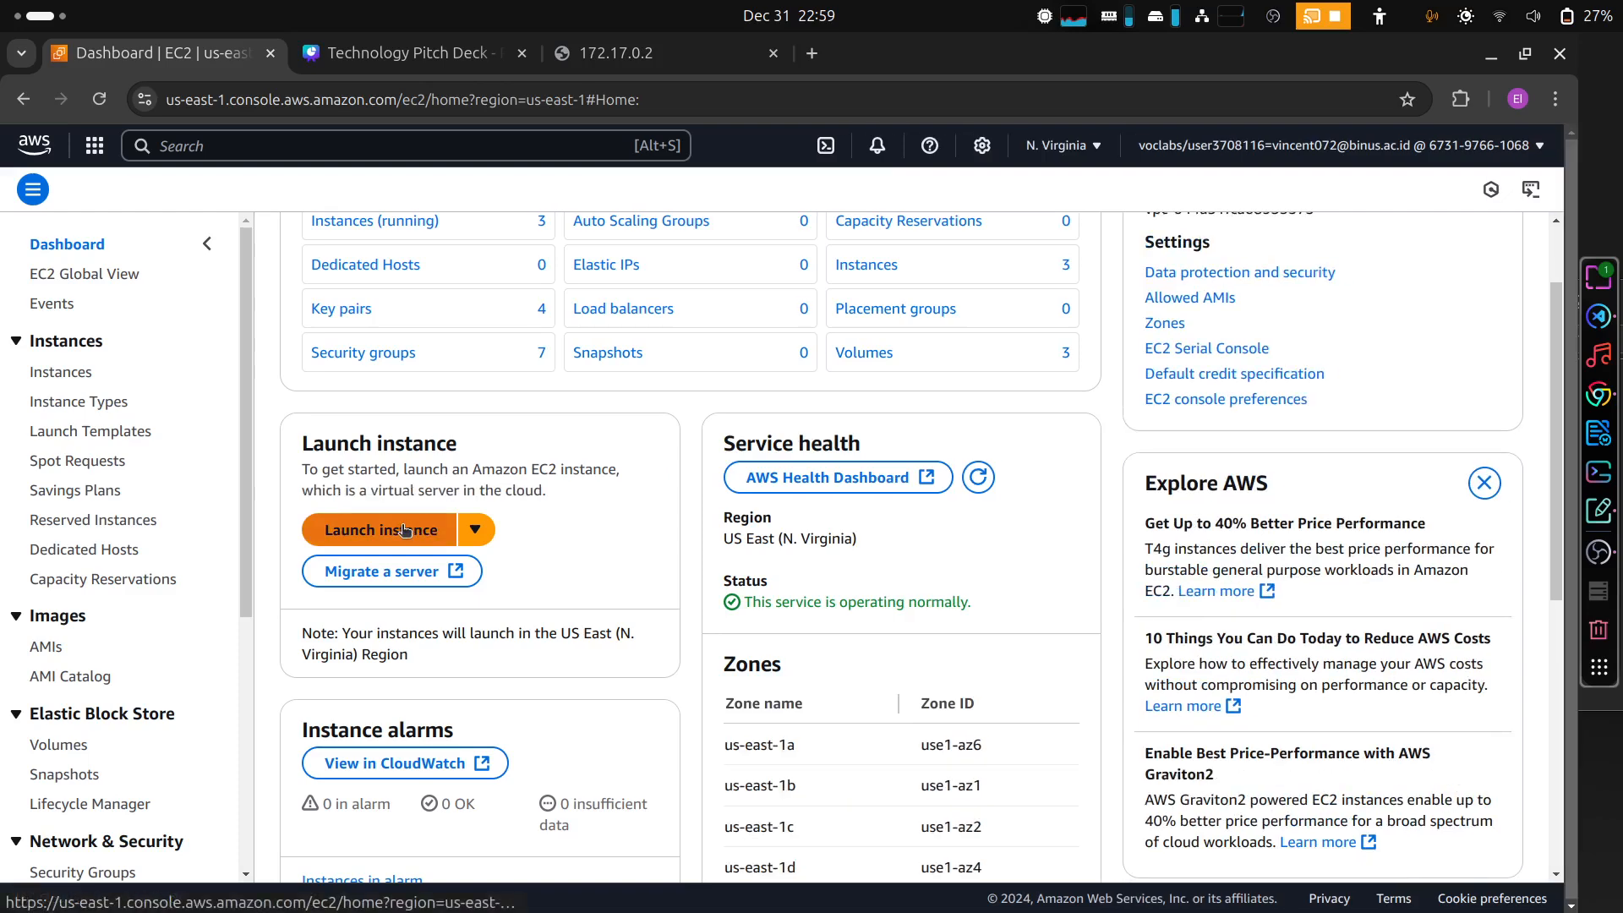
{"action": "left_click", "coordinate": [404, 530]}
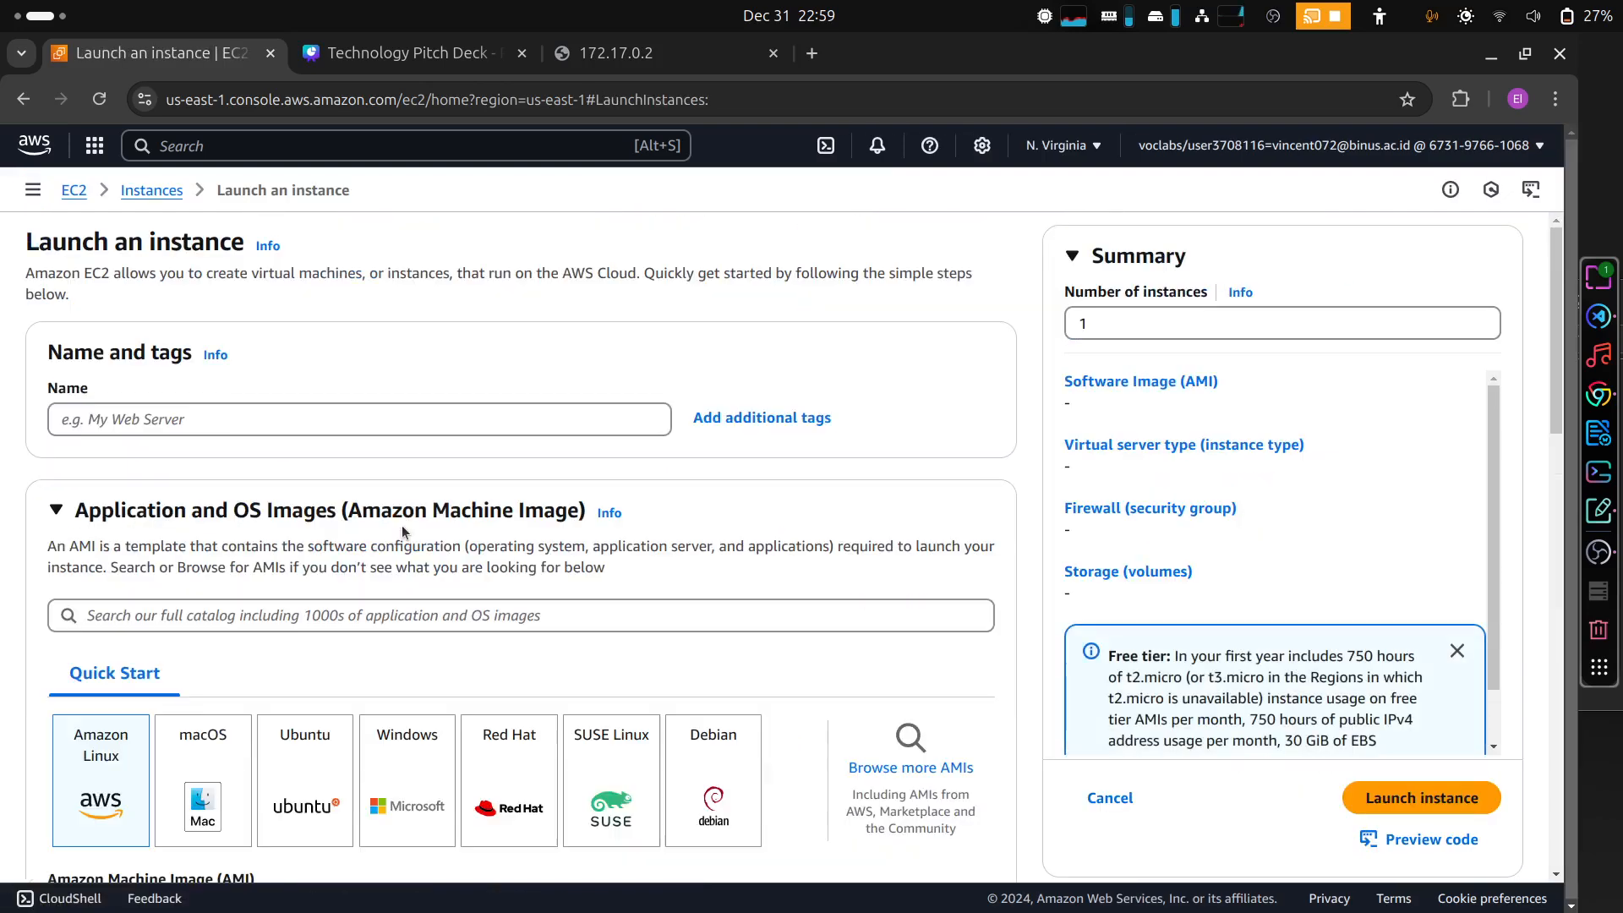
- Name the new EC2 instance AOL_OS_Docker
{"action": "left_click", "coordinate": [416, 416]}
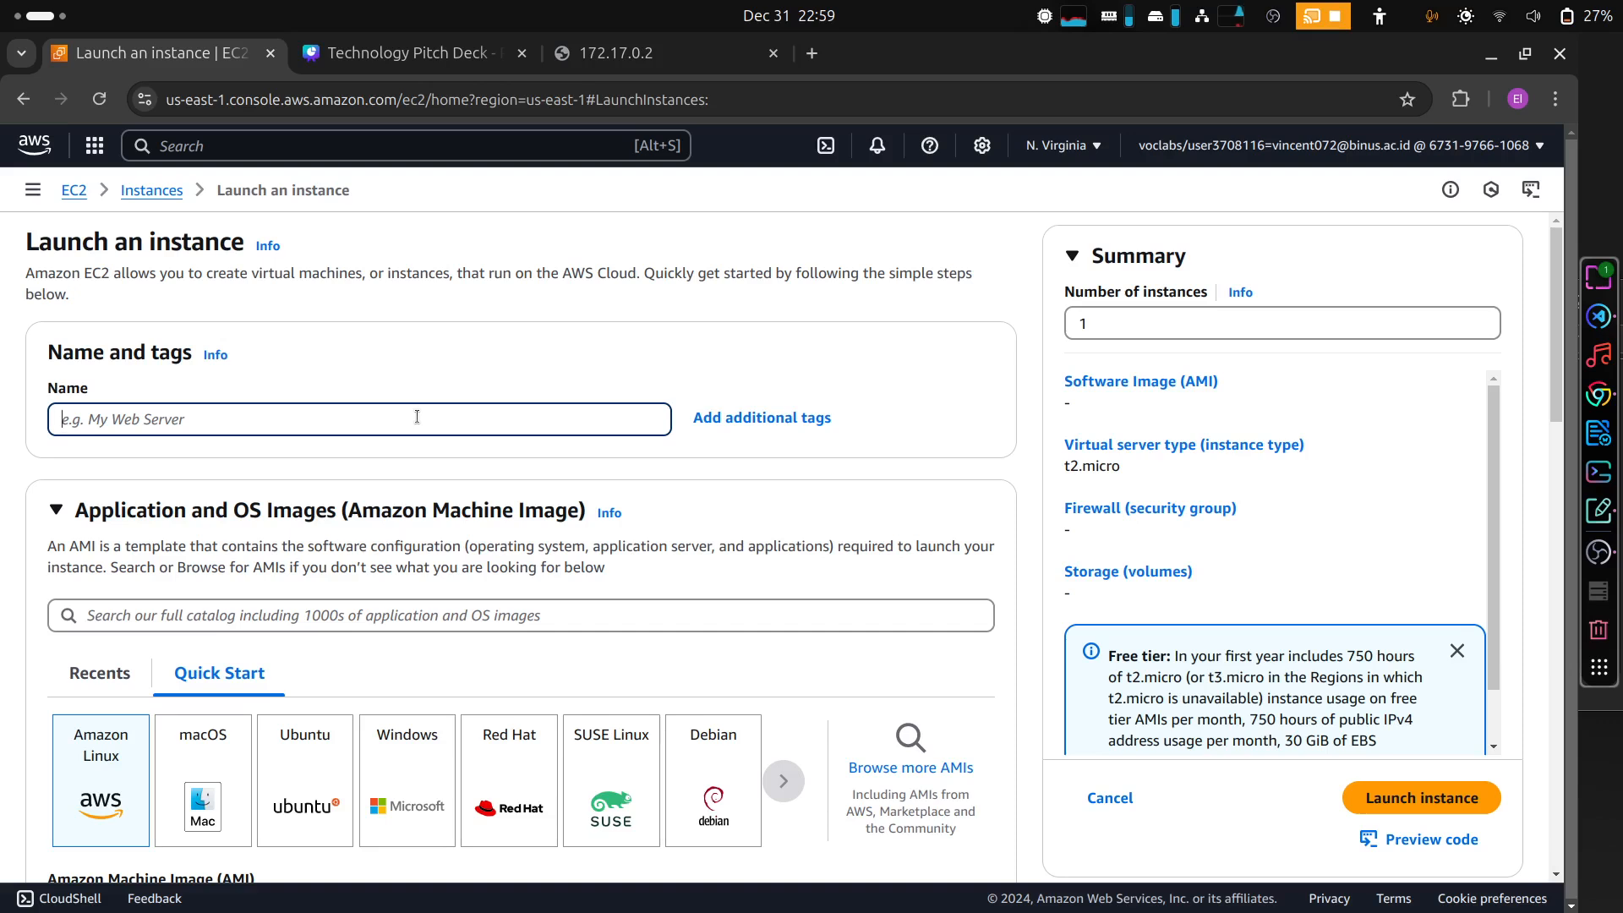
{"action": "type", "text": "AOL_"}
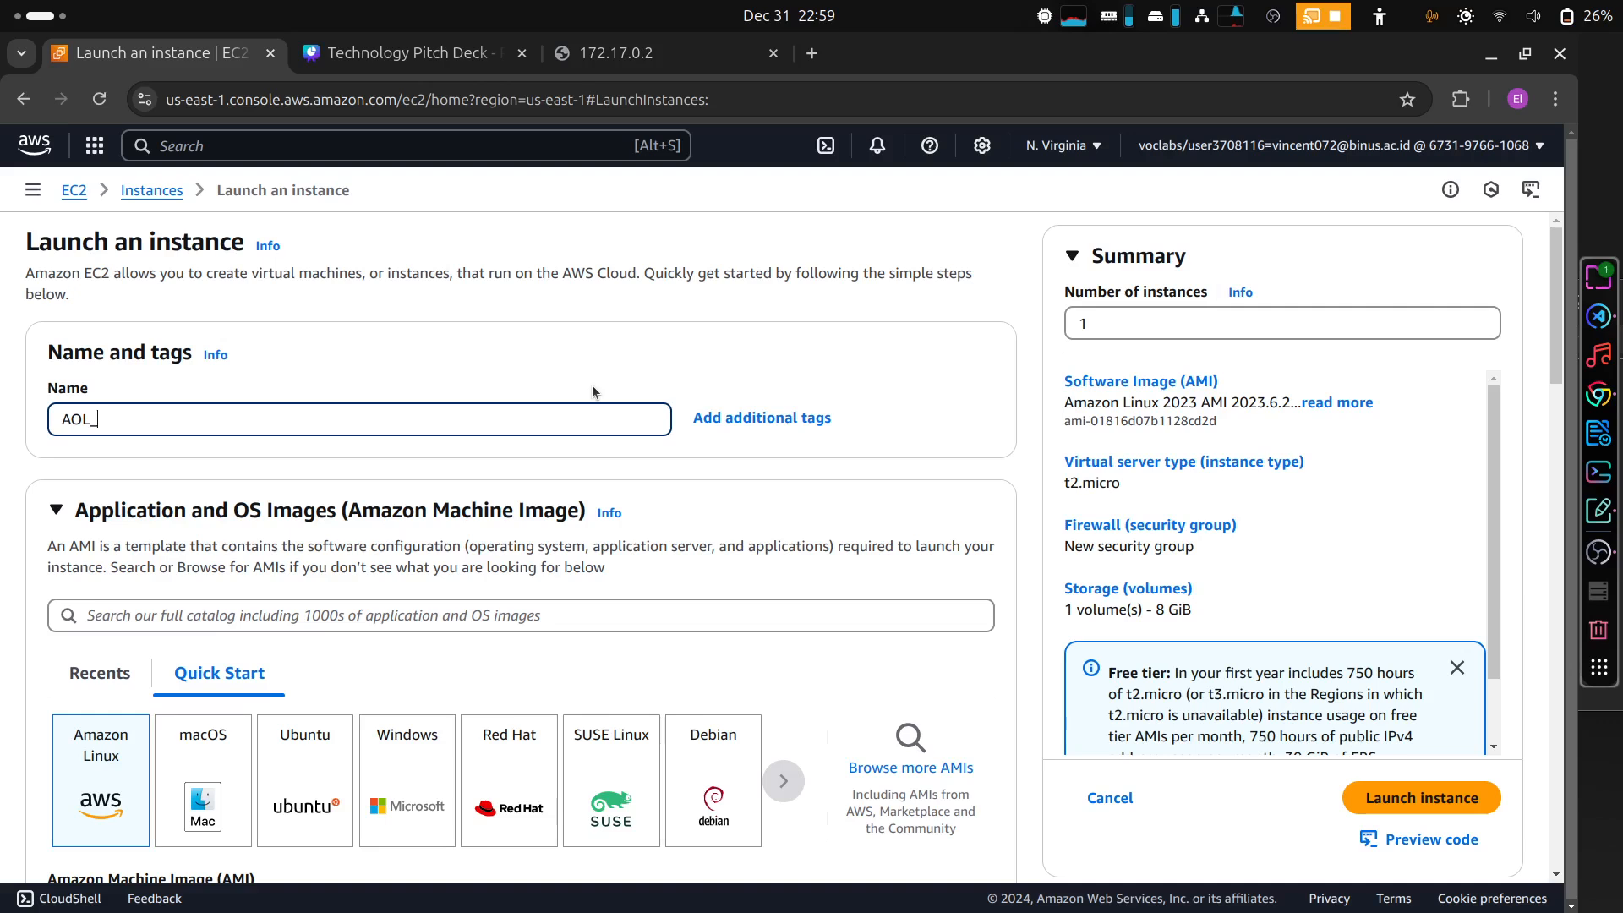
{"action": "type", "text": "OS_Docker"}
- Choose Amazon Linux 2 AMI (HVM) - Kernel 5.10, SSD Volume Type as the instance's machine image
{"action": "scroll", "coordinate": [647, 519], "scroll_direction": "down", "scroll_amount": 3}
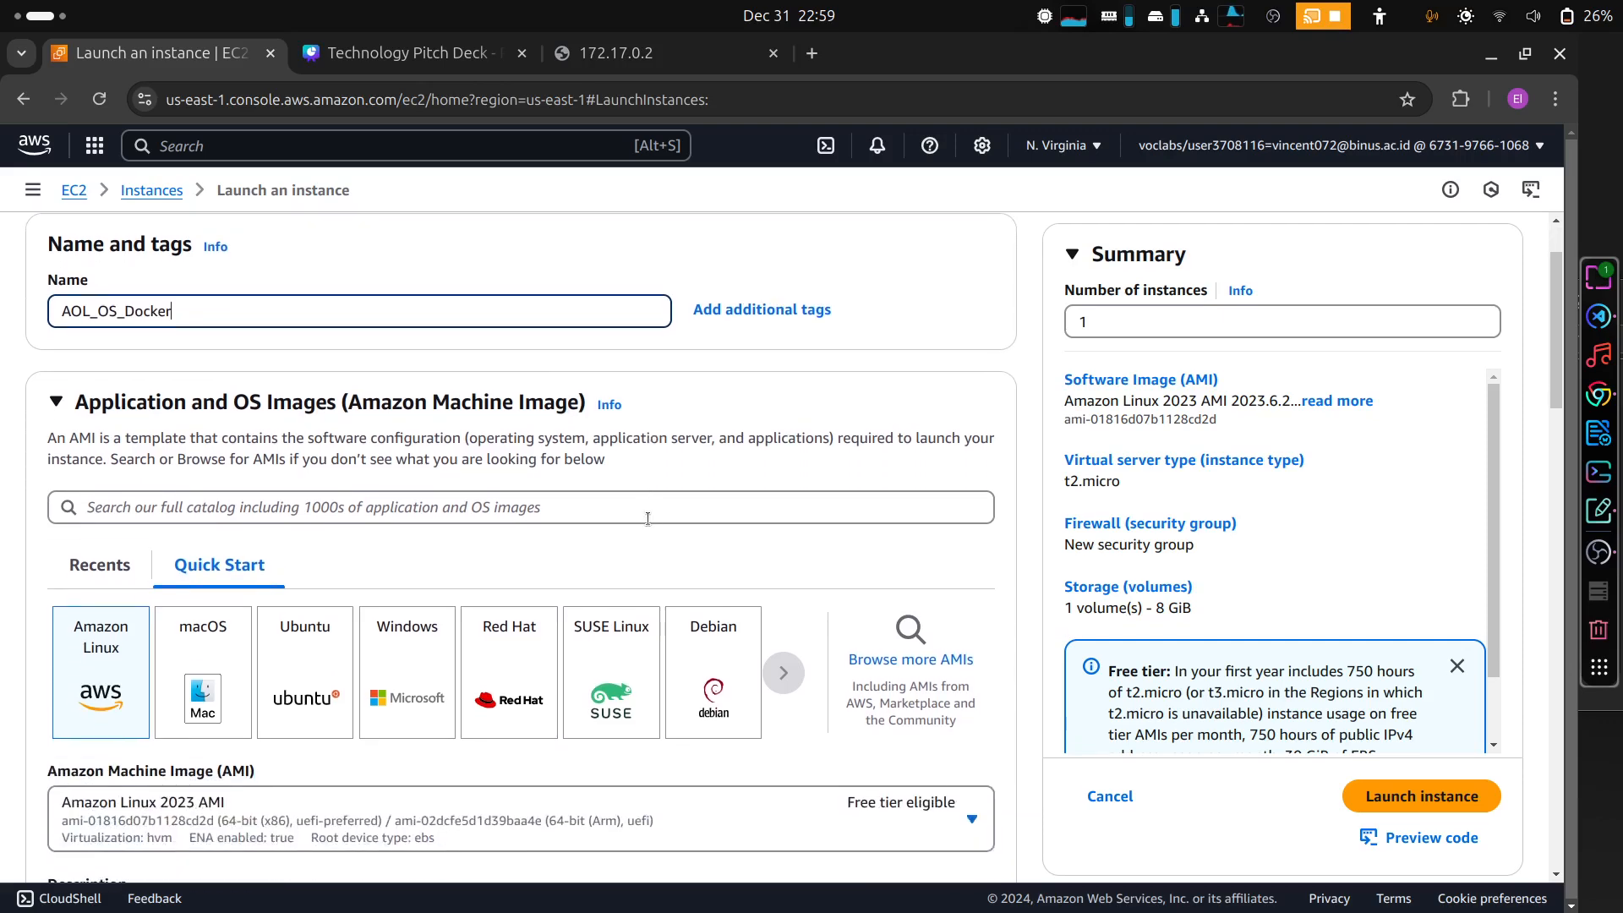
{"action": "scroll", "coordinate": [647, 519], "scroll_direction": "down", "scroll_amount": 2}
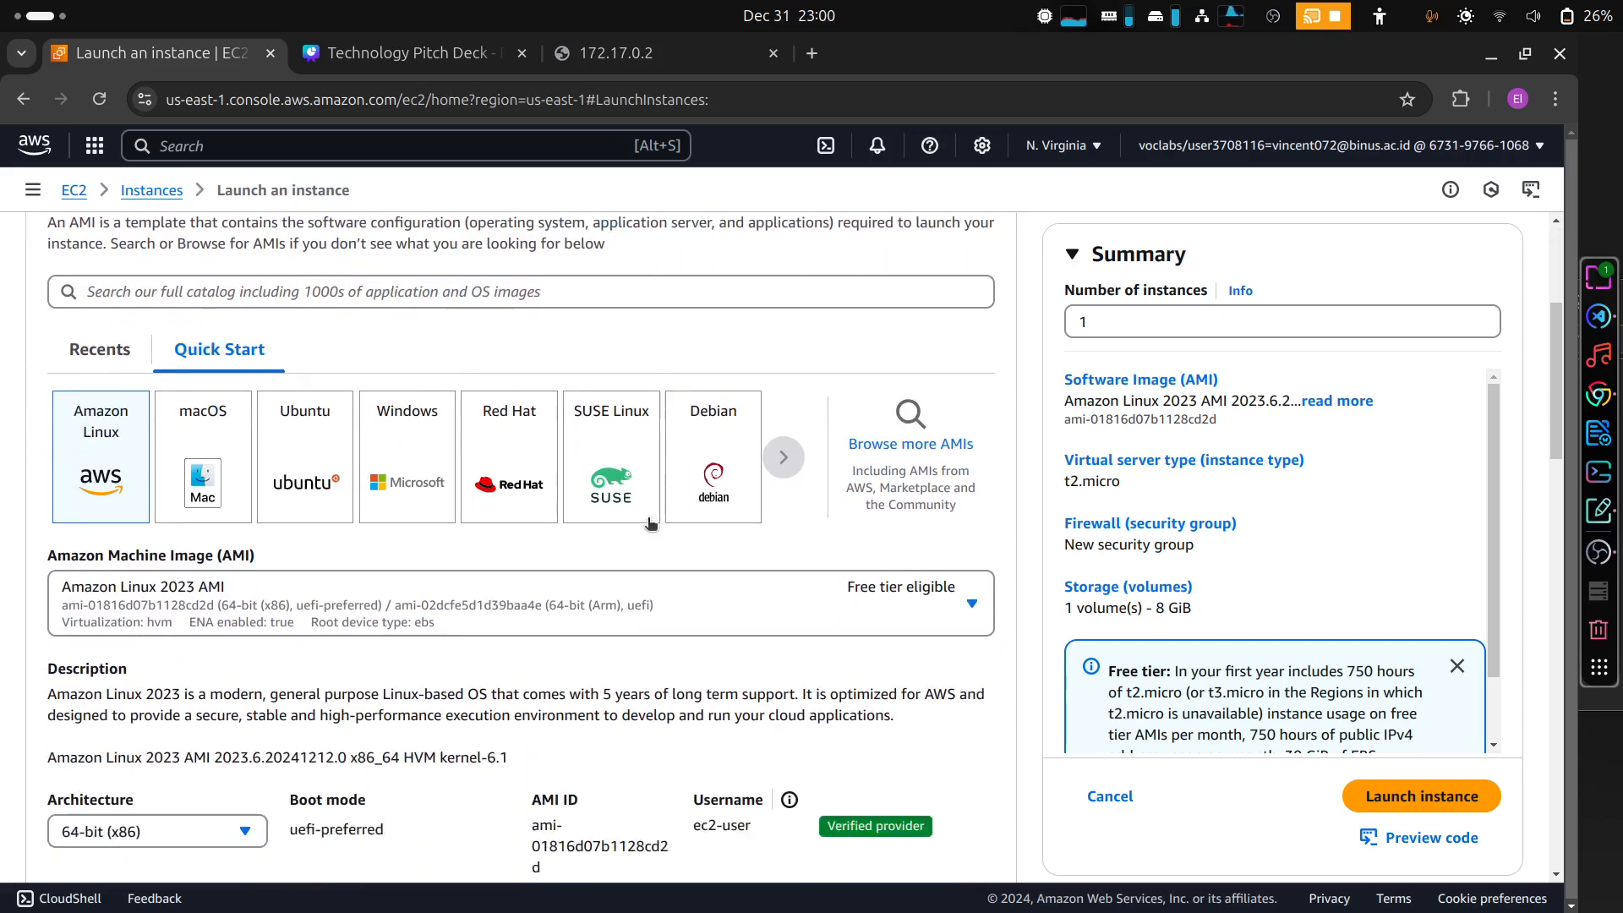
{"action": "scroll", "coordinate": [586, 450], "scroll_direction": "up", "scroll_amount": 1}
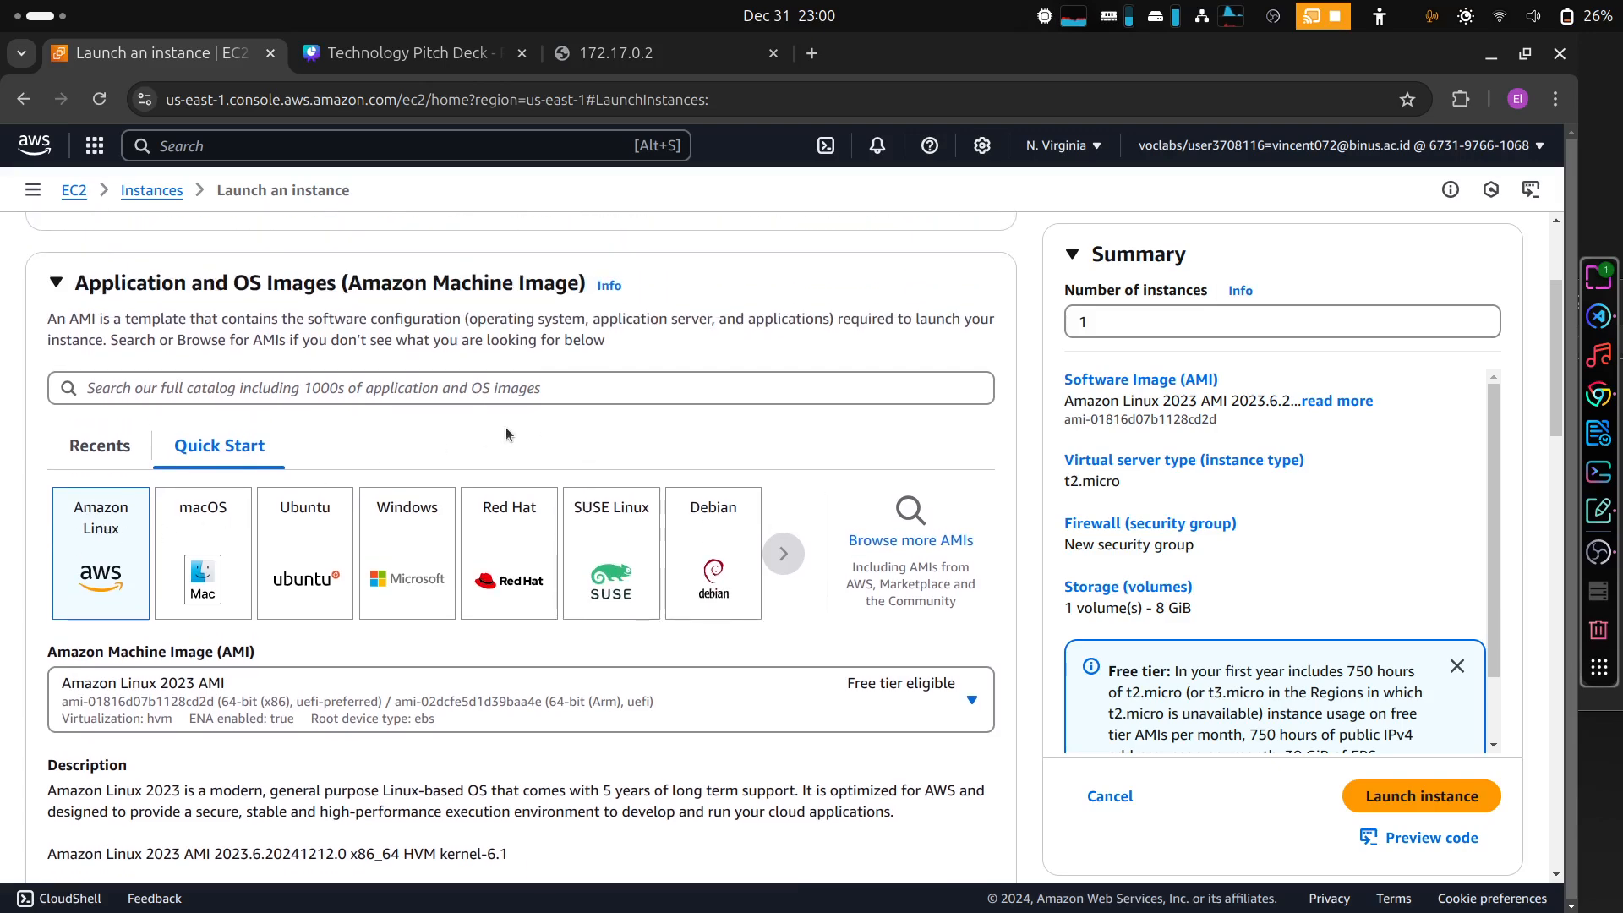
{"action": "scroll", "coordinate": [505, 435], "scroll_direction": "down", "scroll_amount": 5}
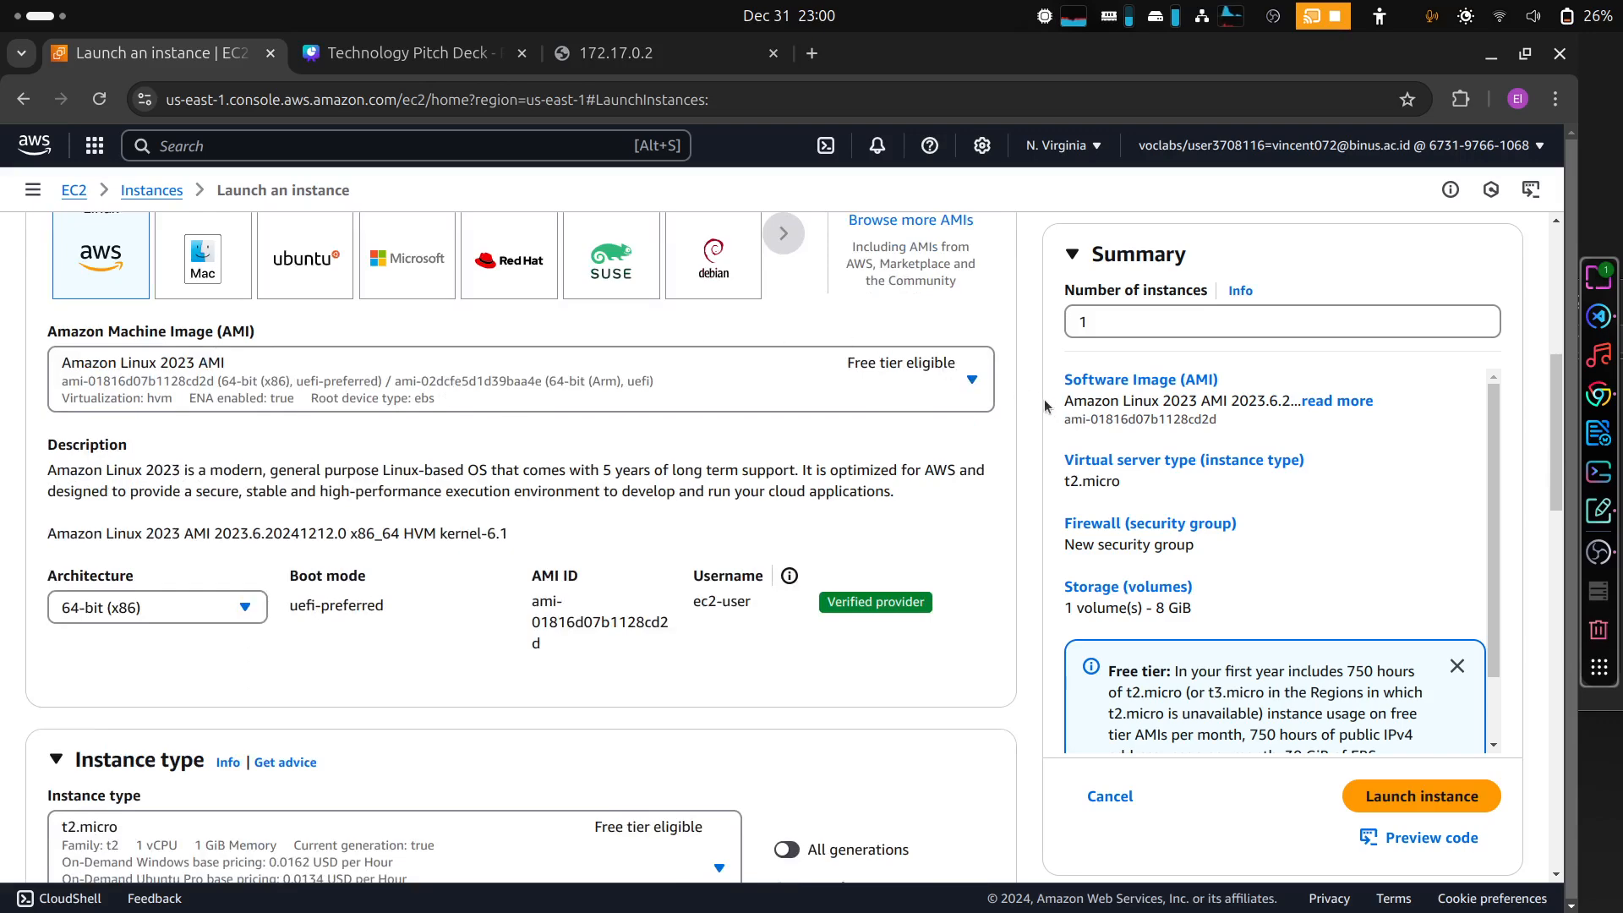
{"action": "left_click", "coordinate": [971, 382]}
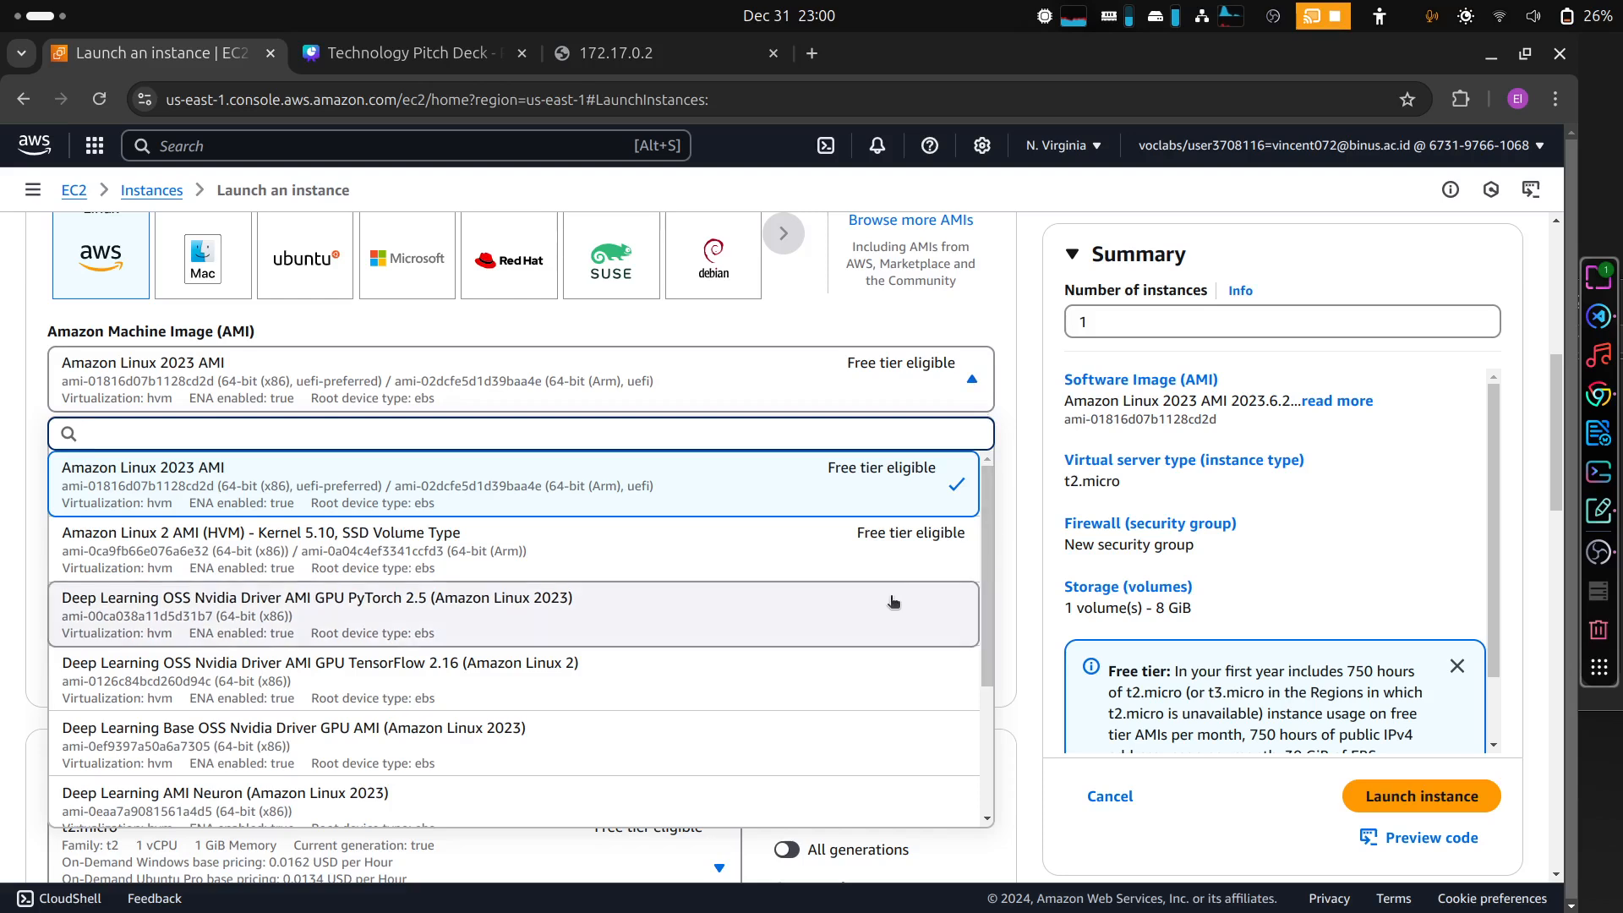
{"action": "scroll", "coordinate": [830, 640], "scroll_direction": "down", "scroll_amount": 1}
{"action": "scroll", "coordinate": [829, 640], "scroll_direction": "up", "scroll_amount": 1}
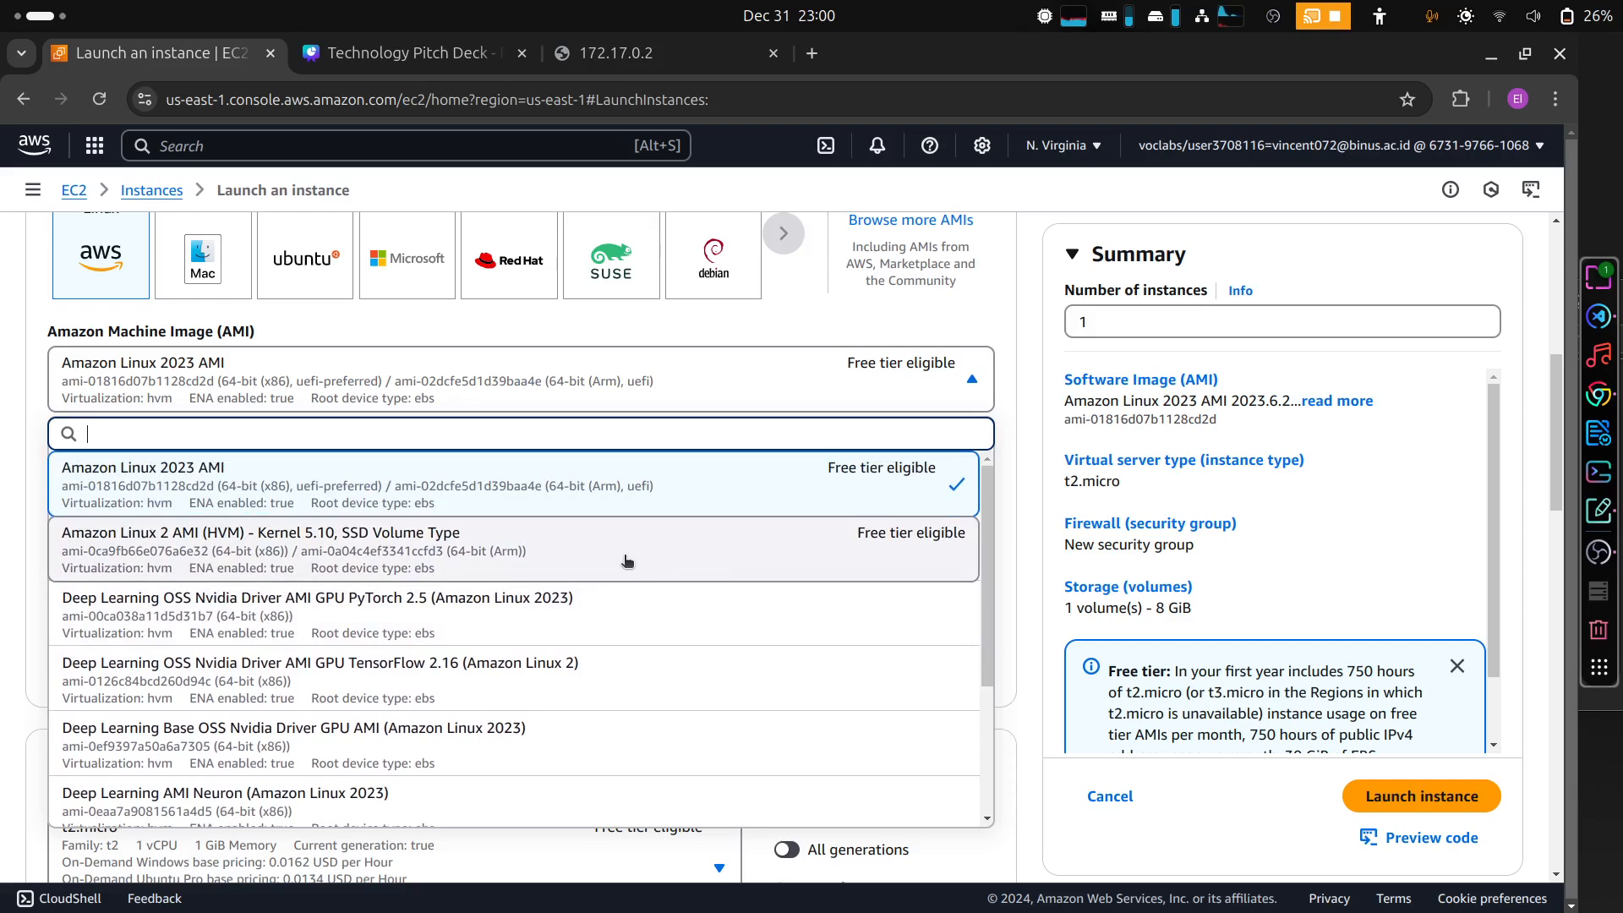
{"action": "left_click", "coordinate": [879, 543]}
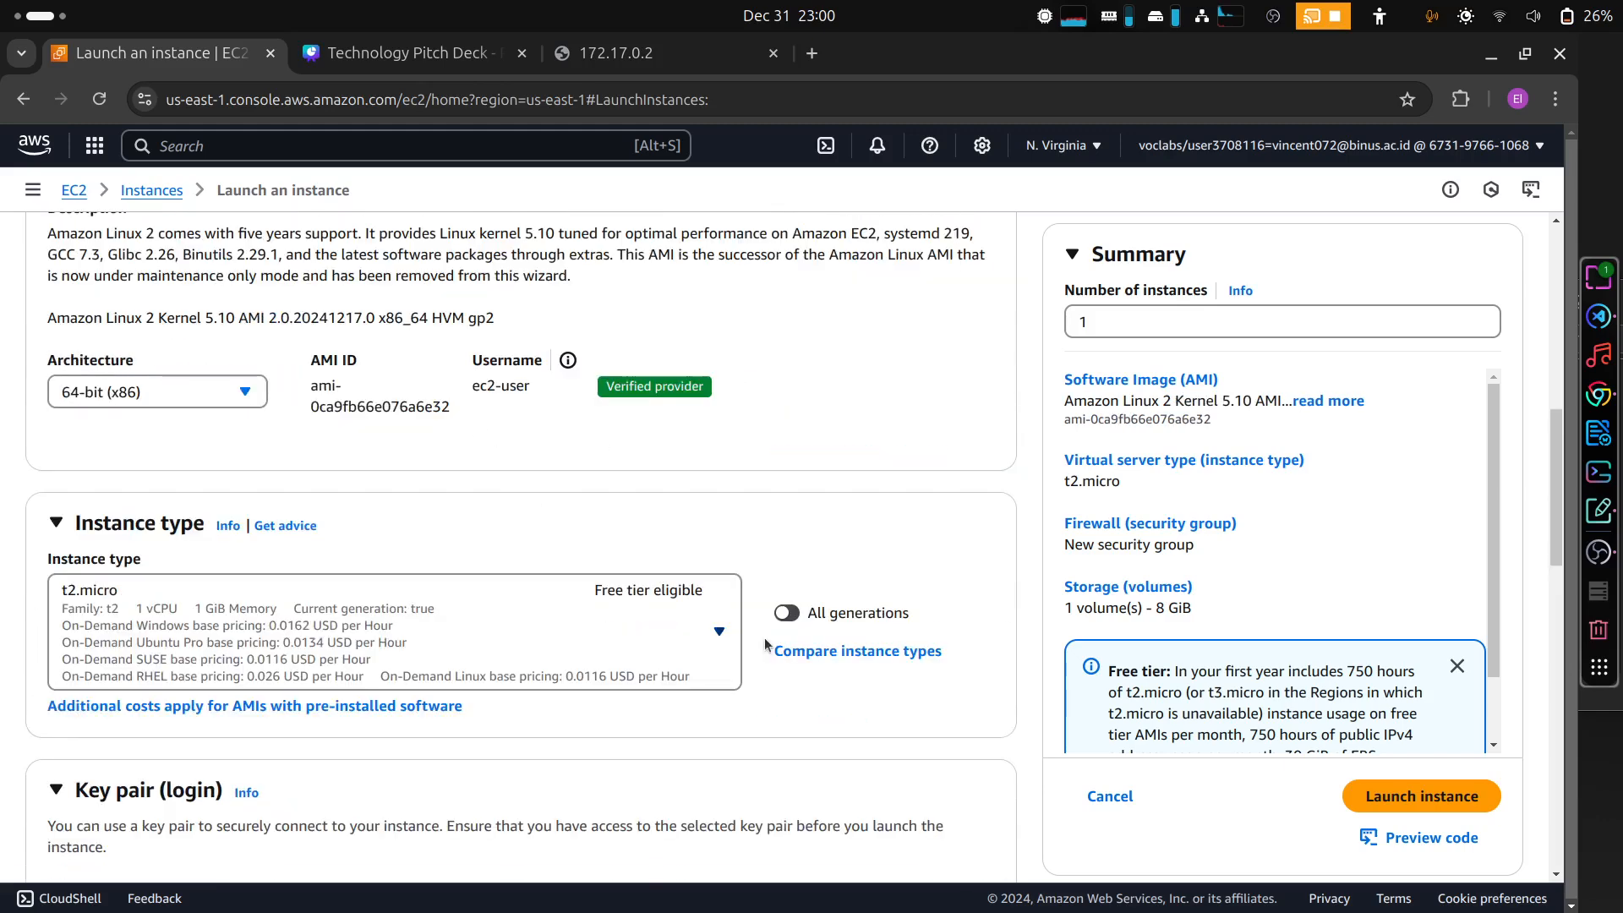
- Create an RSA key pair named Docker_AOL in .pem format for the instance, and view the downloaded key file
{"action": "scroll", "coordinate": [885, 591], "scroll_direction": "down", "scroll_amount": 4}
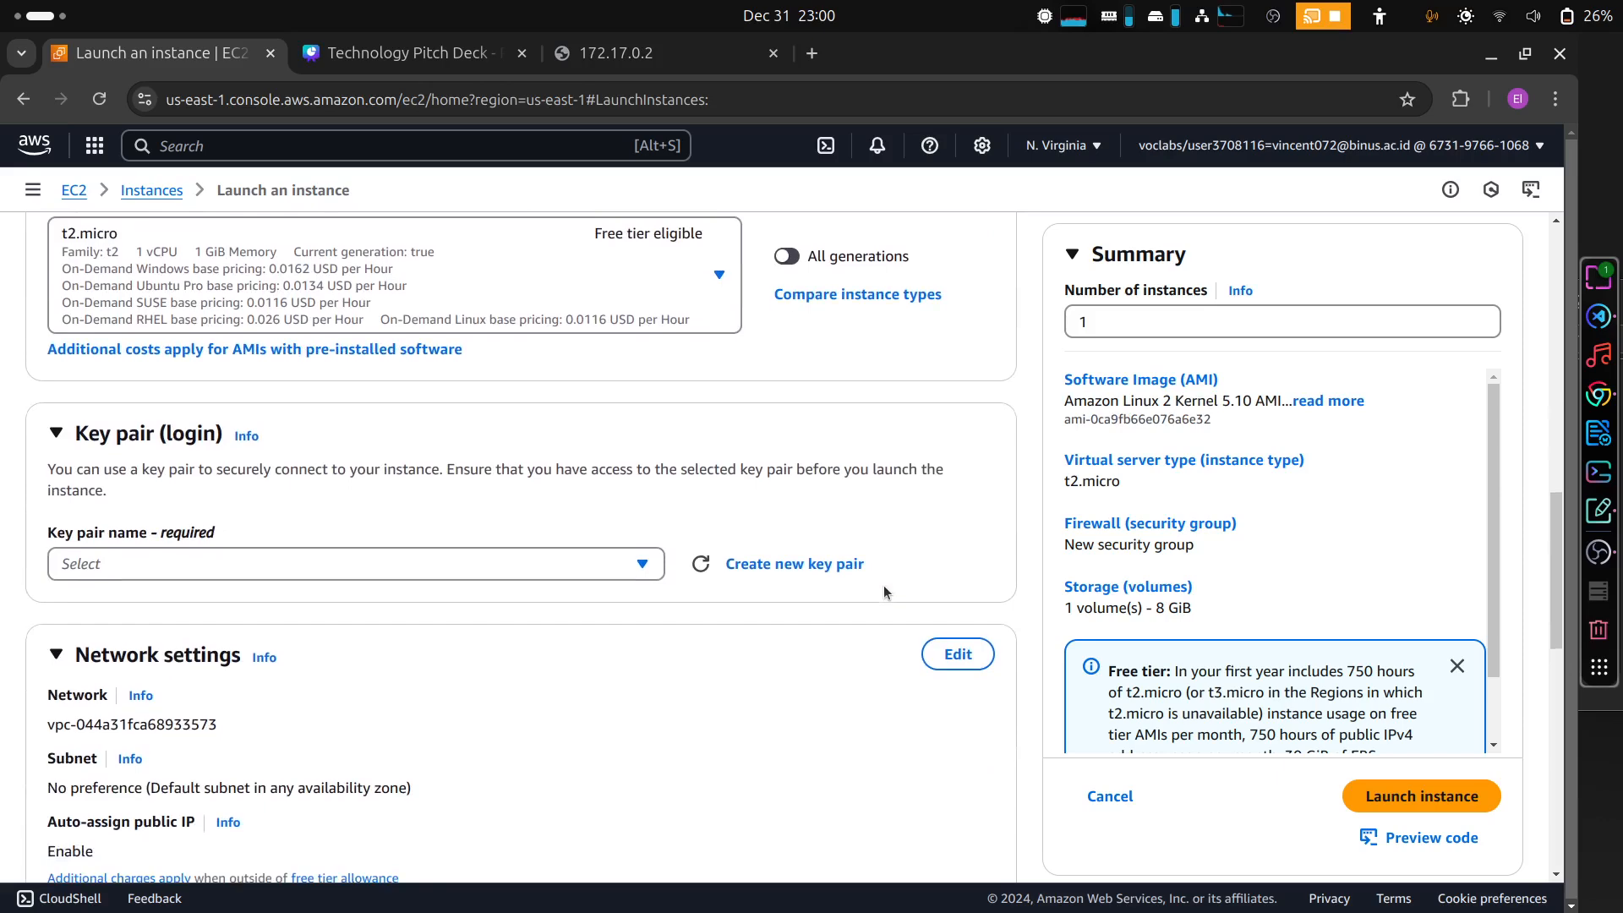
{"action": "left_click", "coordinate": [786, 566]}
{"action": "left_click", "coordinate": [693, 371]}
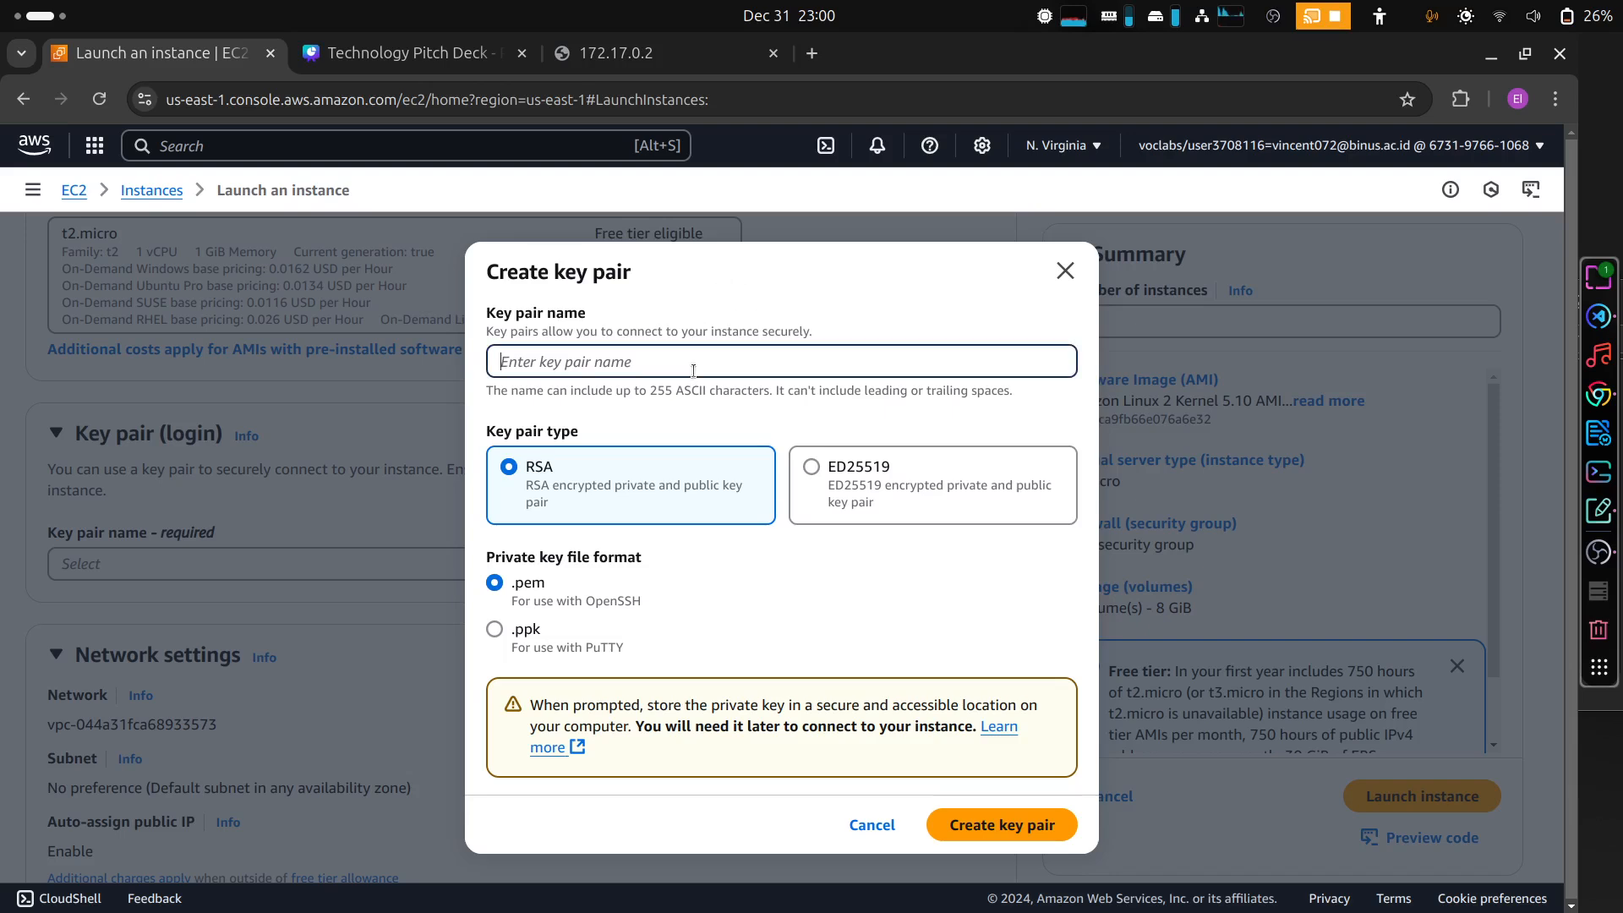
{"action": "type", "text": "Docker_AOL"}
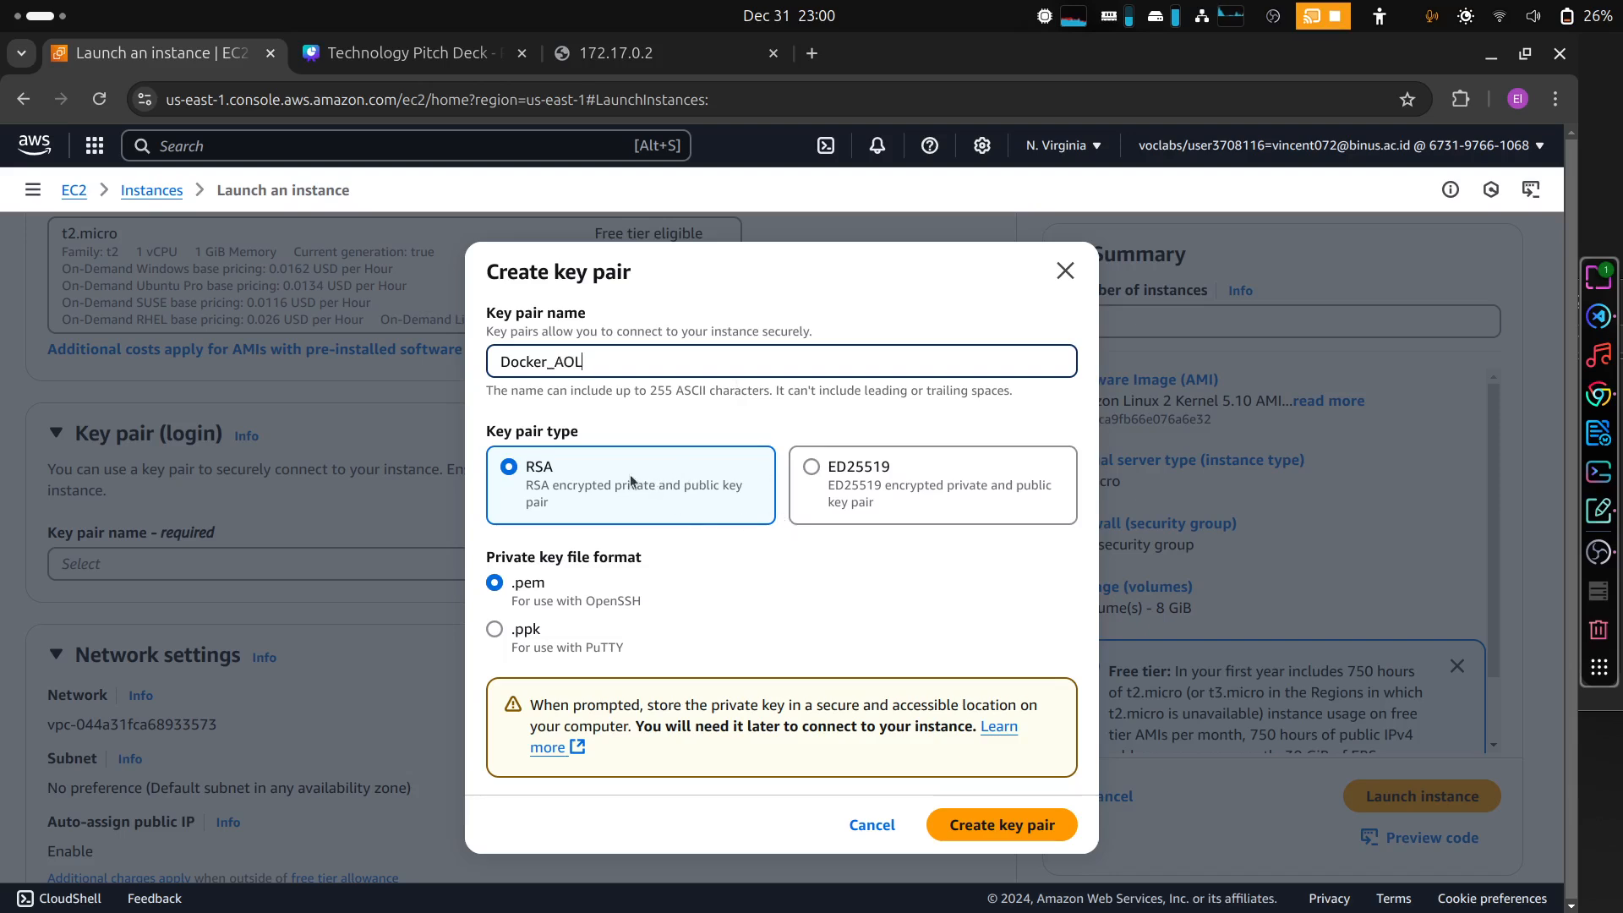
{"action": "left_click", "coordinate": [1019, 827]}
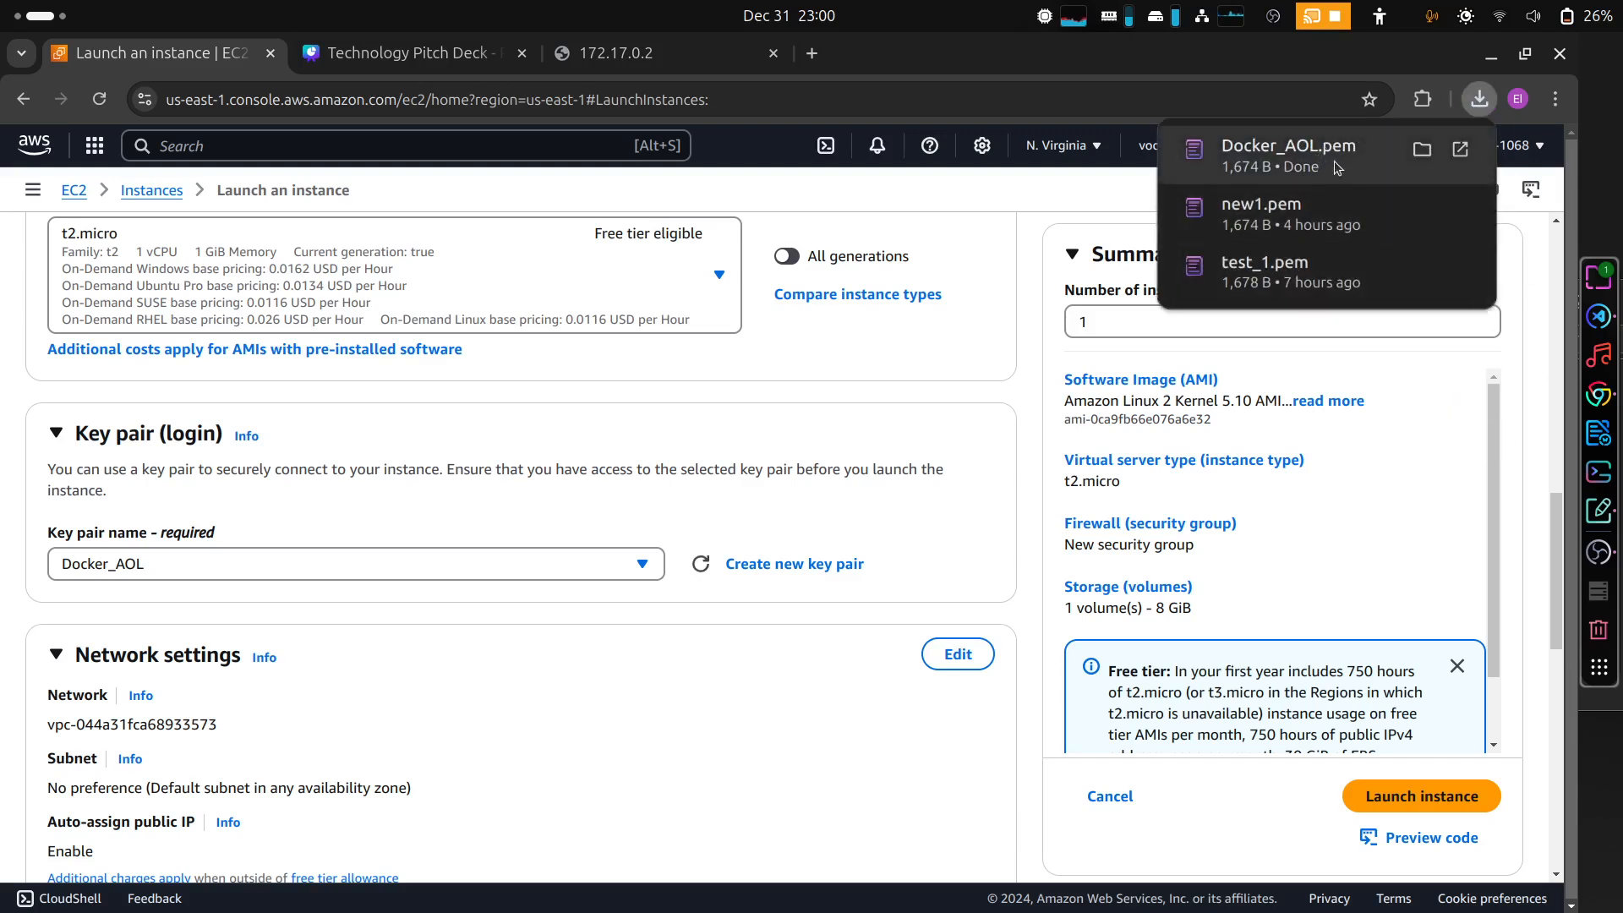
{"action": "left_click", "coordinate": [1333, 160]}
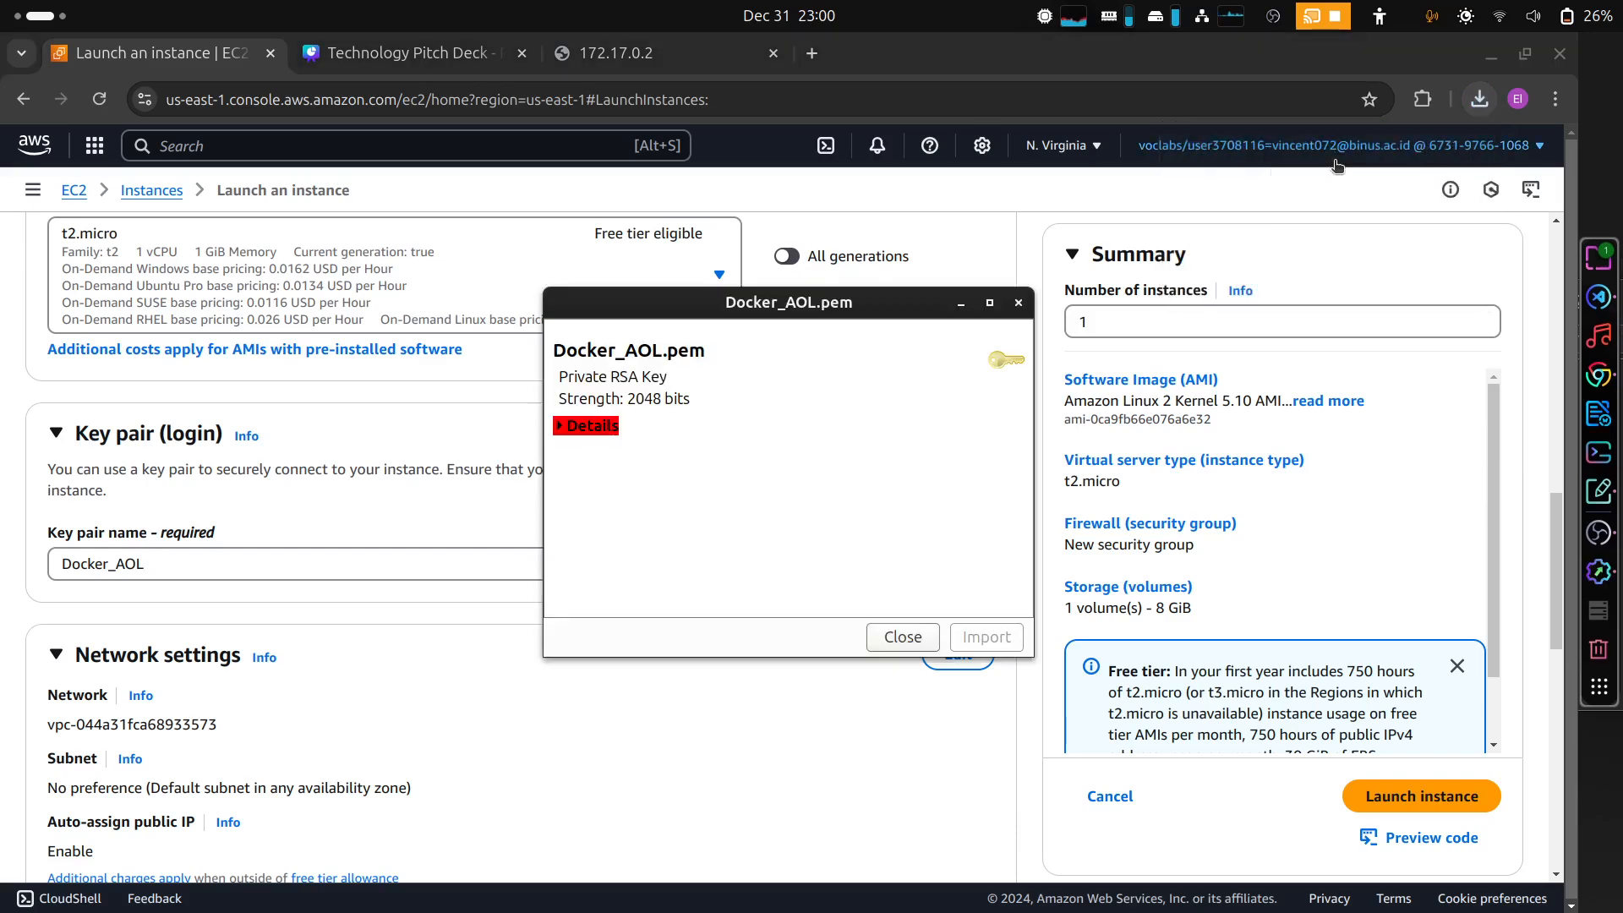
{"action": "left_click", "coordinate": [1018, 303]}
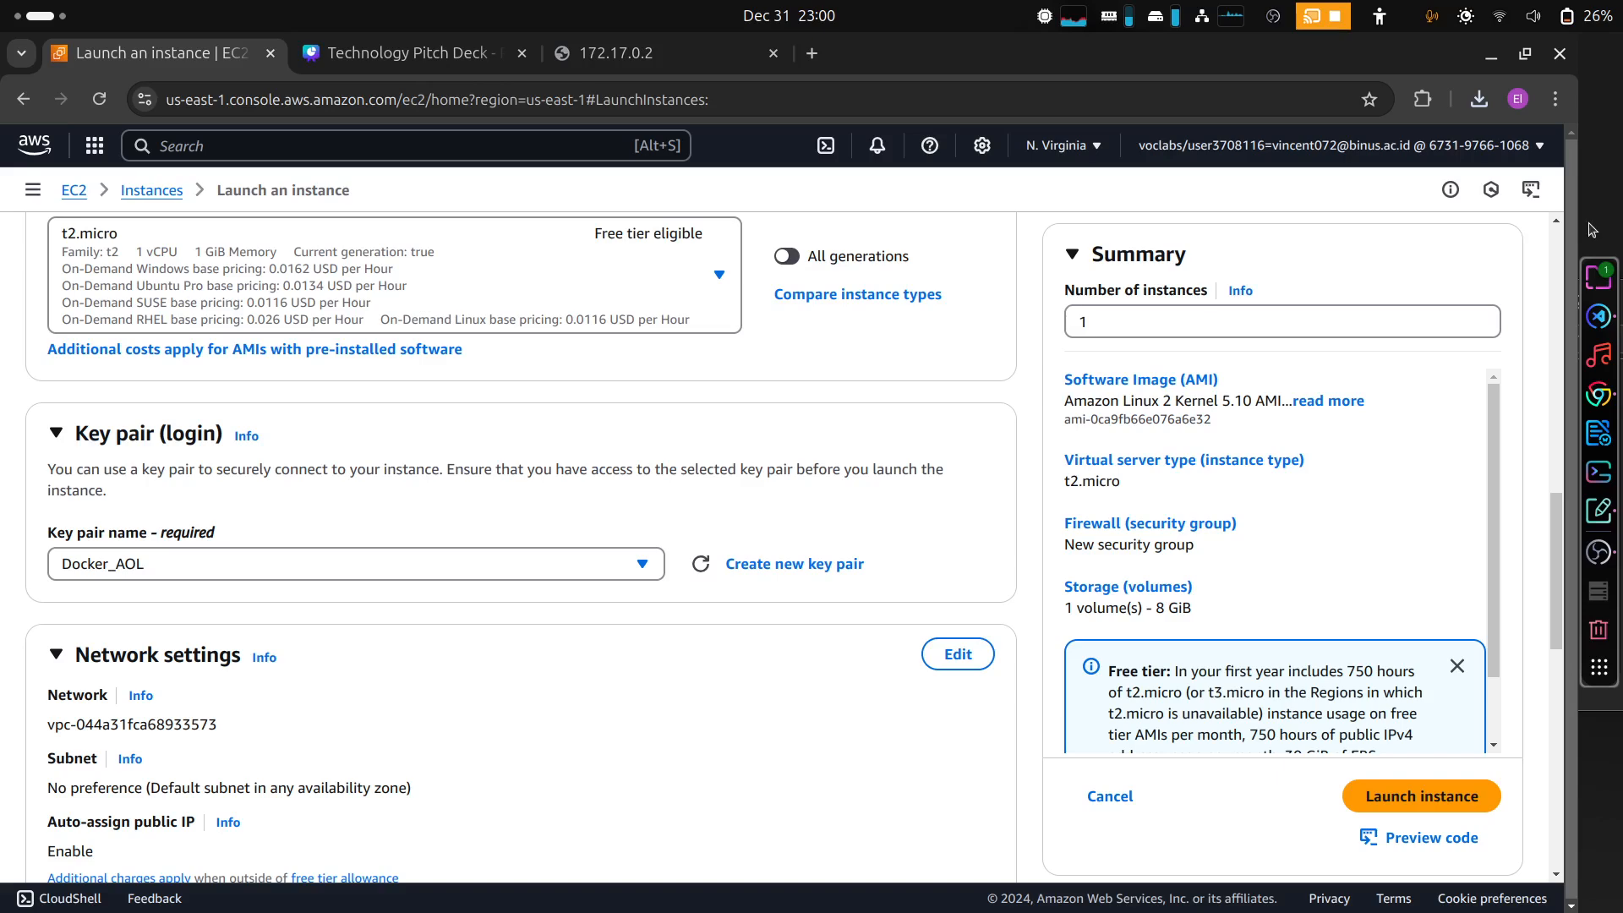
- Search the Downloads folder in the file manager for .PEM and copy the Docker_AOL.pem key file
{"action": "left_click", "coordinate": [1600, 276]}
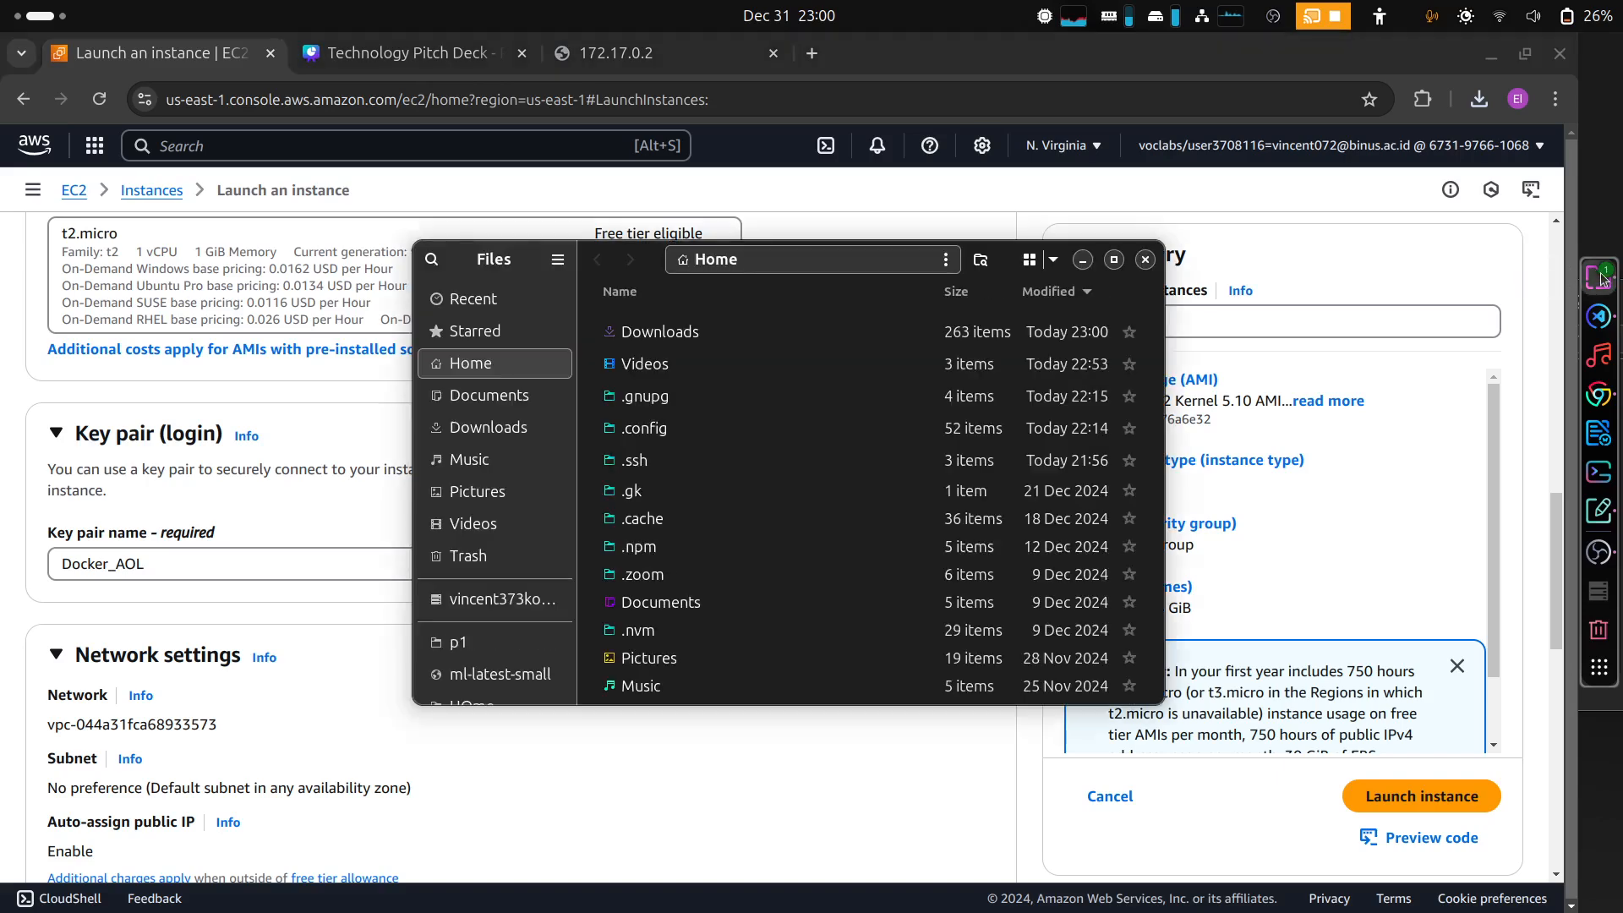
{"action": "left_click", "coordinate": [490, 428]}
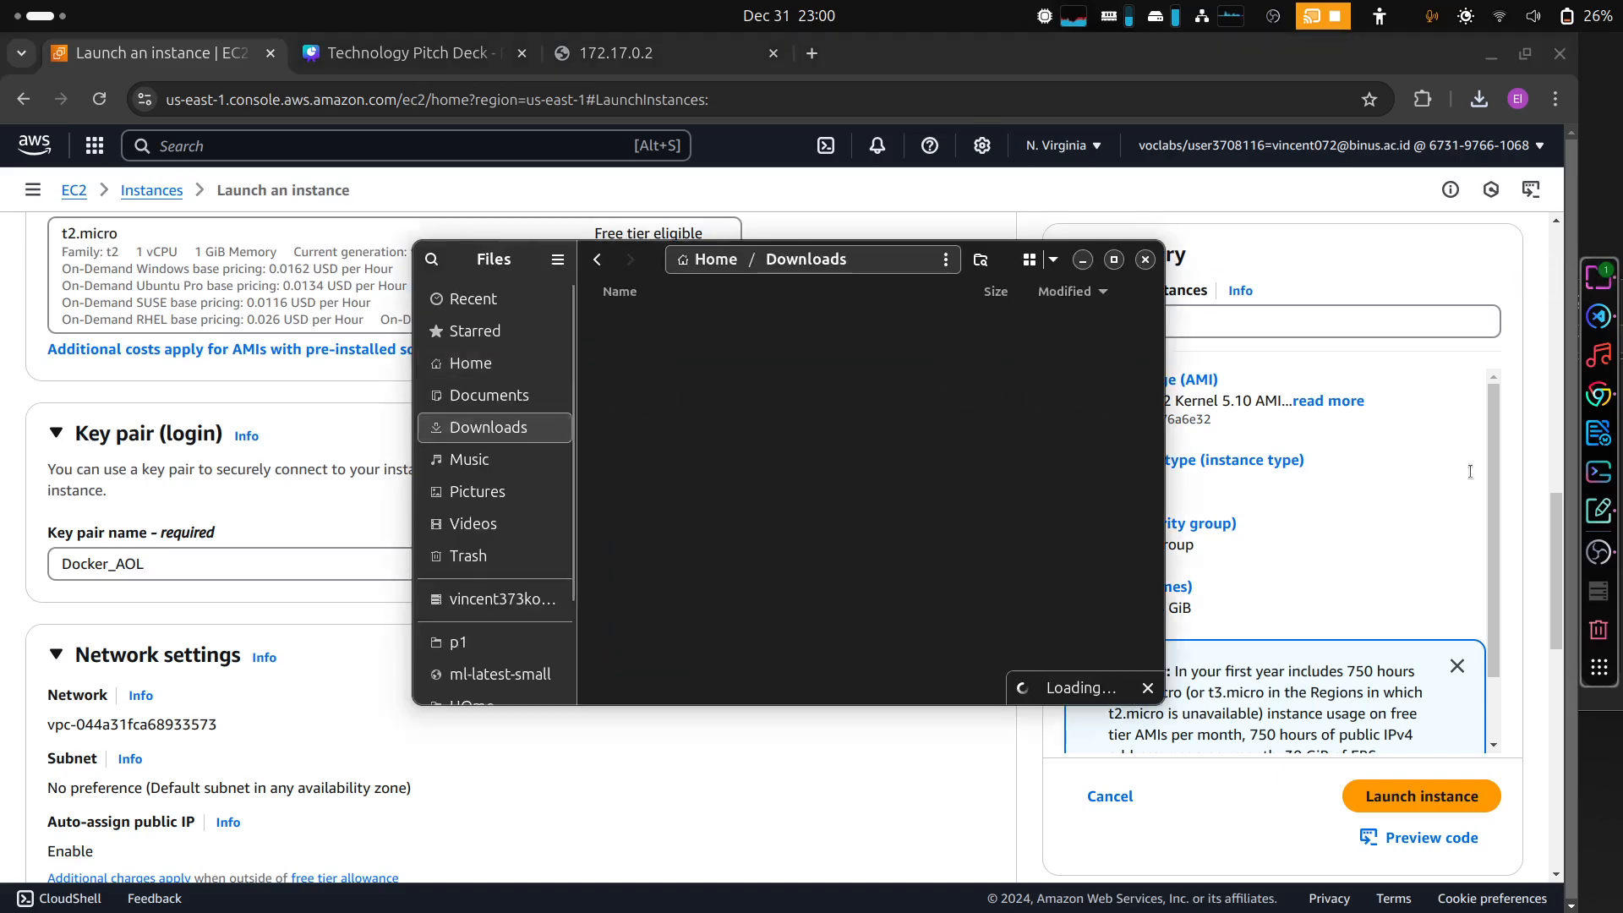
{"action": "left_click", "coordinate": [1600, 317]}
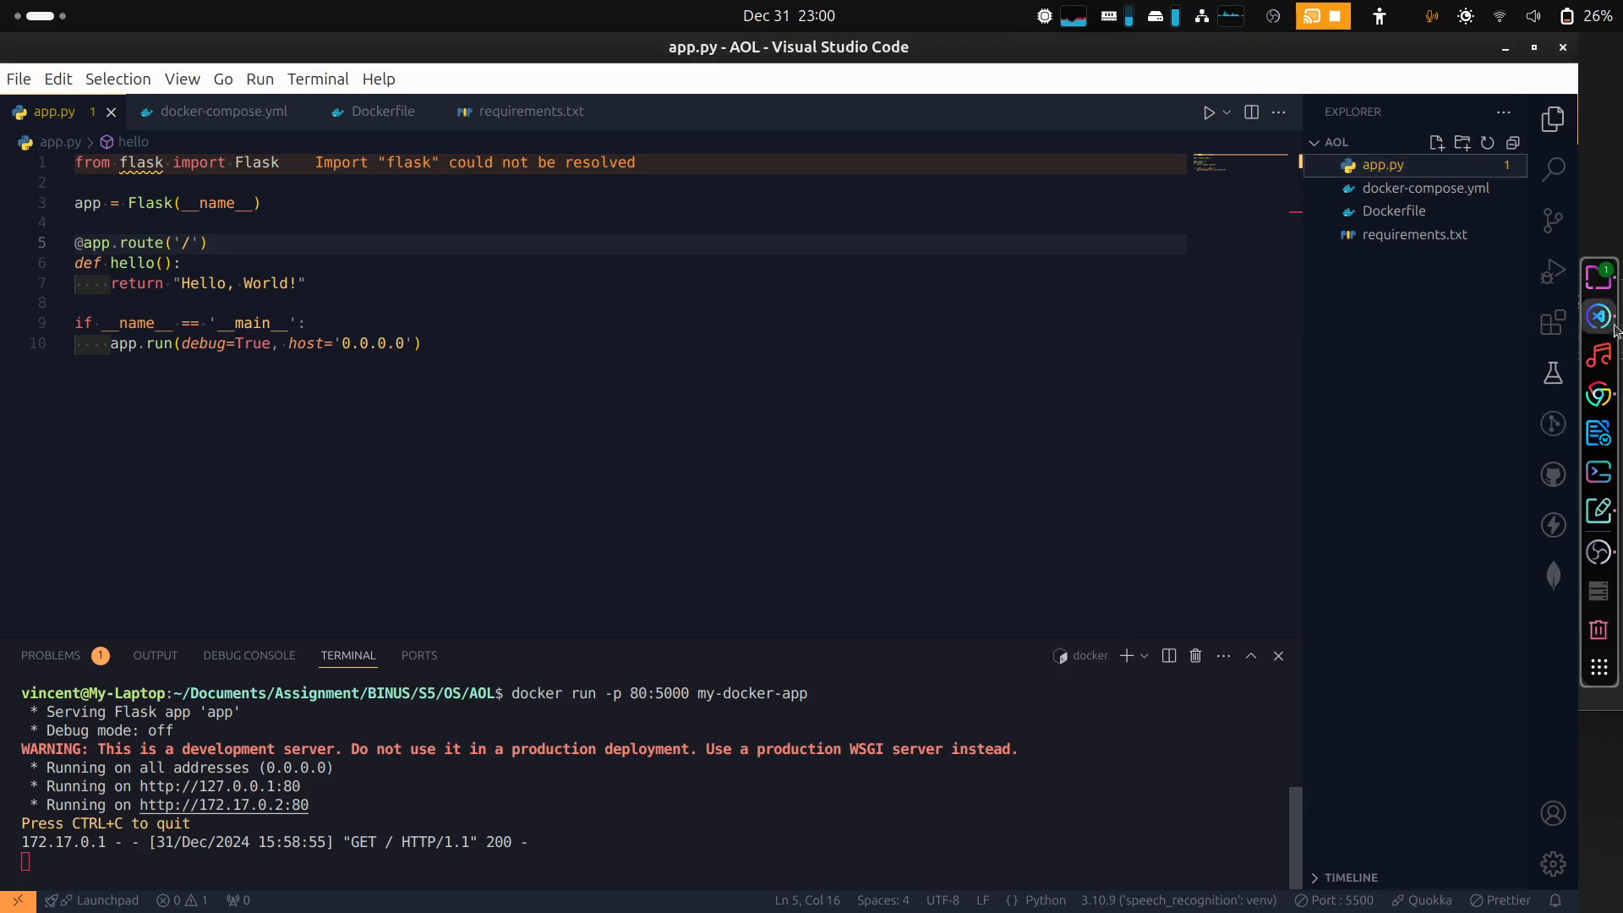
{"action": "left_click", "coordinate": [1600, 276]}
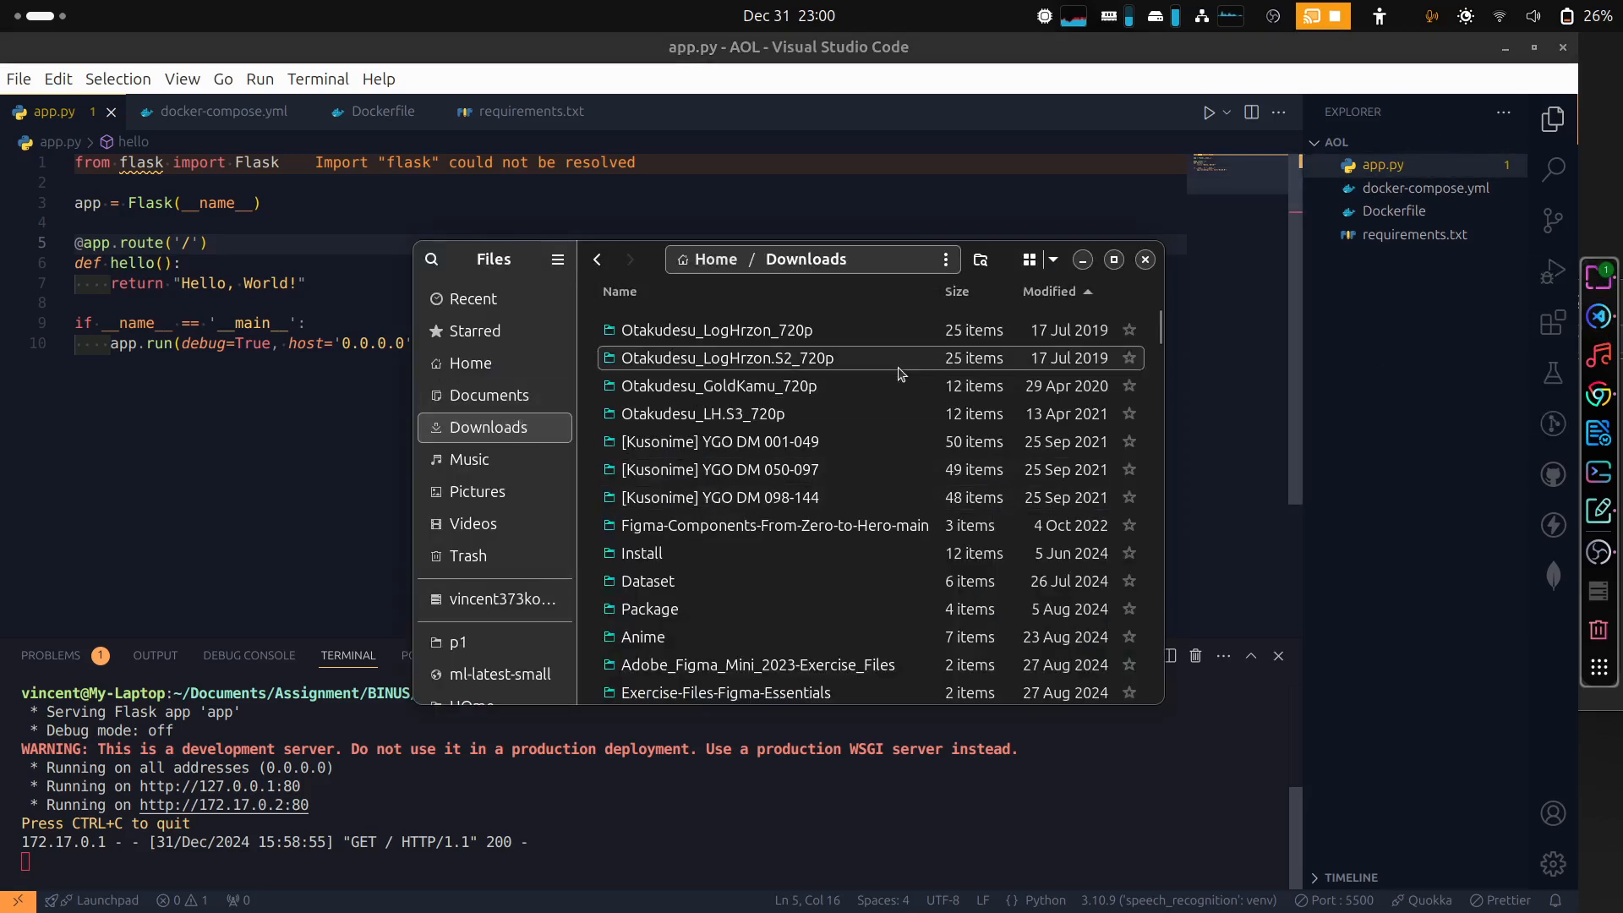
{"action": "key", "text": "ctrl+f"}
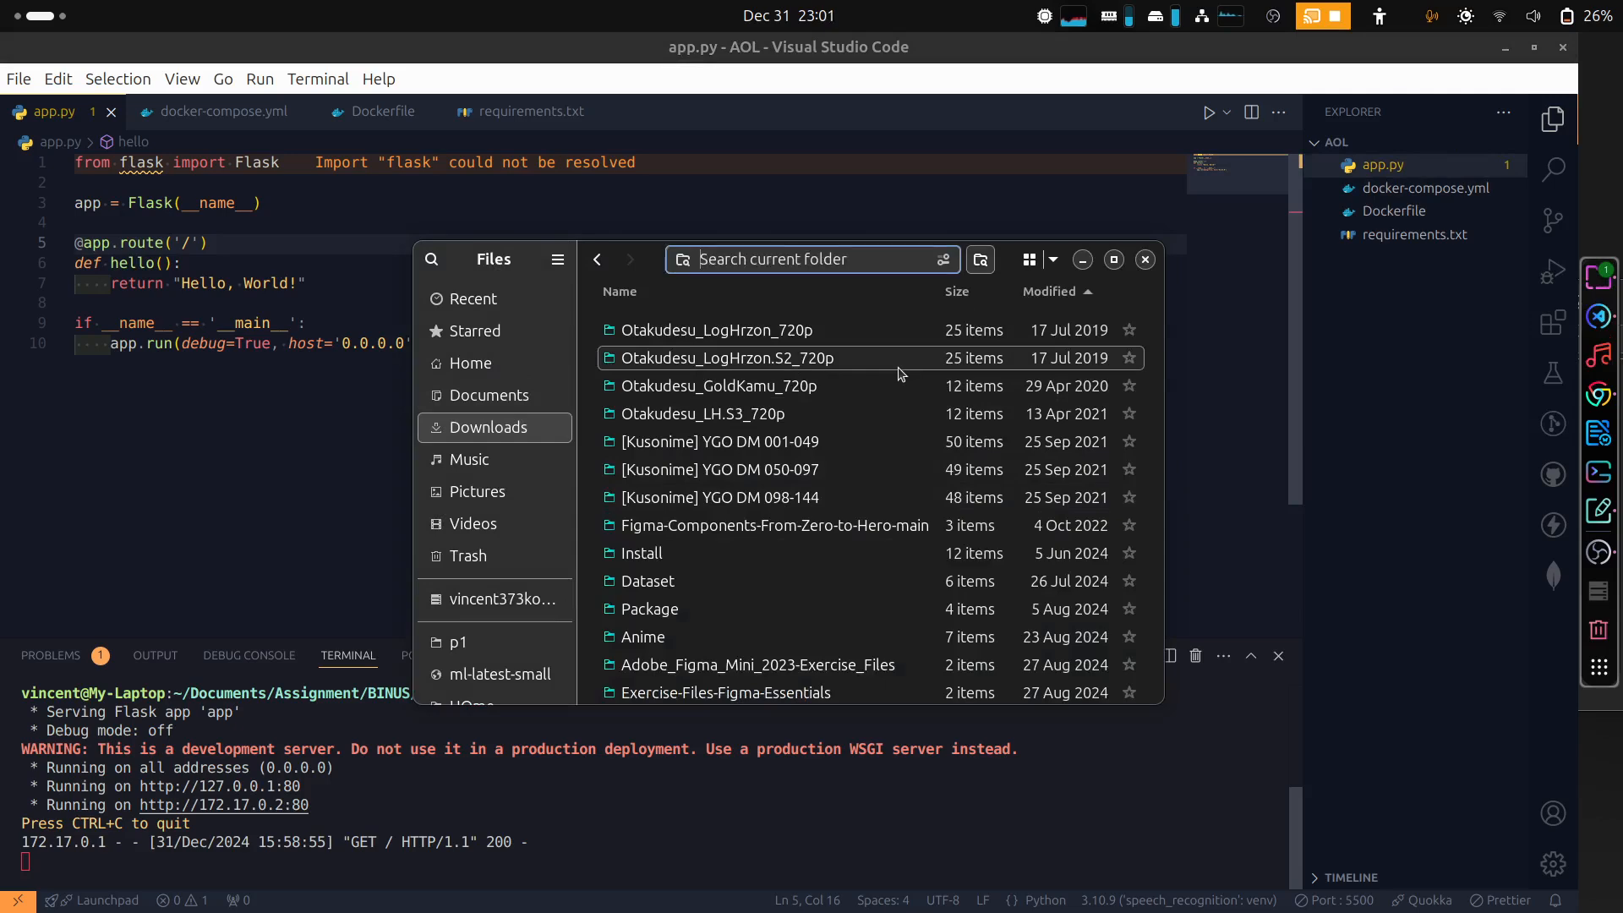
{"action": "type", "text": ".PEM"}
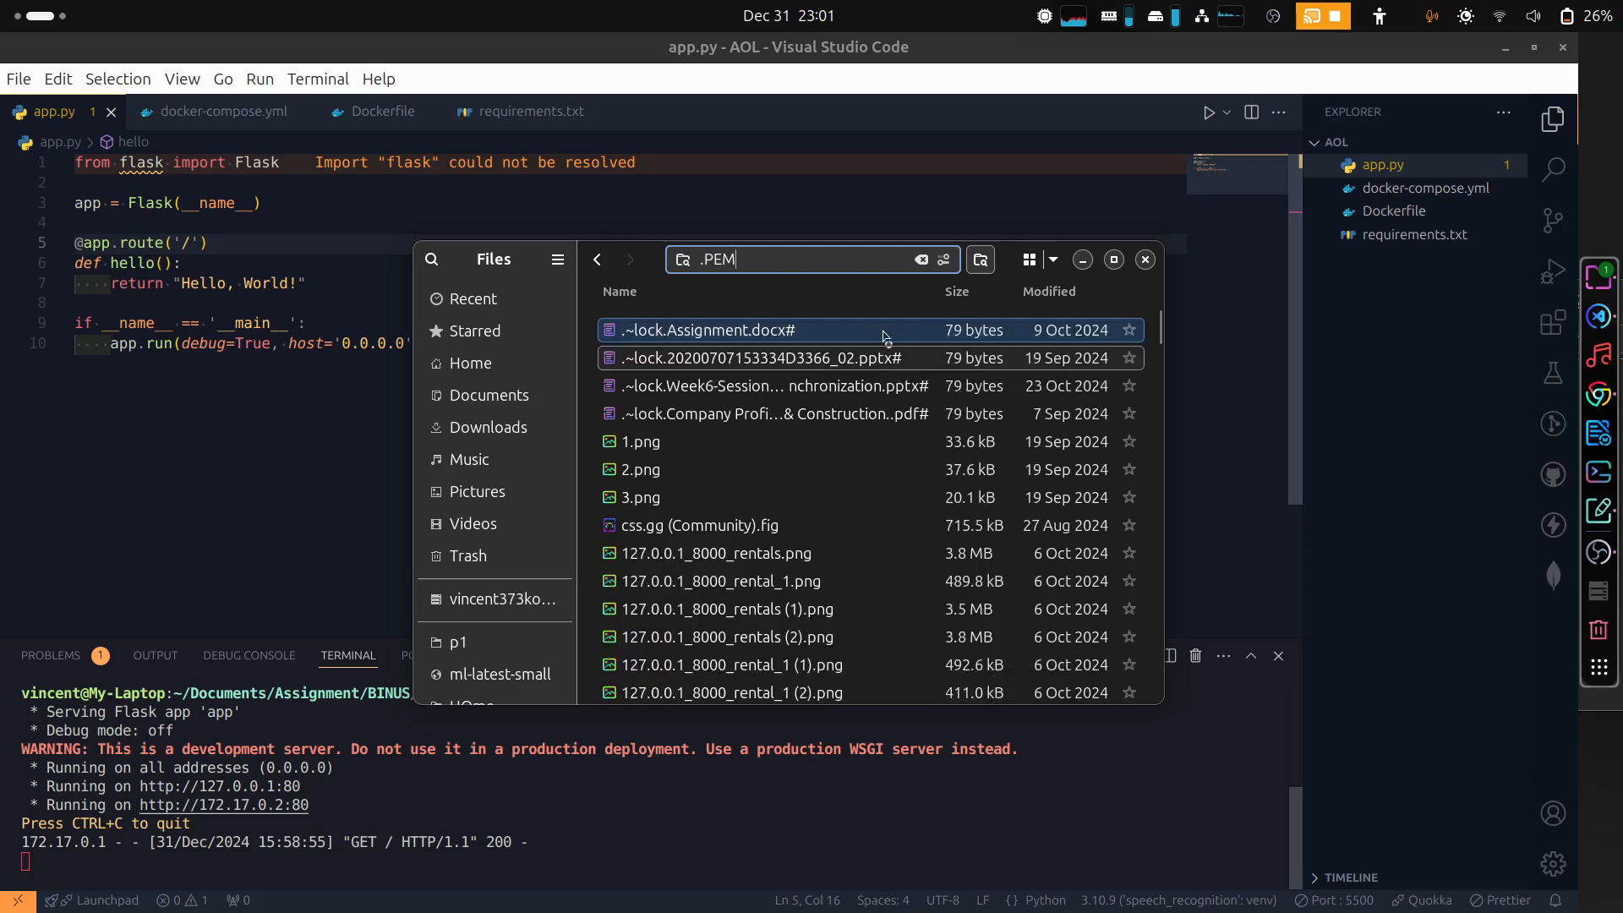
{"action": "left_click", "coordinate": [772, 425]}
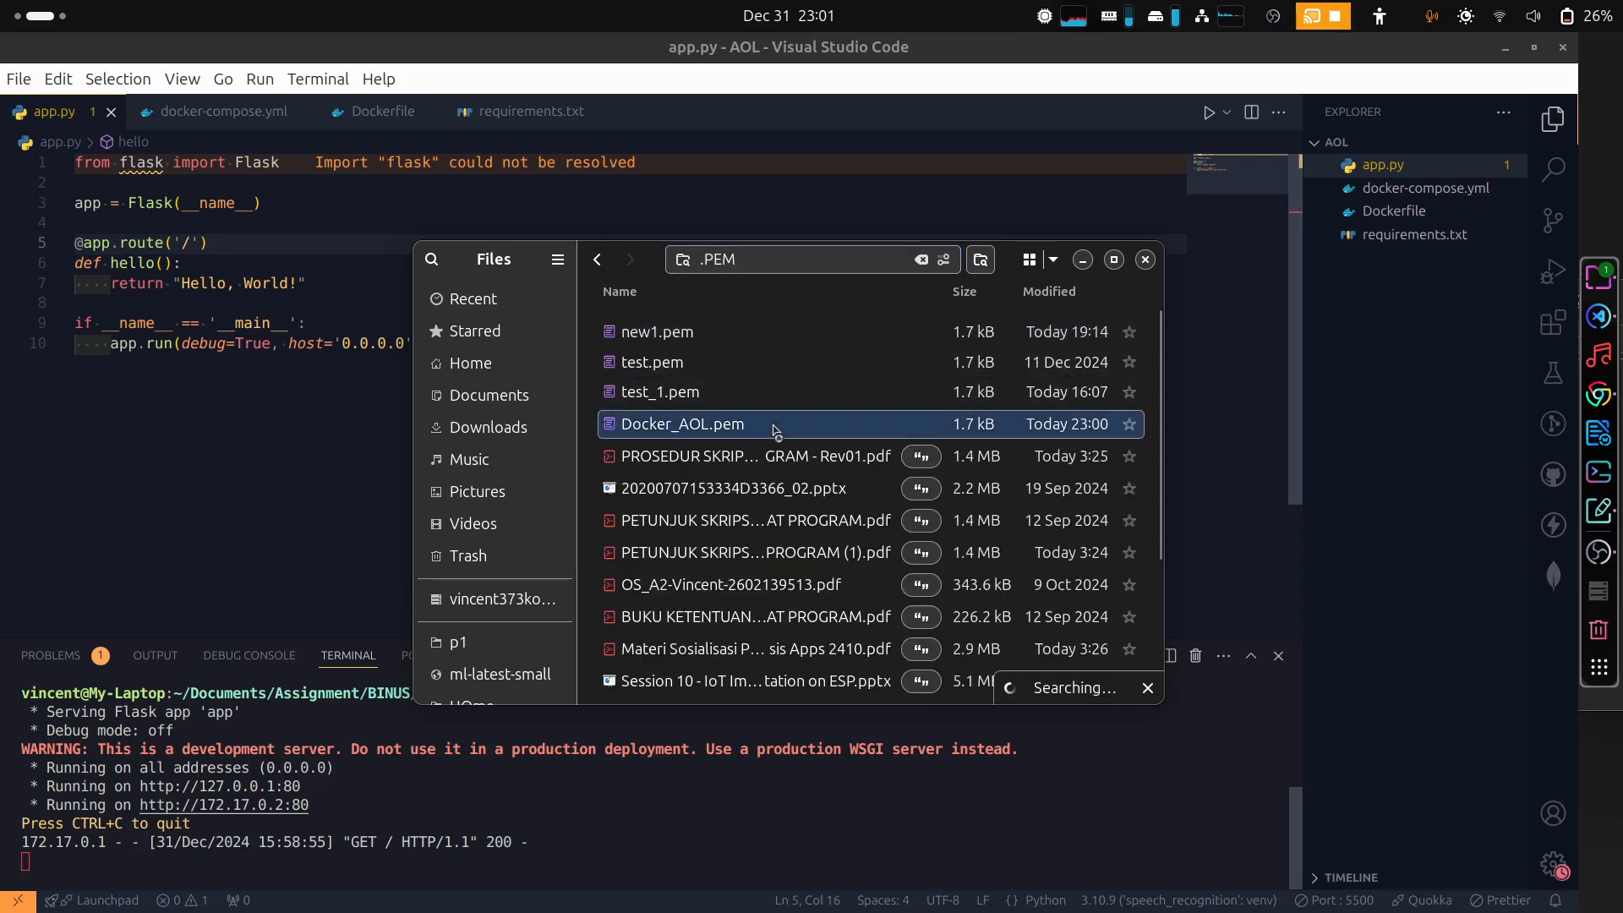
{"action": "right_click", "coordinate": [772, 425]}
{"action": "left_click", "coordinate": [853, 566]}
- Paste the copied Docker_AOL.pem file into the AOL project folder in Visual Studio Code
{"action": "left_click", "coordinate": [1425, 317]}
{"action": "left_click", "coordinate": [1417, 316]}
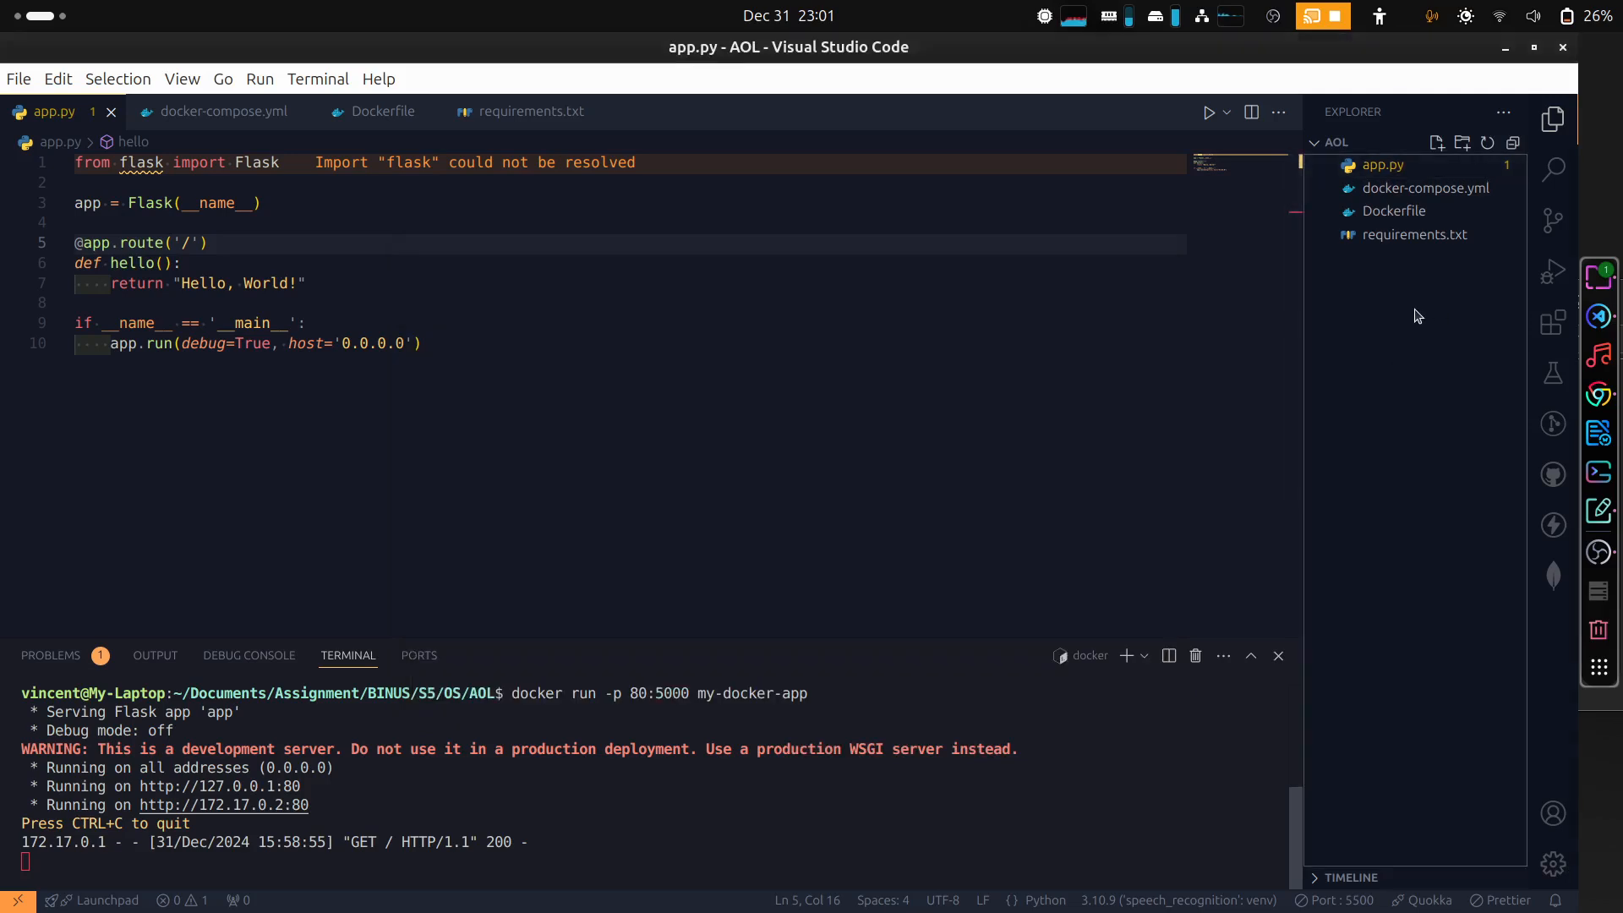
{"action": "key", "text": "ctrl+v"}
{"action": "left_click", "coordinate": [974, 528]}
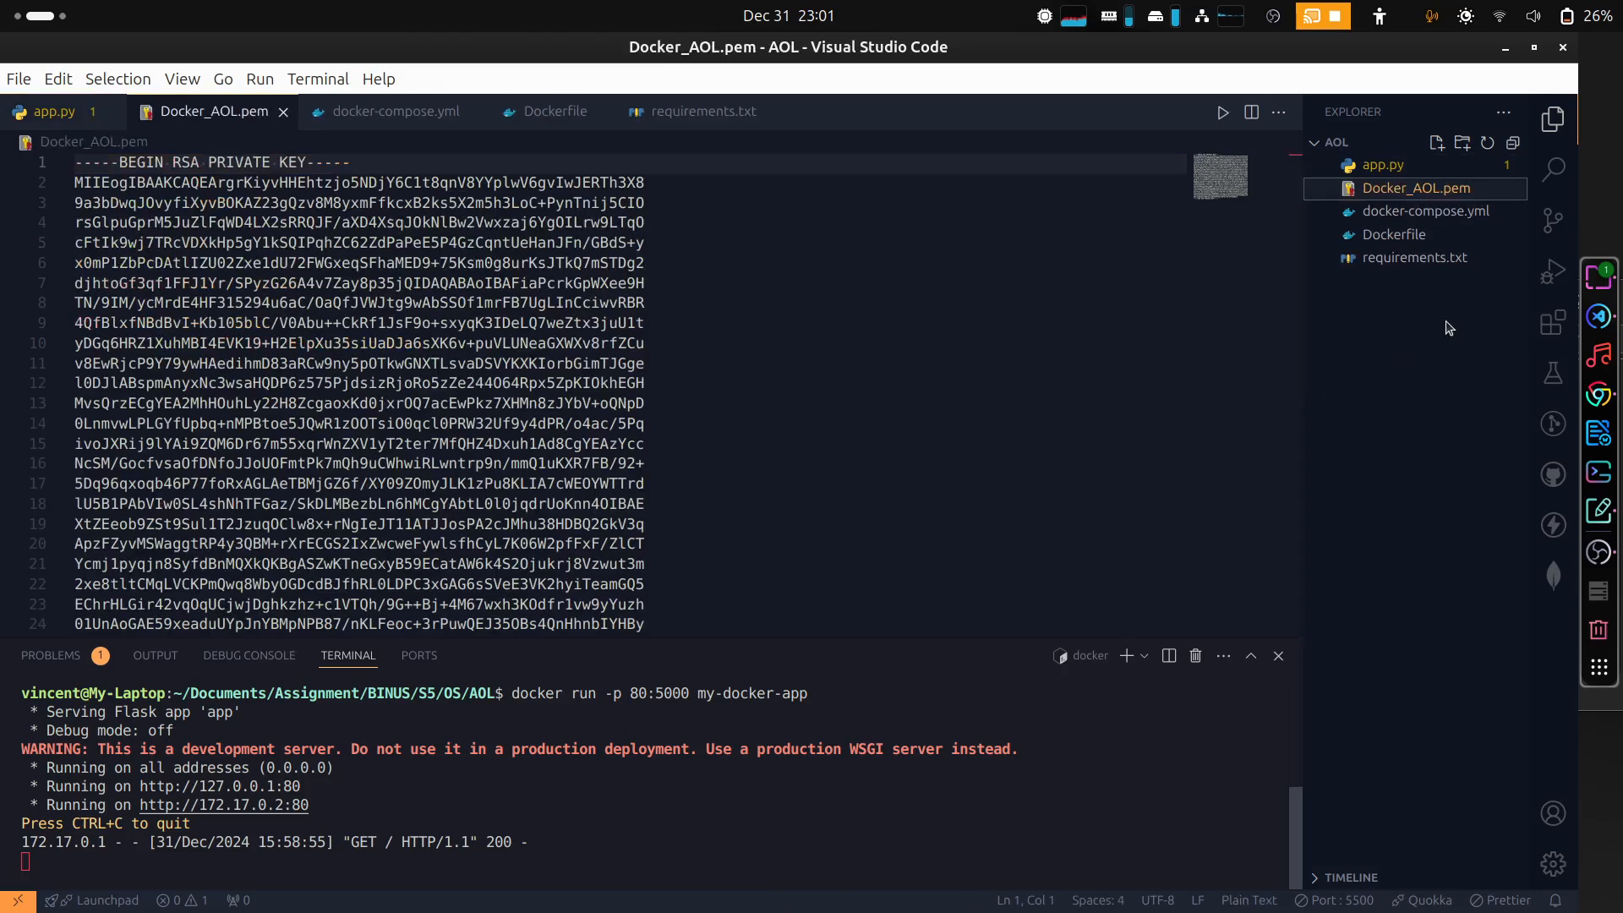
- Switch to the EC2 launch form in Chrome and allow HTTPS and HTTP traffic from the internet in the new security group
{"action": "left_click", "coordinate": [1599, 396]}
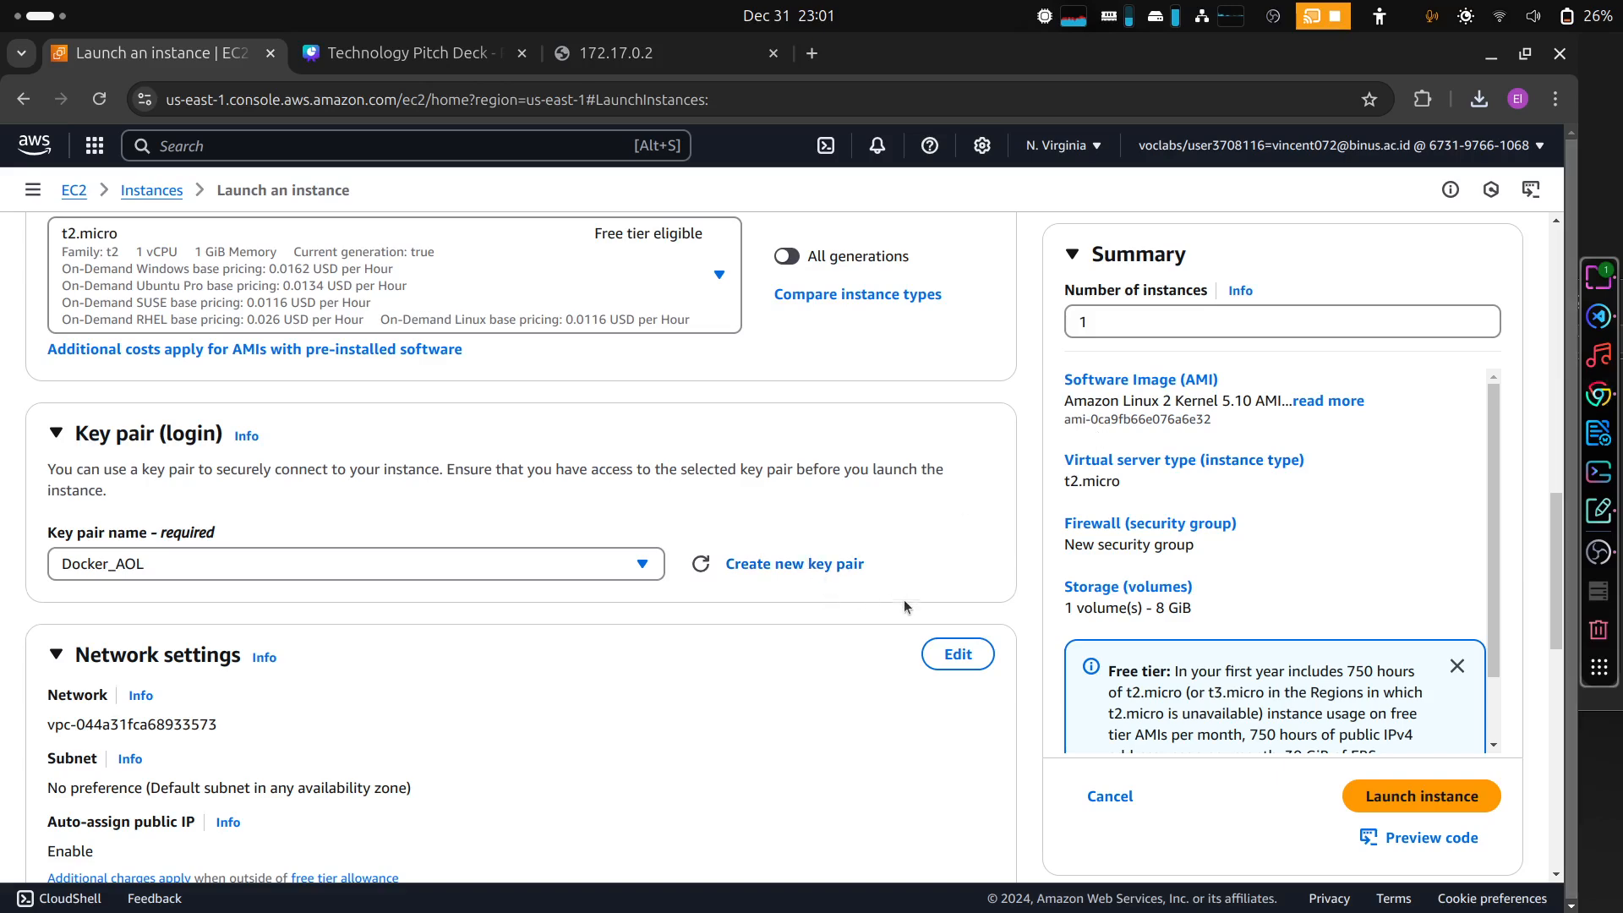
{"action": "scroll", "coordinate": [904, 600], "scroll_direction": "down", "scroll_amount": 3}
{"action": "scroll", "coordinate": [484, 545], "scroll_direction": "down", "scroll_amount": 4}
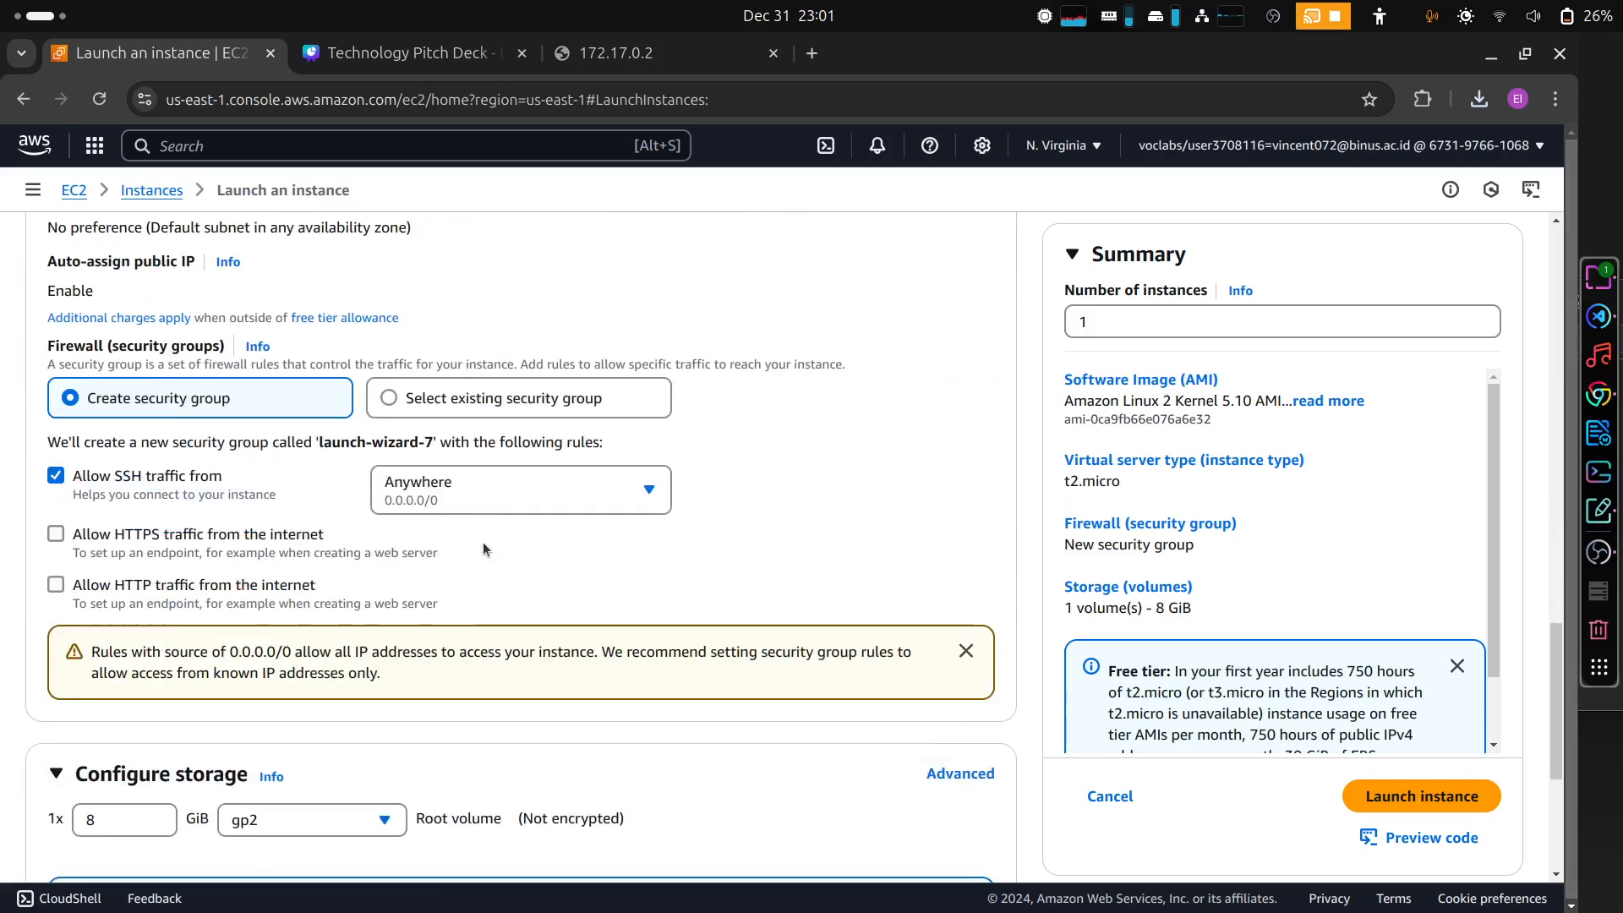
{"action": "left_click", "coordinate": [56, 534]}
{"action": "left_click", "coordinate": [56, 585]}
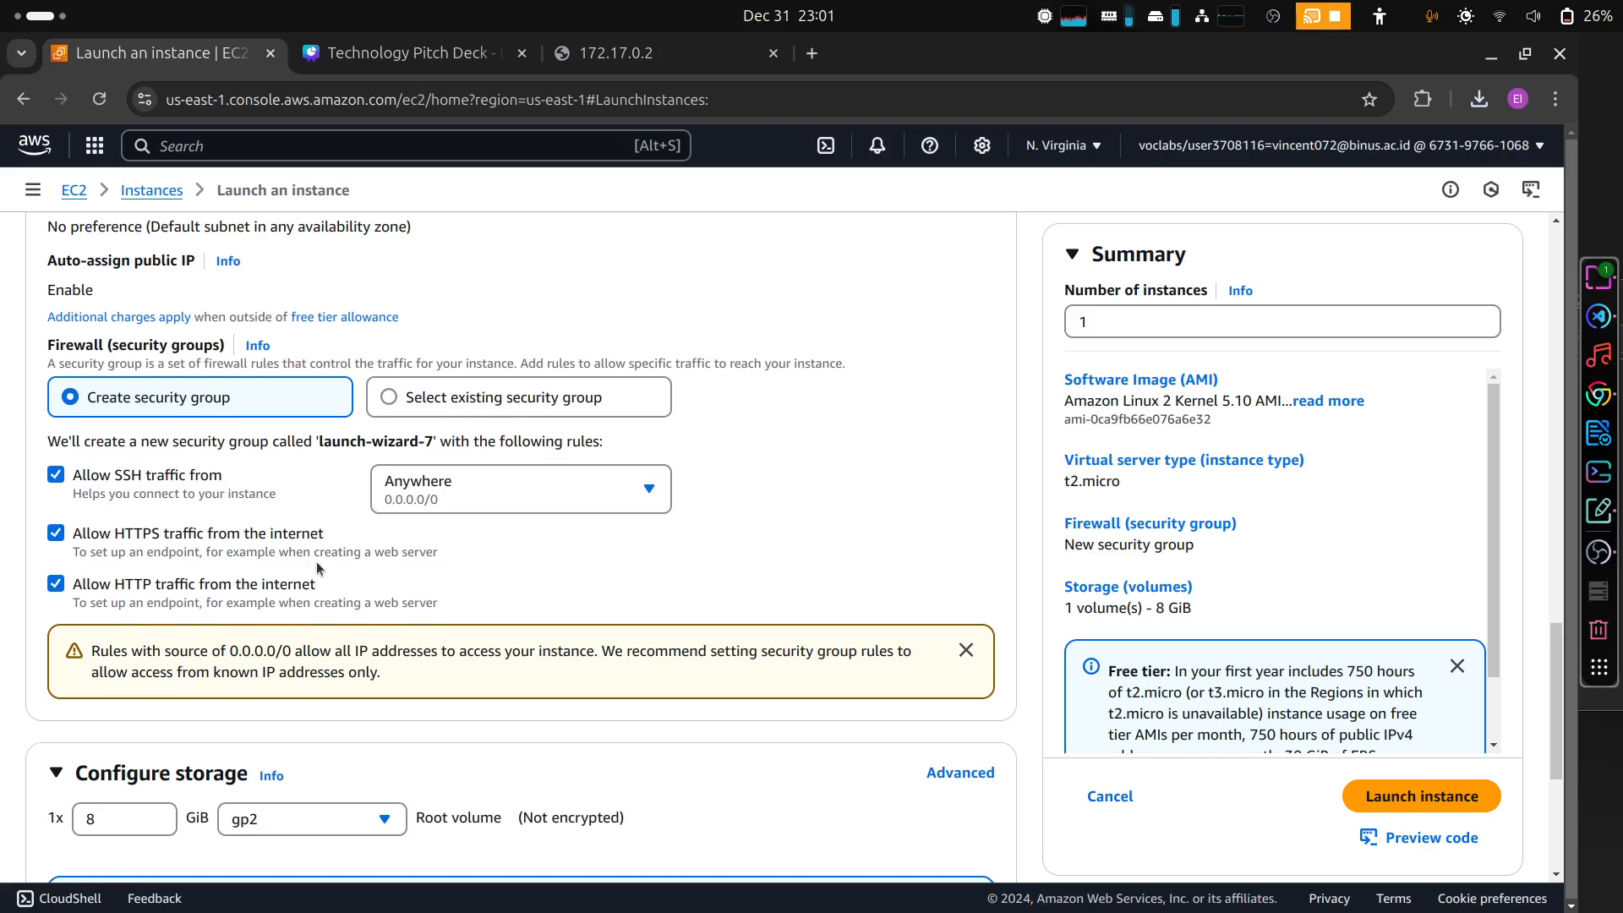
- Launch the EC2 instance and open it in the instances list
{"action": "scroll", "coordinate": [319, 568], "scroll_direction": "down", "scroll_amount": 4}
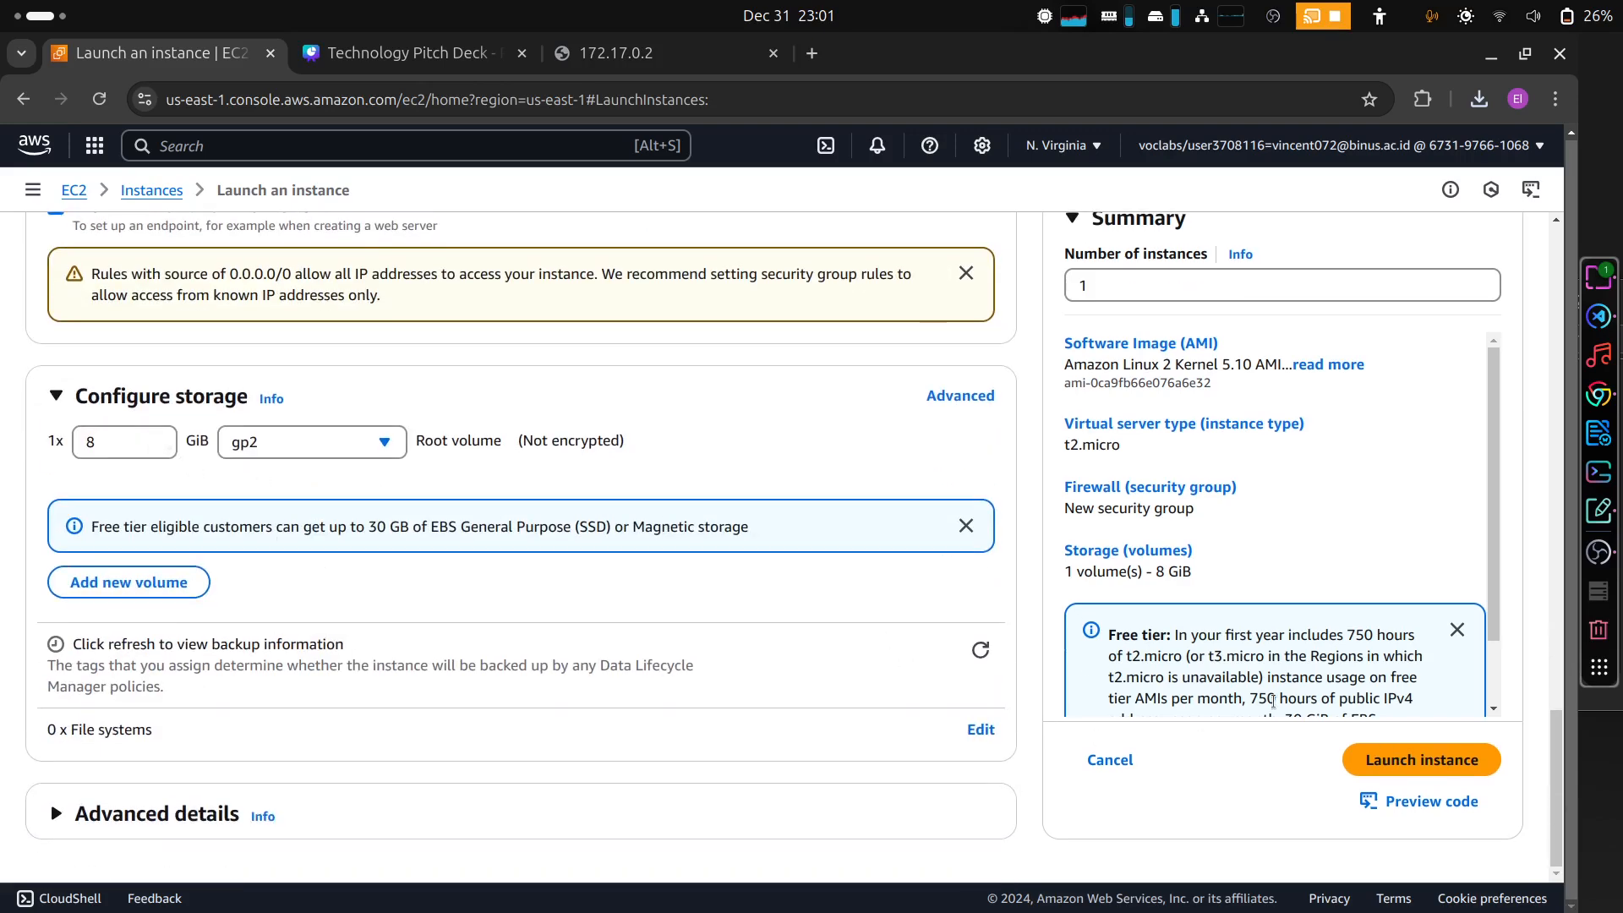
{"action": "left_click", "coordinate": [1455, 767]}
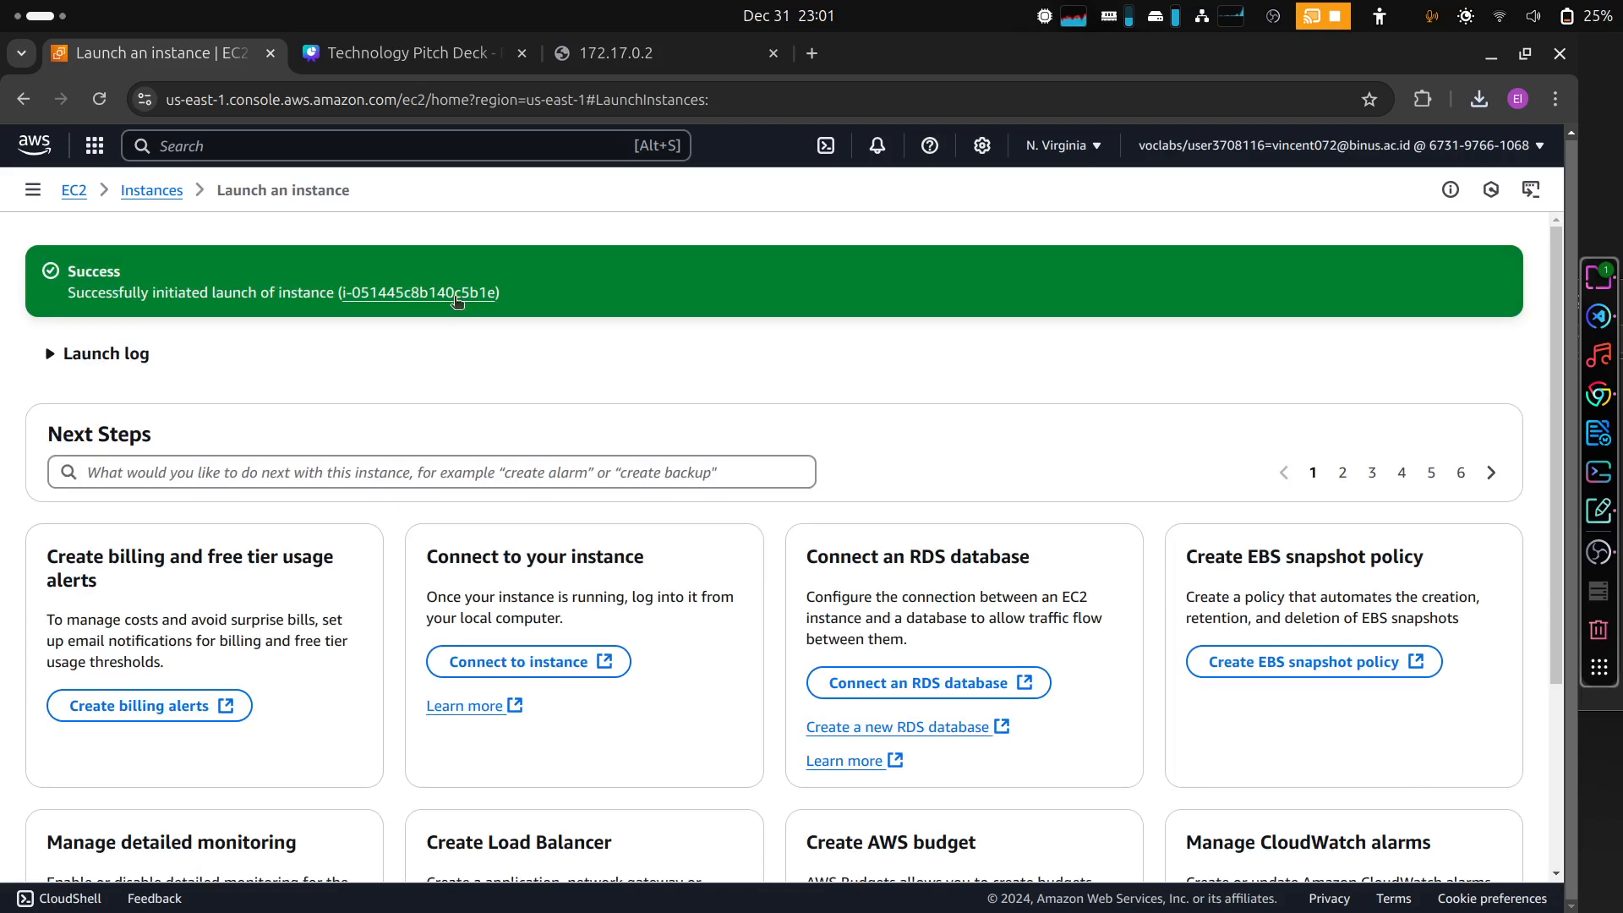
{"action": "left_click", "coordinate": [457, 293]}
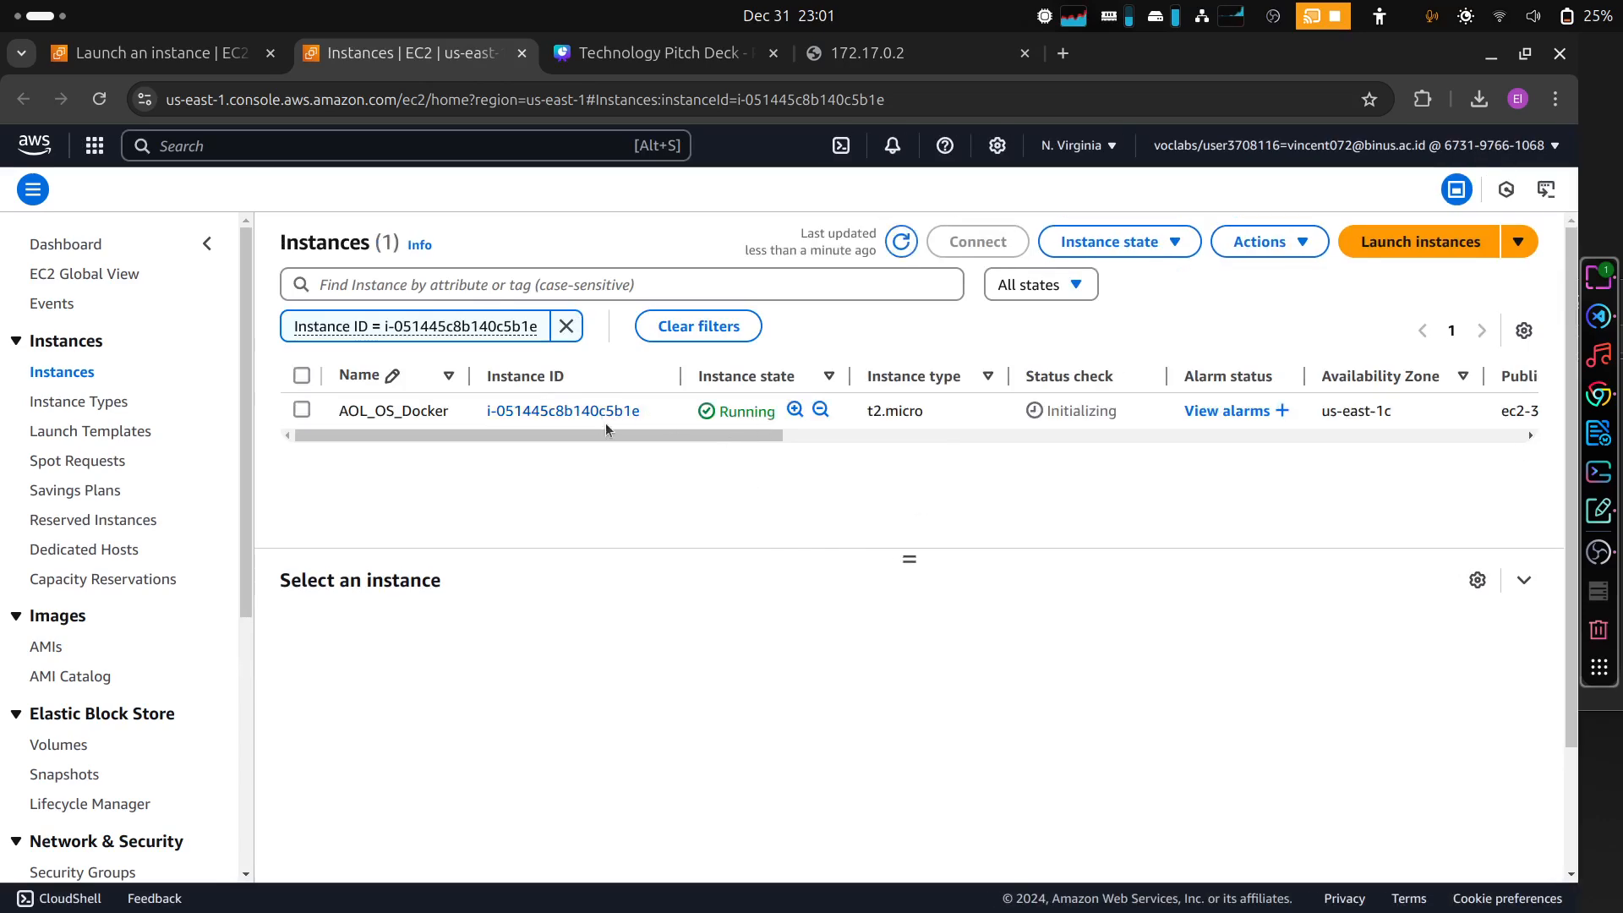
- Connect to the AOL_OS_Docker instance through EC2 Instance Connect with the username ec2-user
{"action": "left_click", "coordinate": [301, 410]}
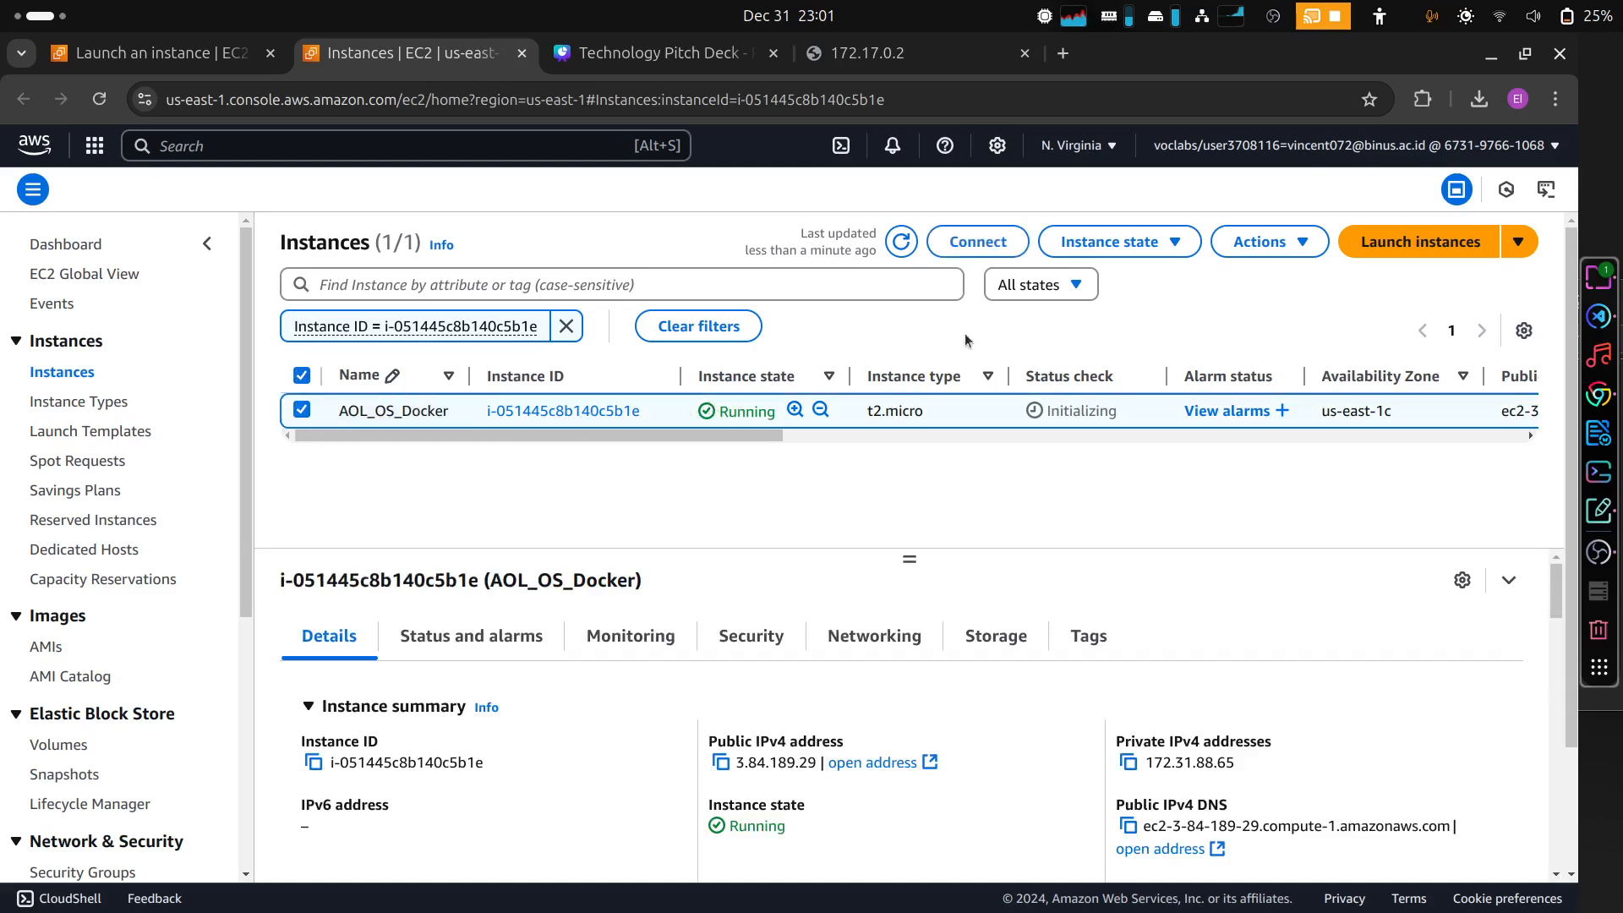
{"action": "left_click", "coordinate": [978, 243]}
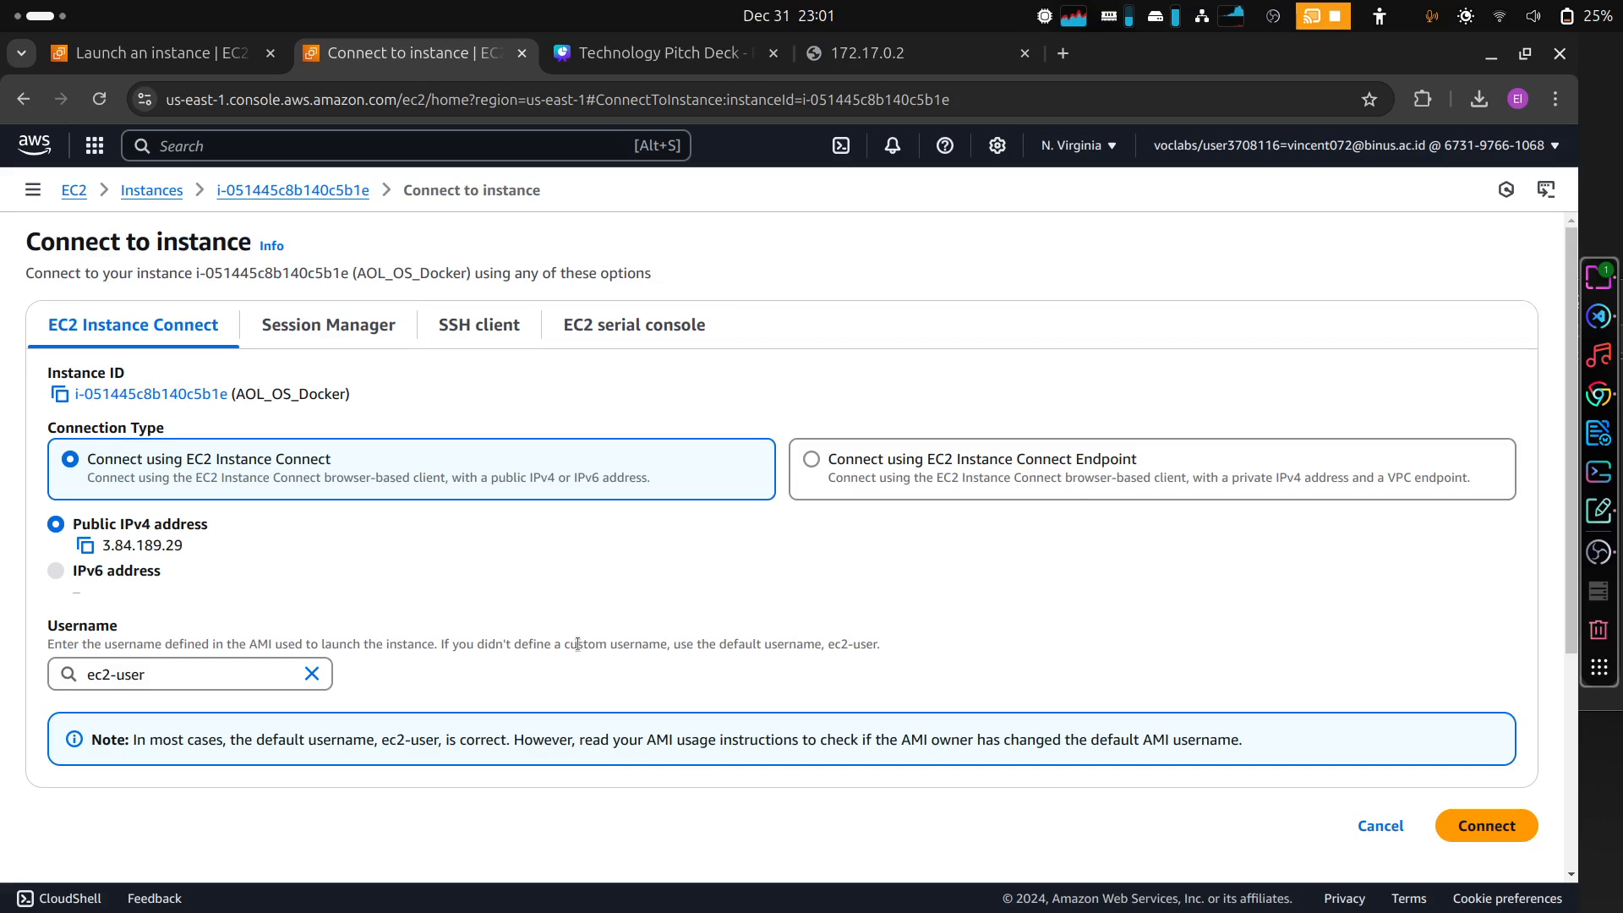
{"action": "scroll", "coordinate": [784, 682], "scroll_direction": "down", "scroll_amount": 2}
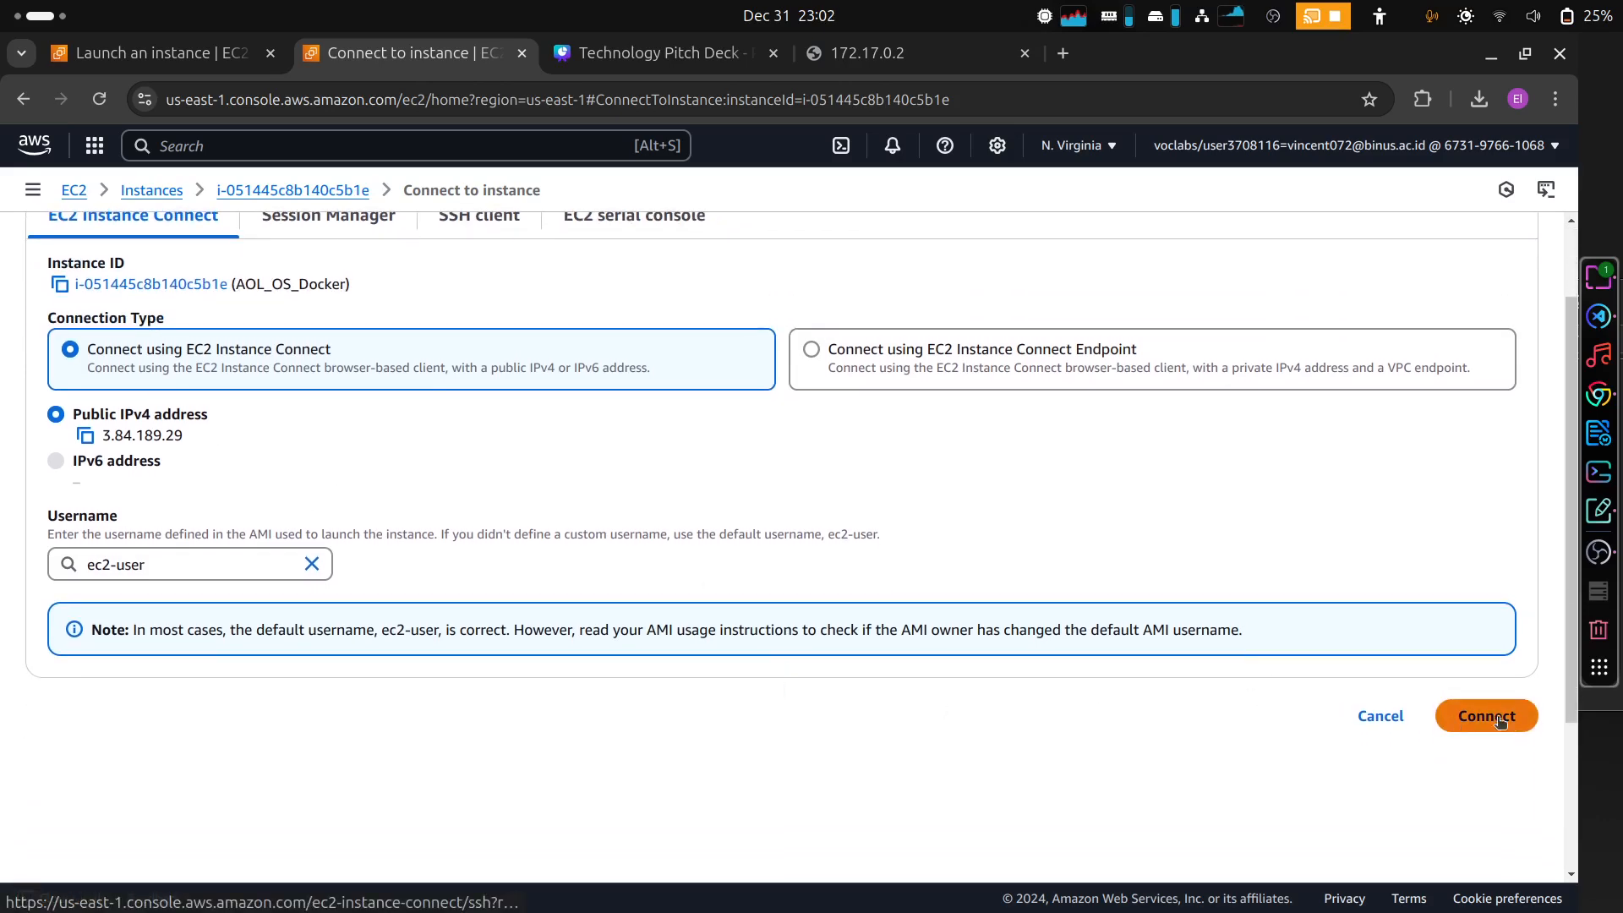
{"action": "left_click", "coordinate": [1512, 720]}
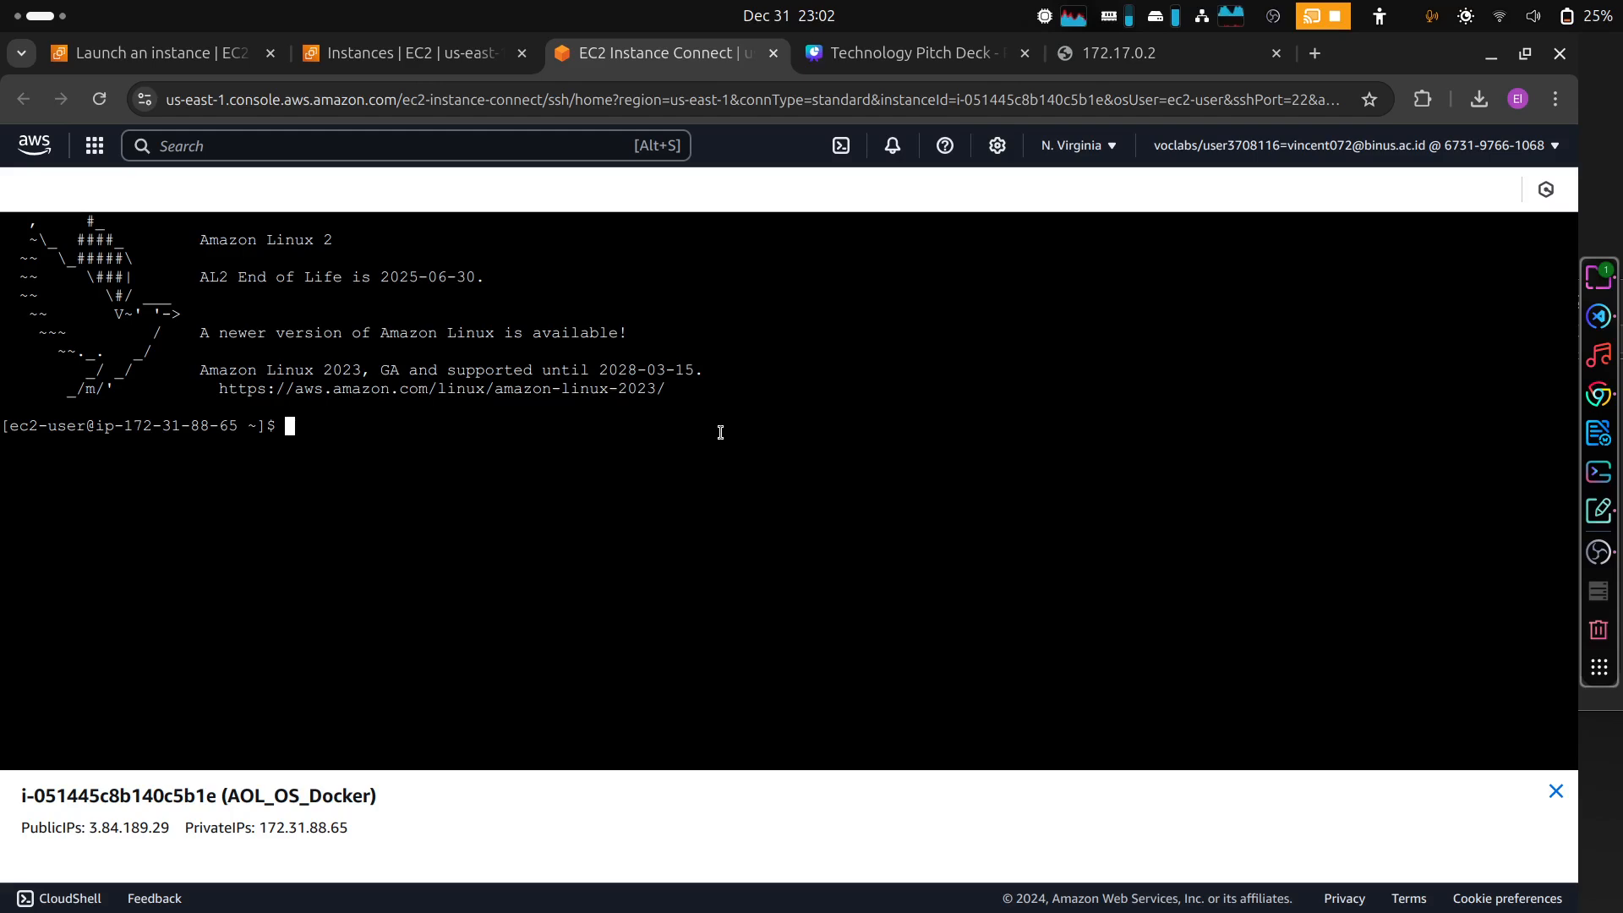
- Update the instance's packages by running sudo yum update -y
{"action": "type", "text": "SUDO"}
{"action": "type", "text": " SUD"}
{"action": "key", "text": "ctrl+u"}
{"action": "type", "text": "sudo yum update -y"}
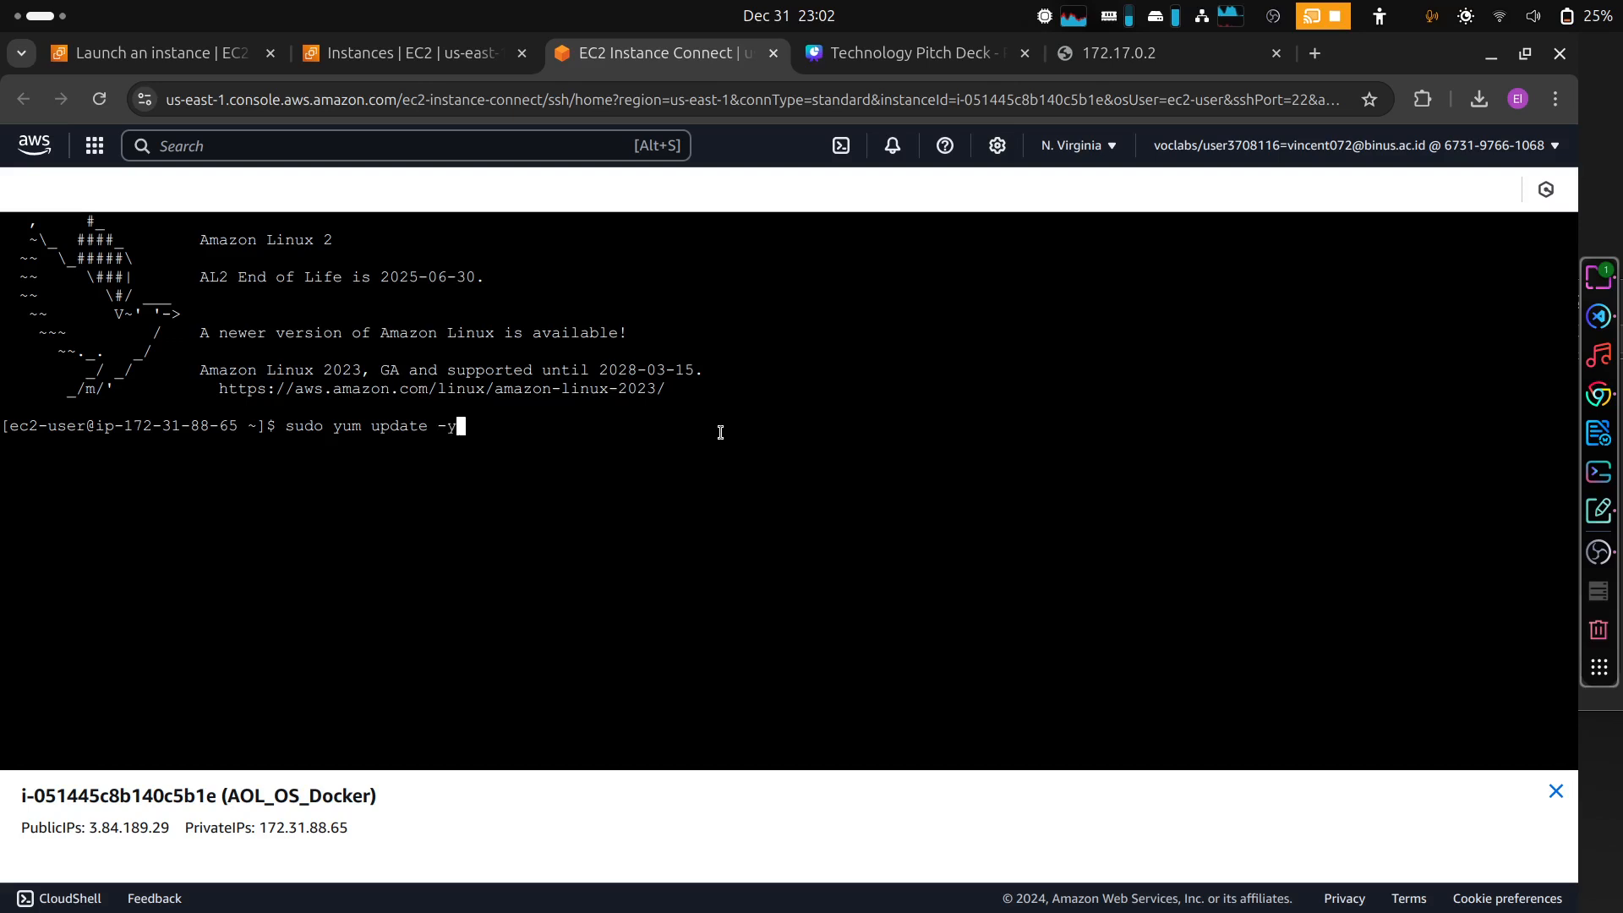
{"action": "key", "text": "Return"}
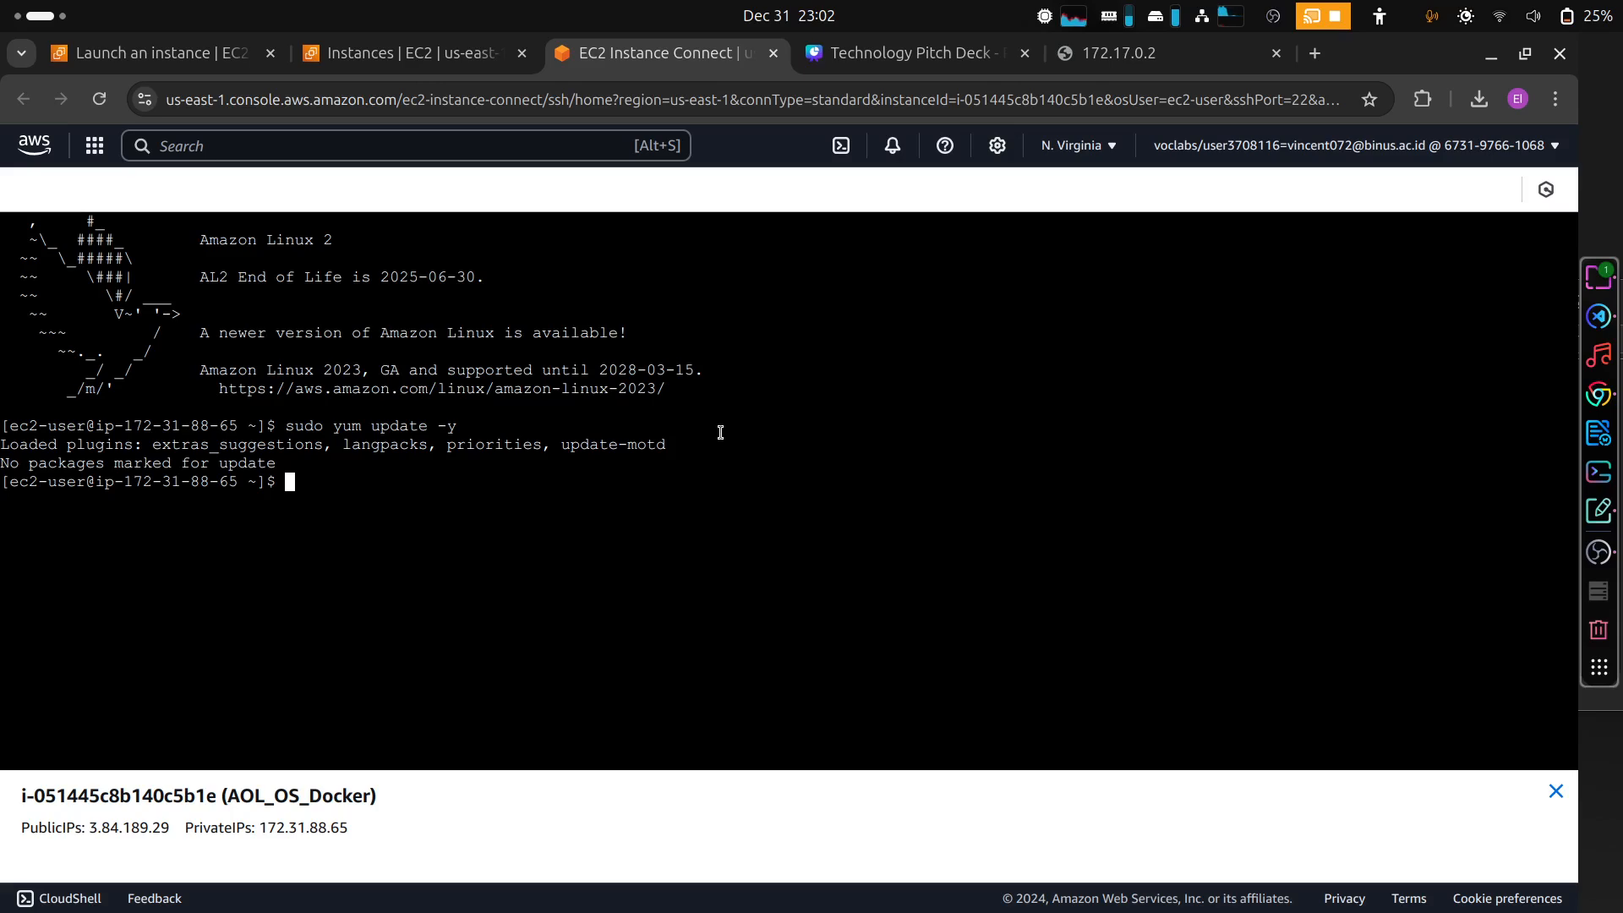
- Install Docker on the instance with sudo amazon-linux-extras install docker, and approve the installation with y
{"action": "type", "text": "sudo amazon-linux-extras"}
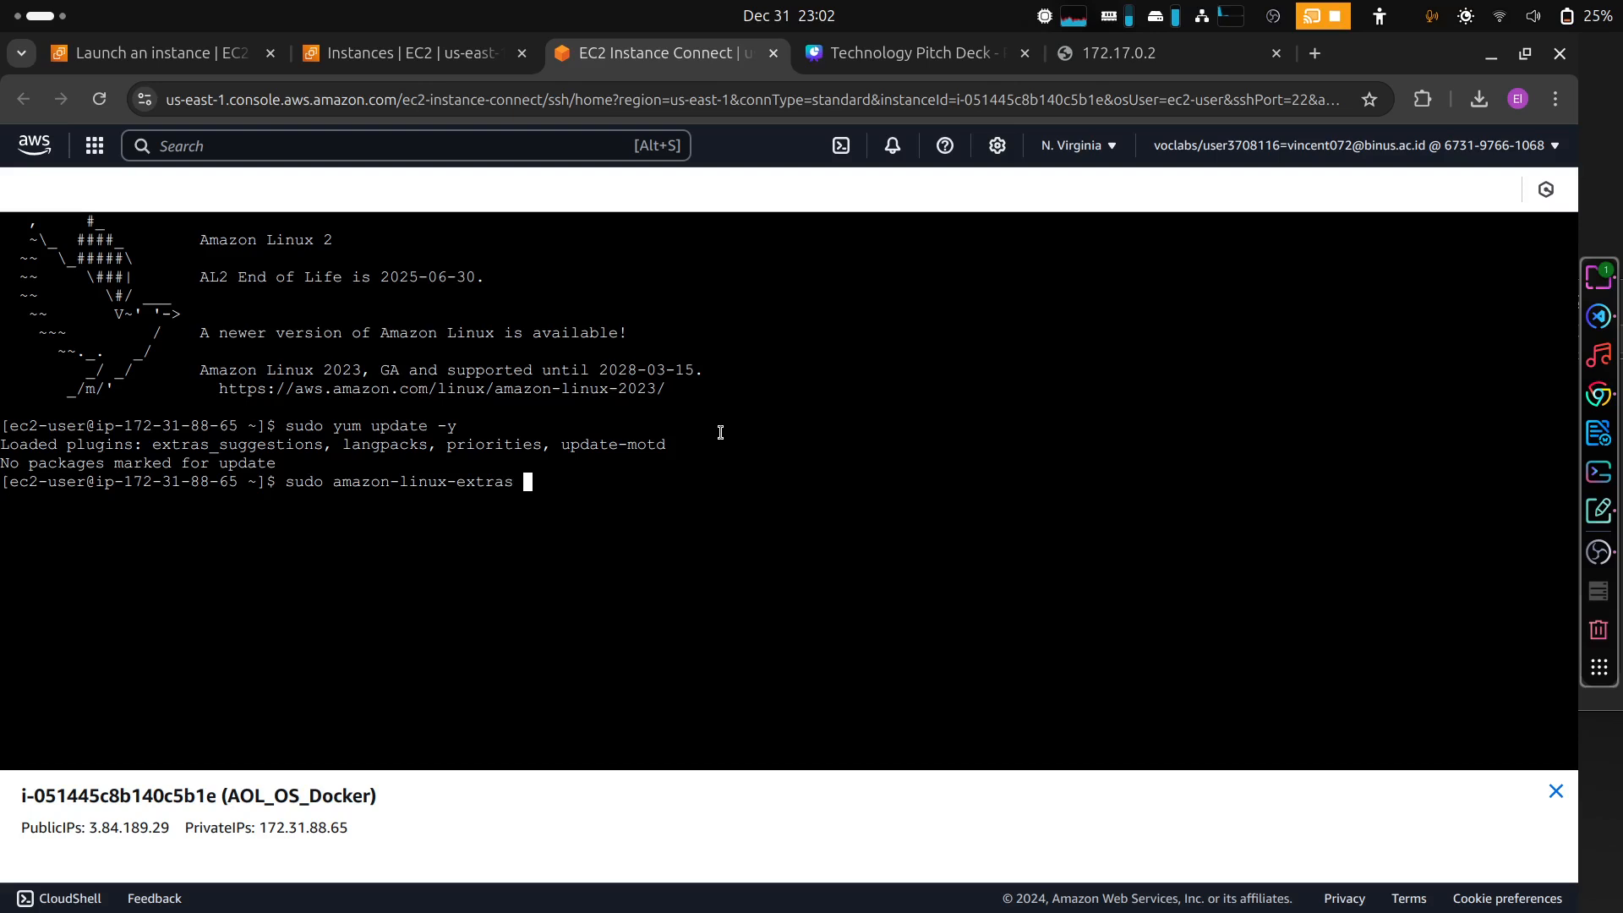
{"action": "type", "text": " install docker"}
{"action": "key", "text": "Return"}
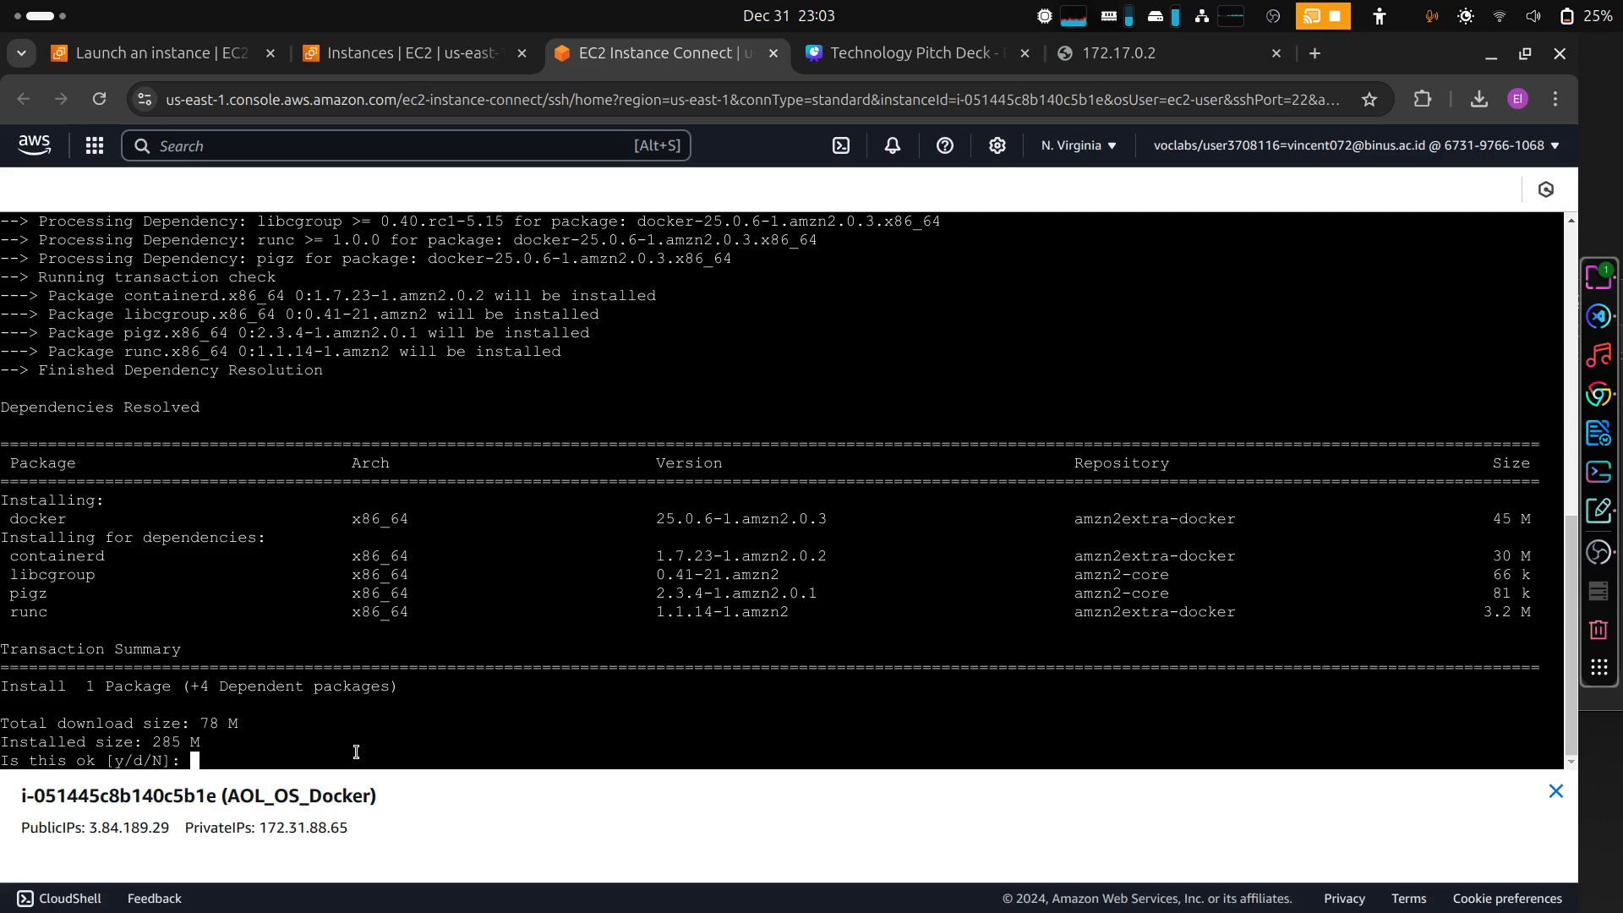
{"action": "type", "text": "y"}
{"action": "key", "text": "Return"}
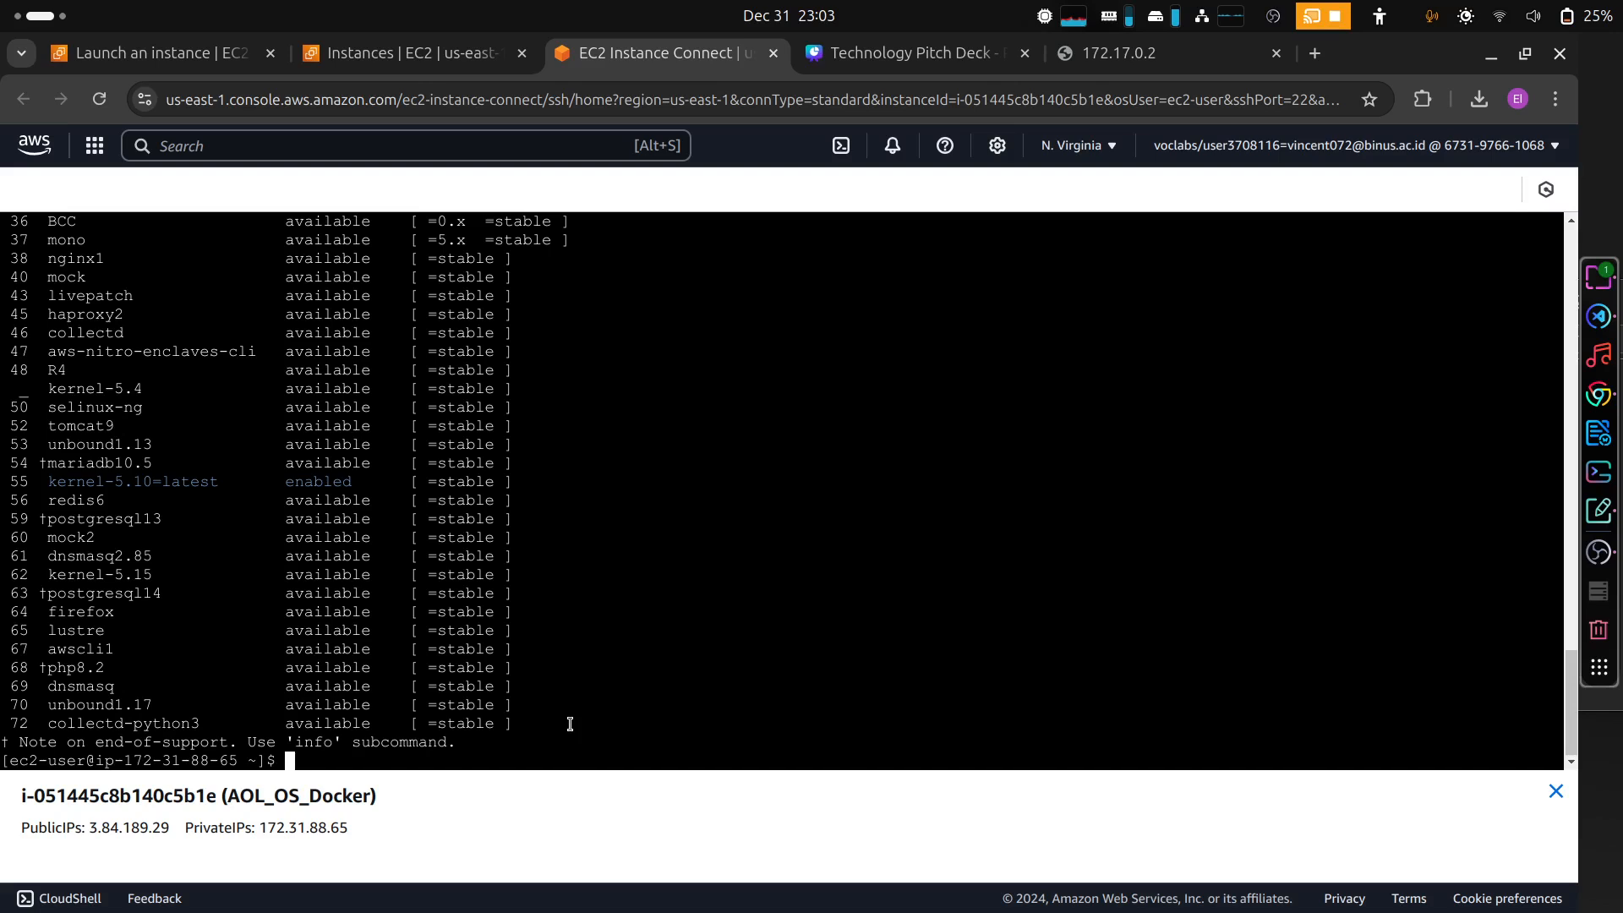
- Start the Docker service with sudo service docker start and add ec2-user to the docker group with usermod -a -G
{"action": "type", "text": "sudo service docker start"}
{"action": "key", "text": "Return"}
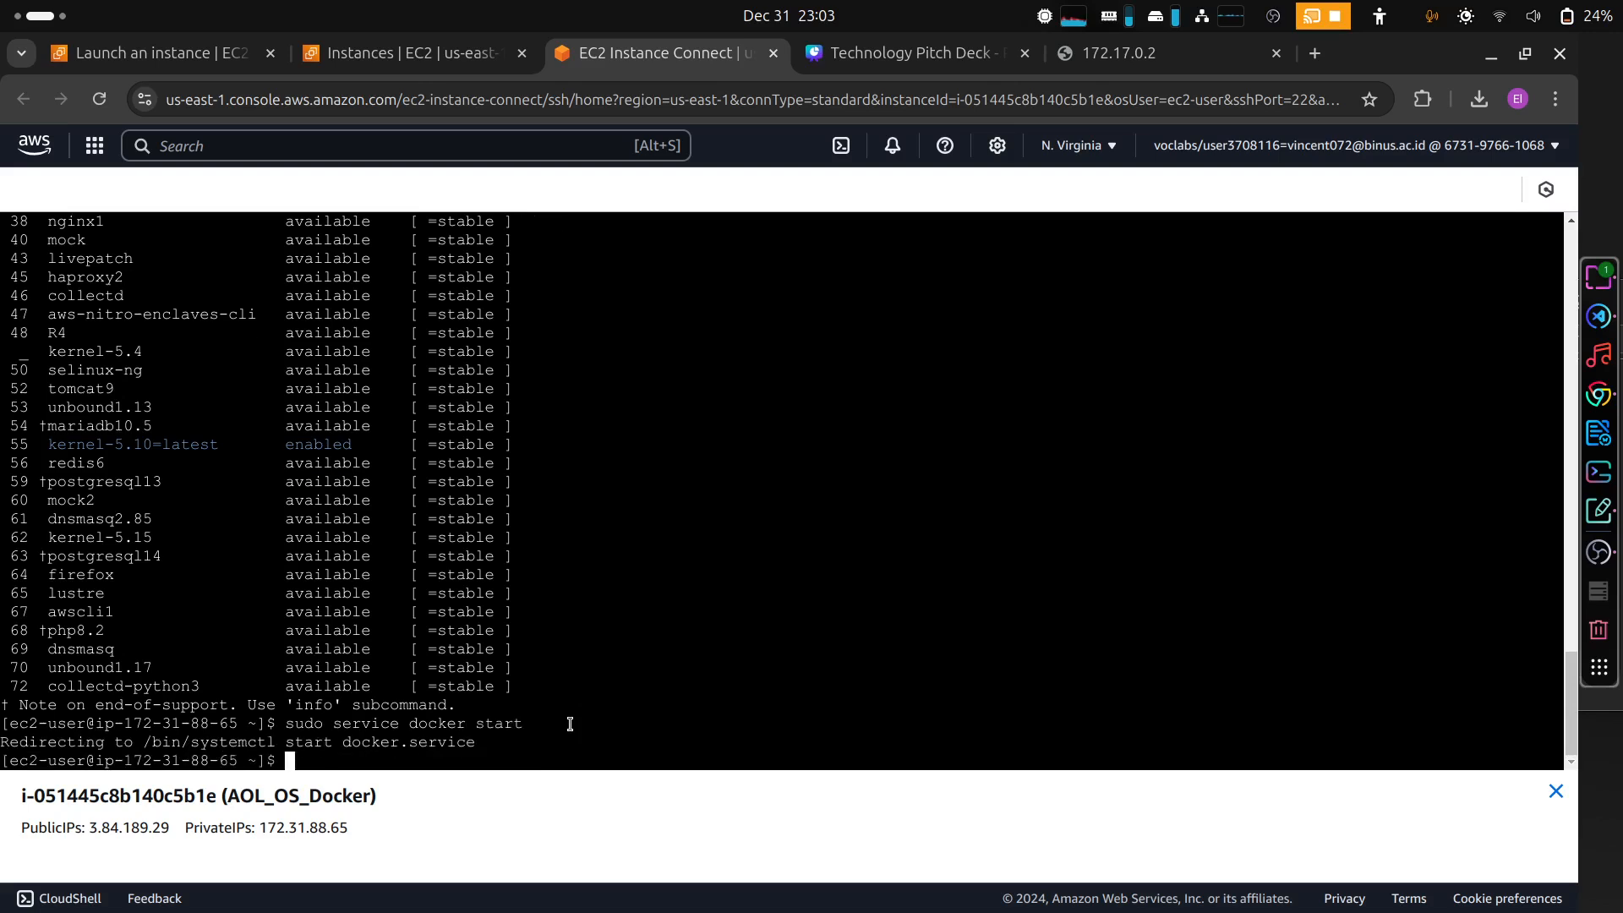
{"action": "type", "text": "sudo usermod -a -G docker ec2-user"}
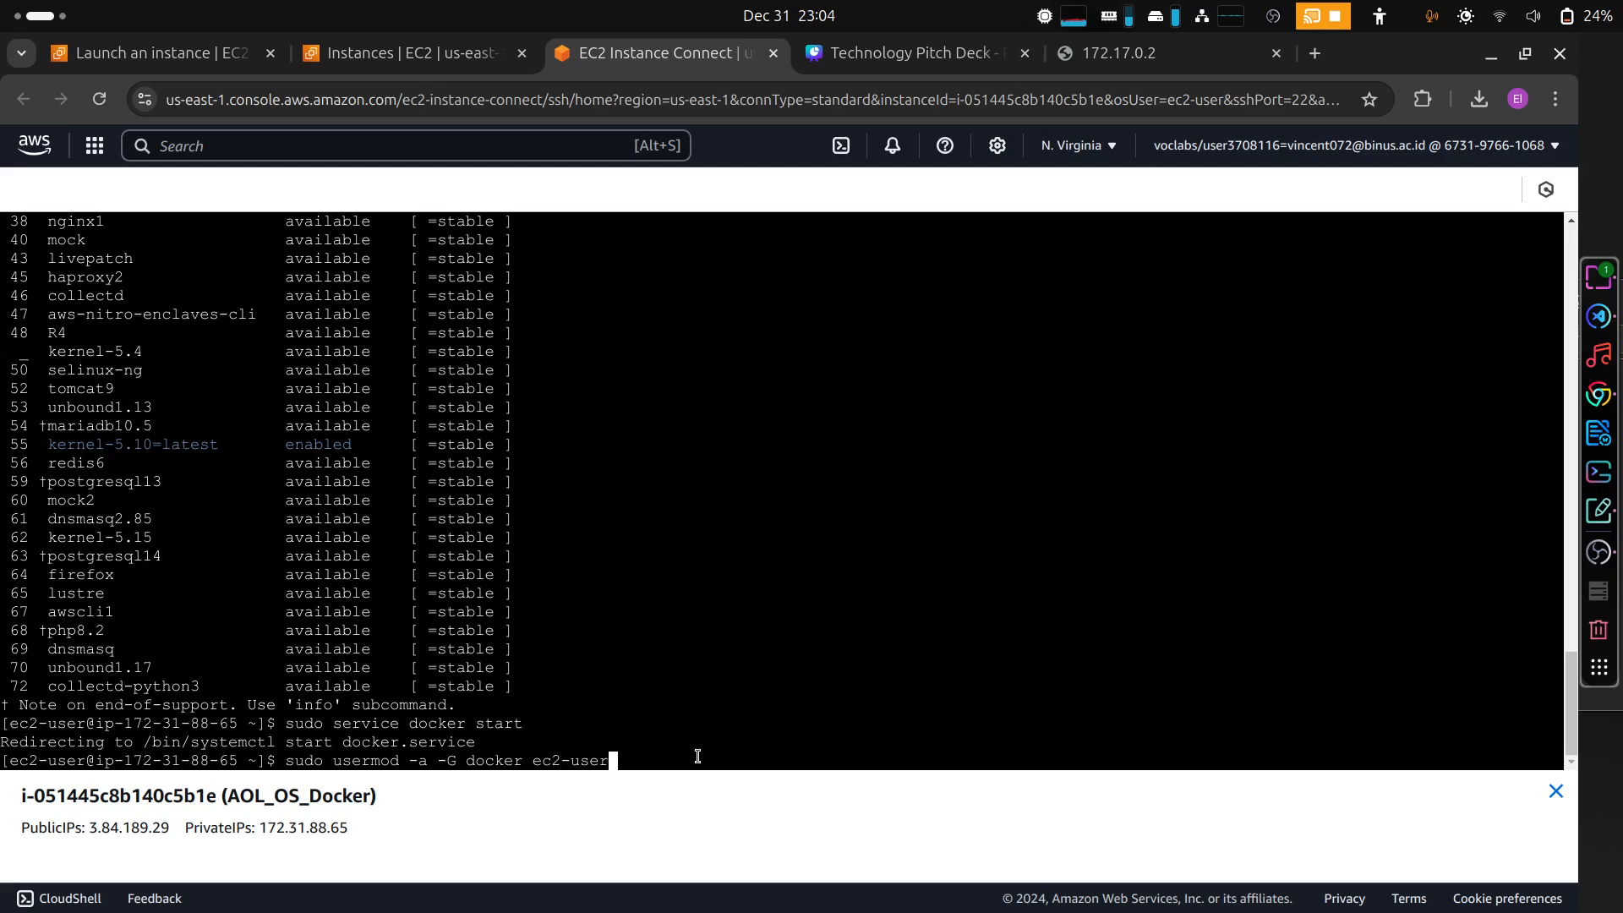
{"action": "key", "text": "Return"}
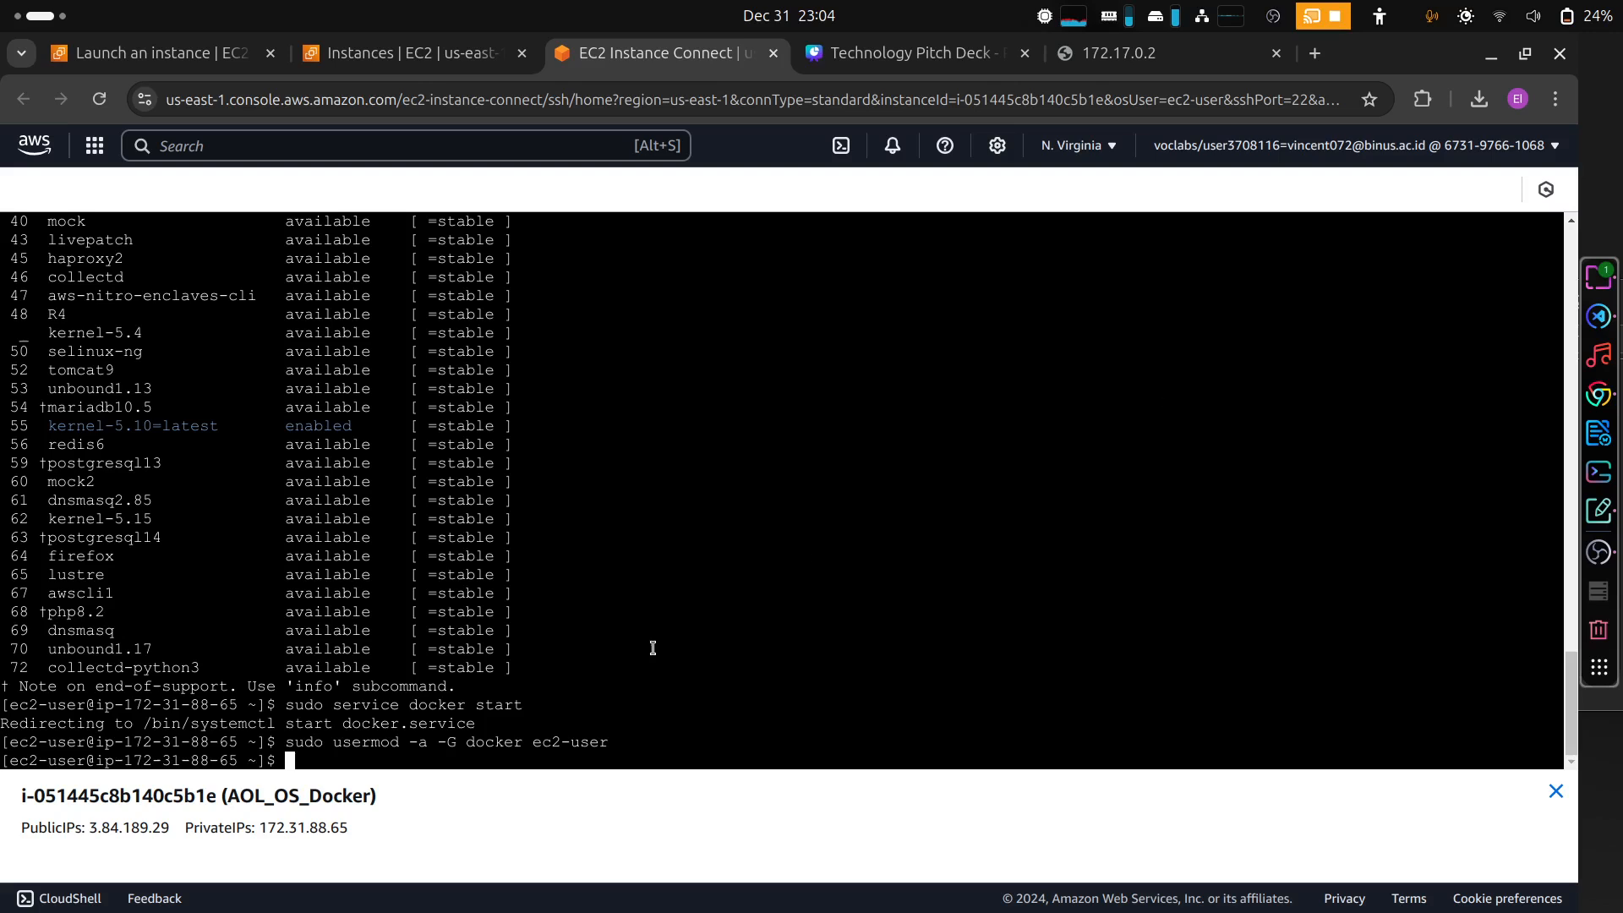
- Create a directory named downloads in the instance's home directory and list the directory contents
{"action": "type", "text": "mkdir downloads"}
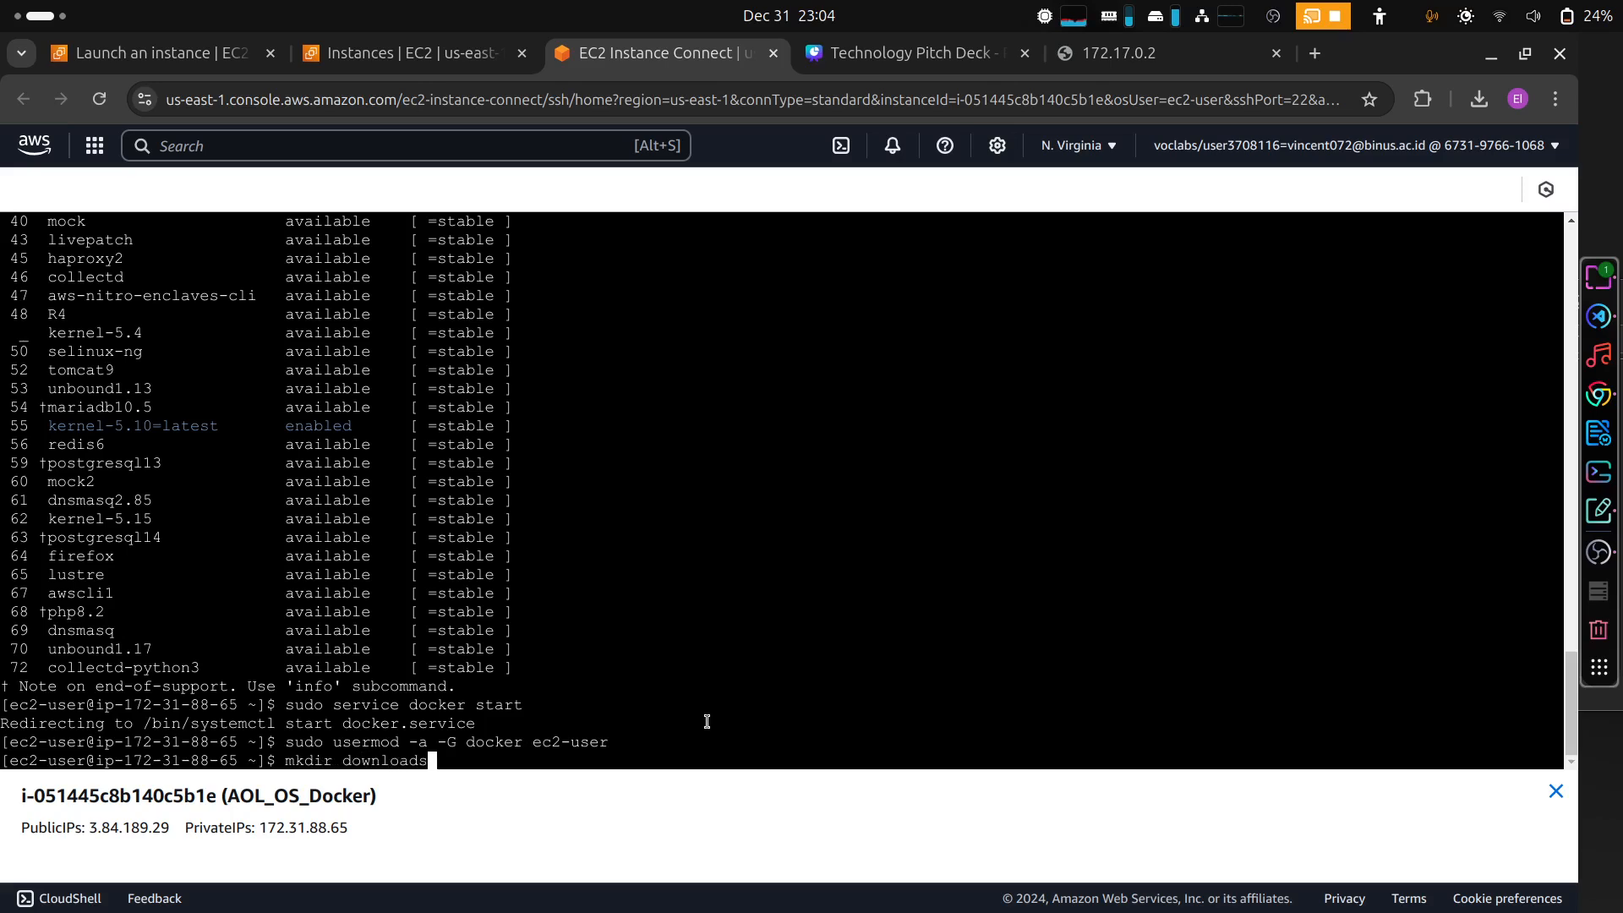
{"action": "key", "text": "Return"}
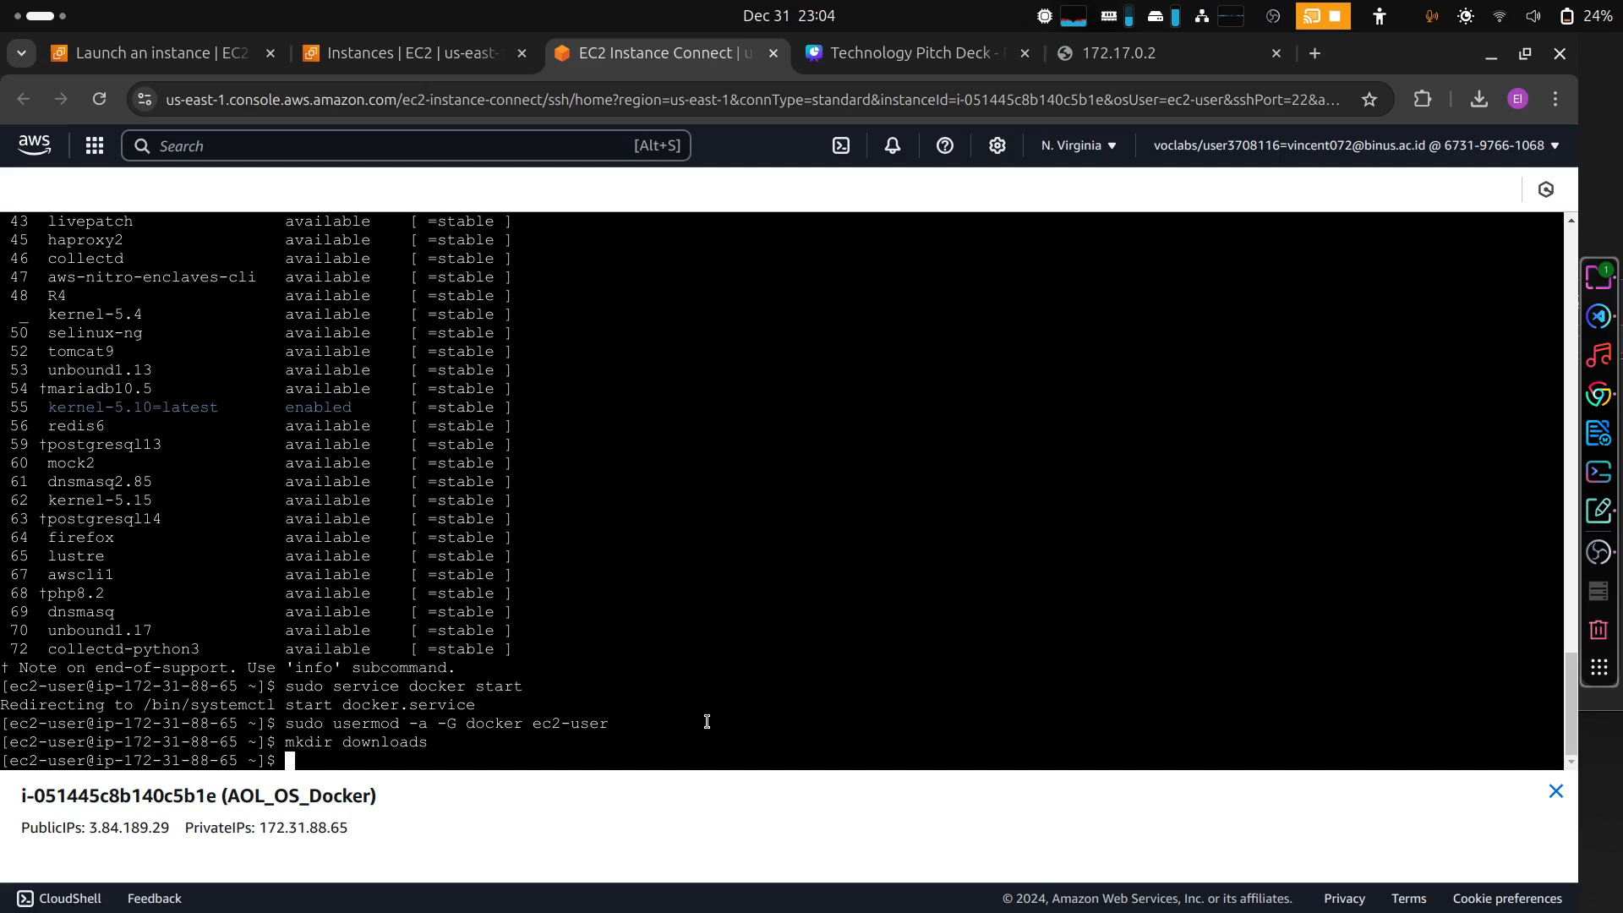
{"action": "type", "text": "ls"}
{"action": "key", "text": "Return"}
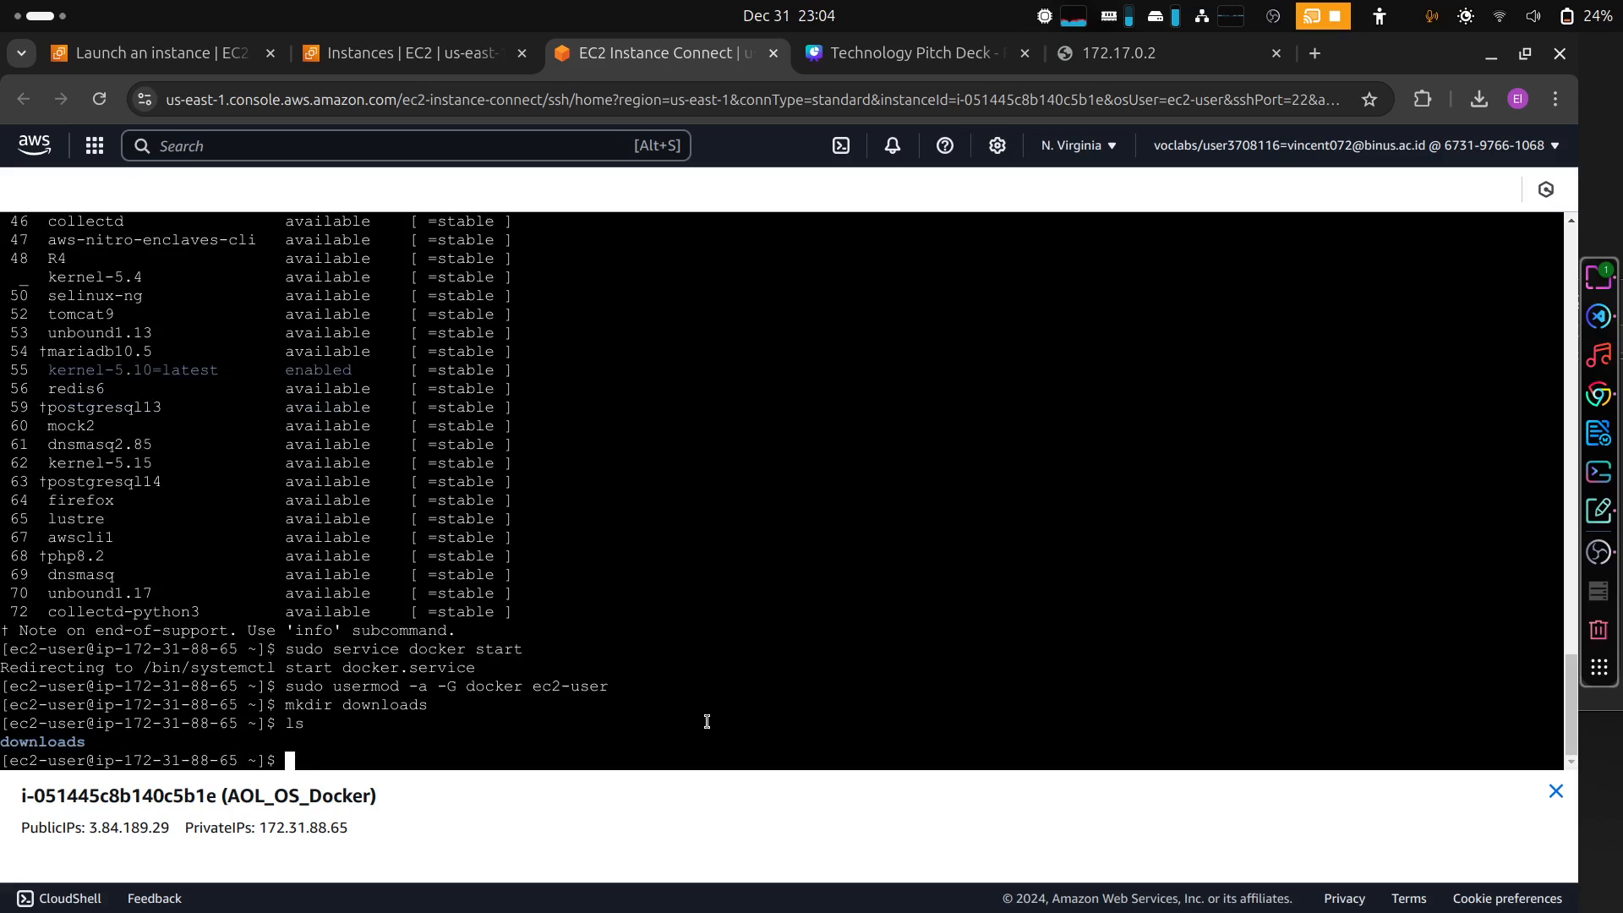
{"action": "type", "text": "cb do"}
{"action": "key", "text": "Tab"}
{"action": "key", "text": "Return"}
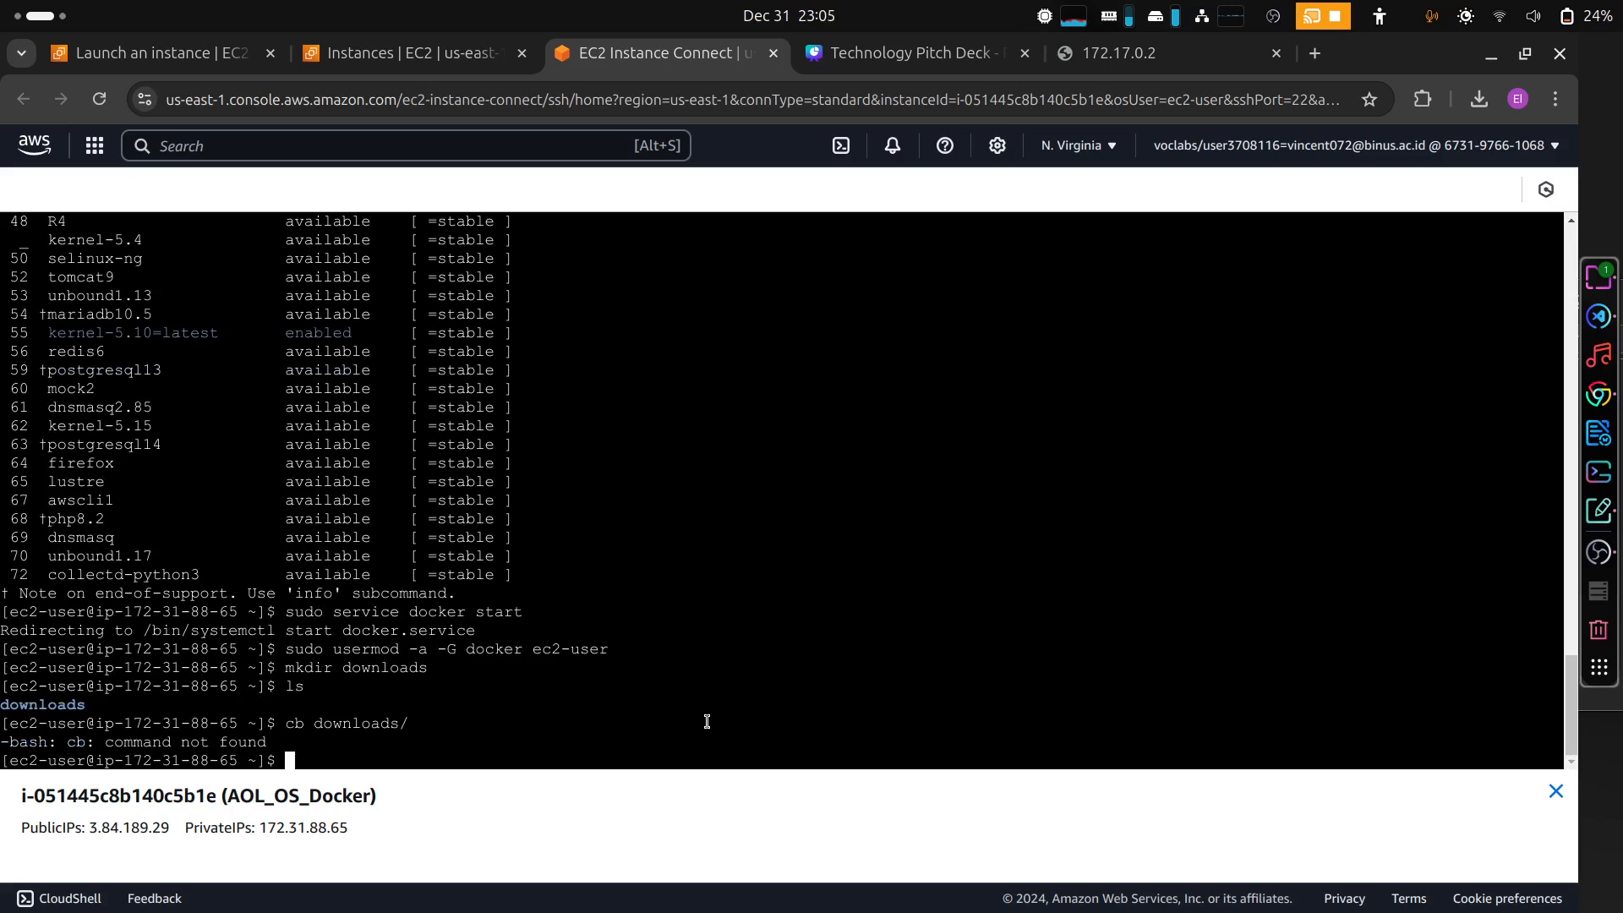
- Change the instance's working directory to downloads/
{"action": "type", "text": "cd down"}
{"action": "key", "text": "Tab"}
{"action": "key", "text": "Return"}
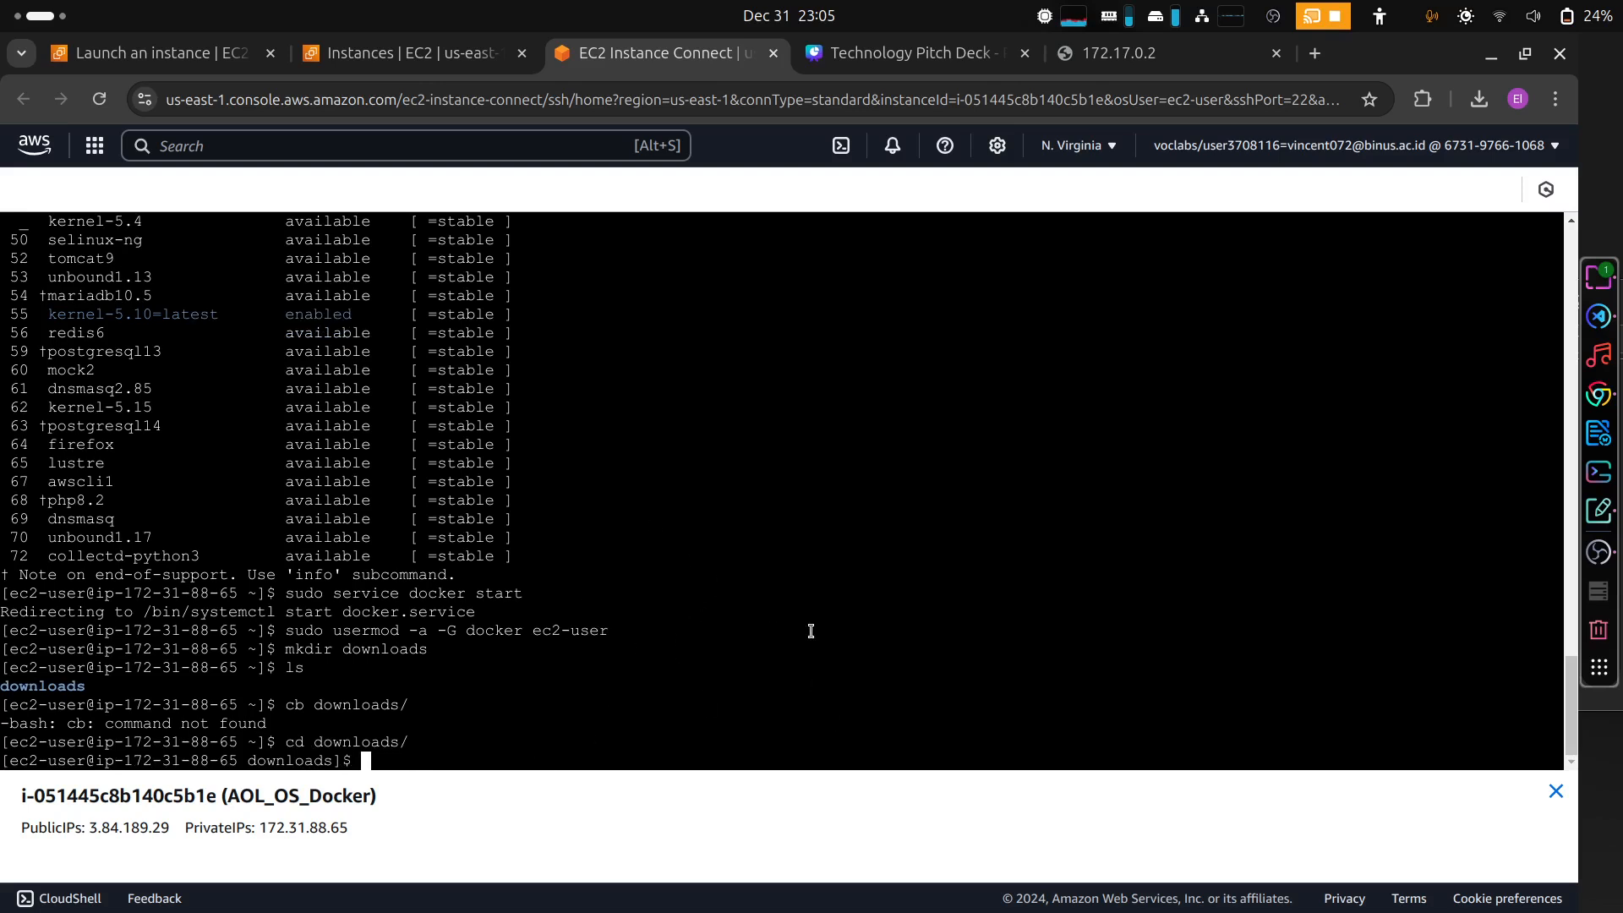
- Switch to Visual Studio Code and stop the running my-docker-app container in the terminal
{"action": "left_click", "coordinate": [1599, 317]}
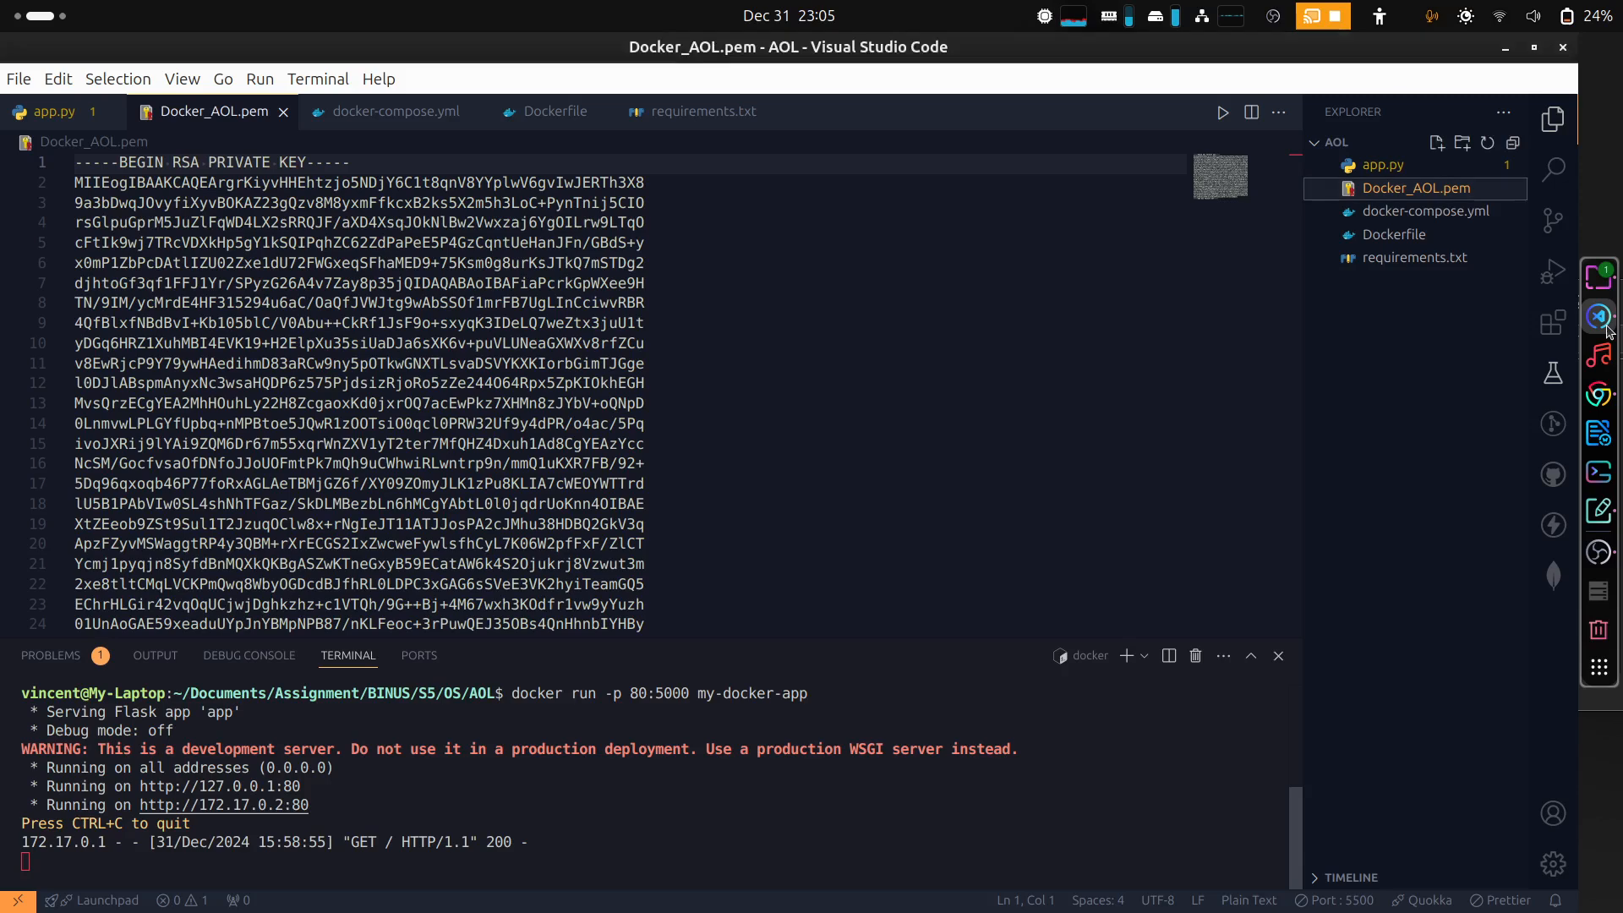
{"action": "left_click", "coordinate": [599, 837]}
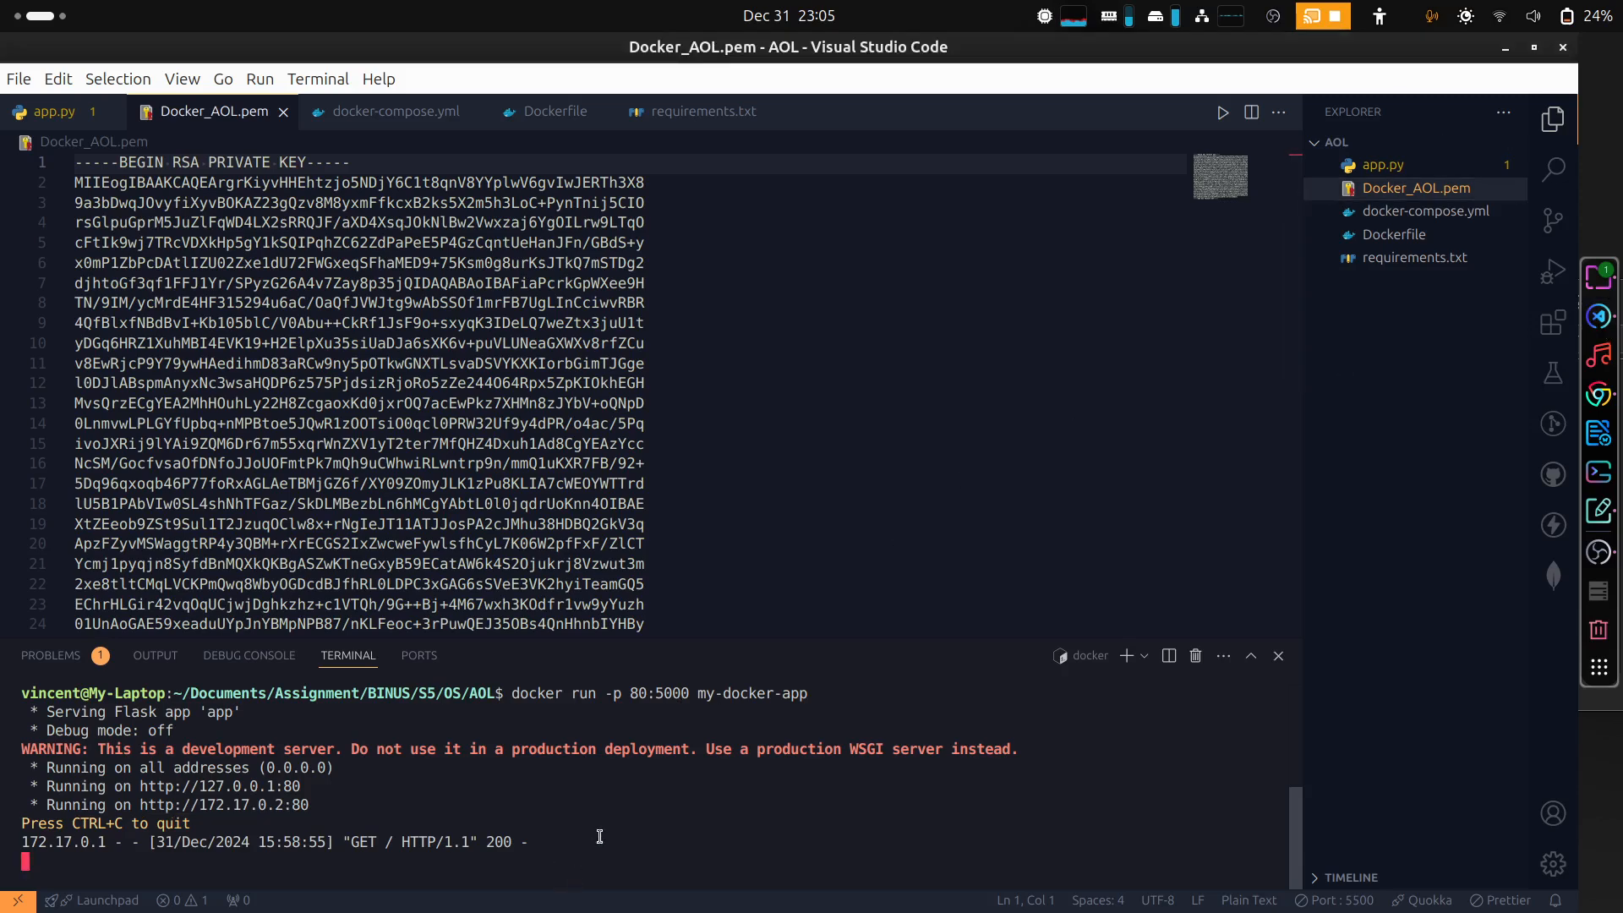
{"action": "key", "text": "ctrl+c"}
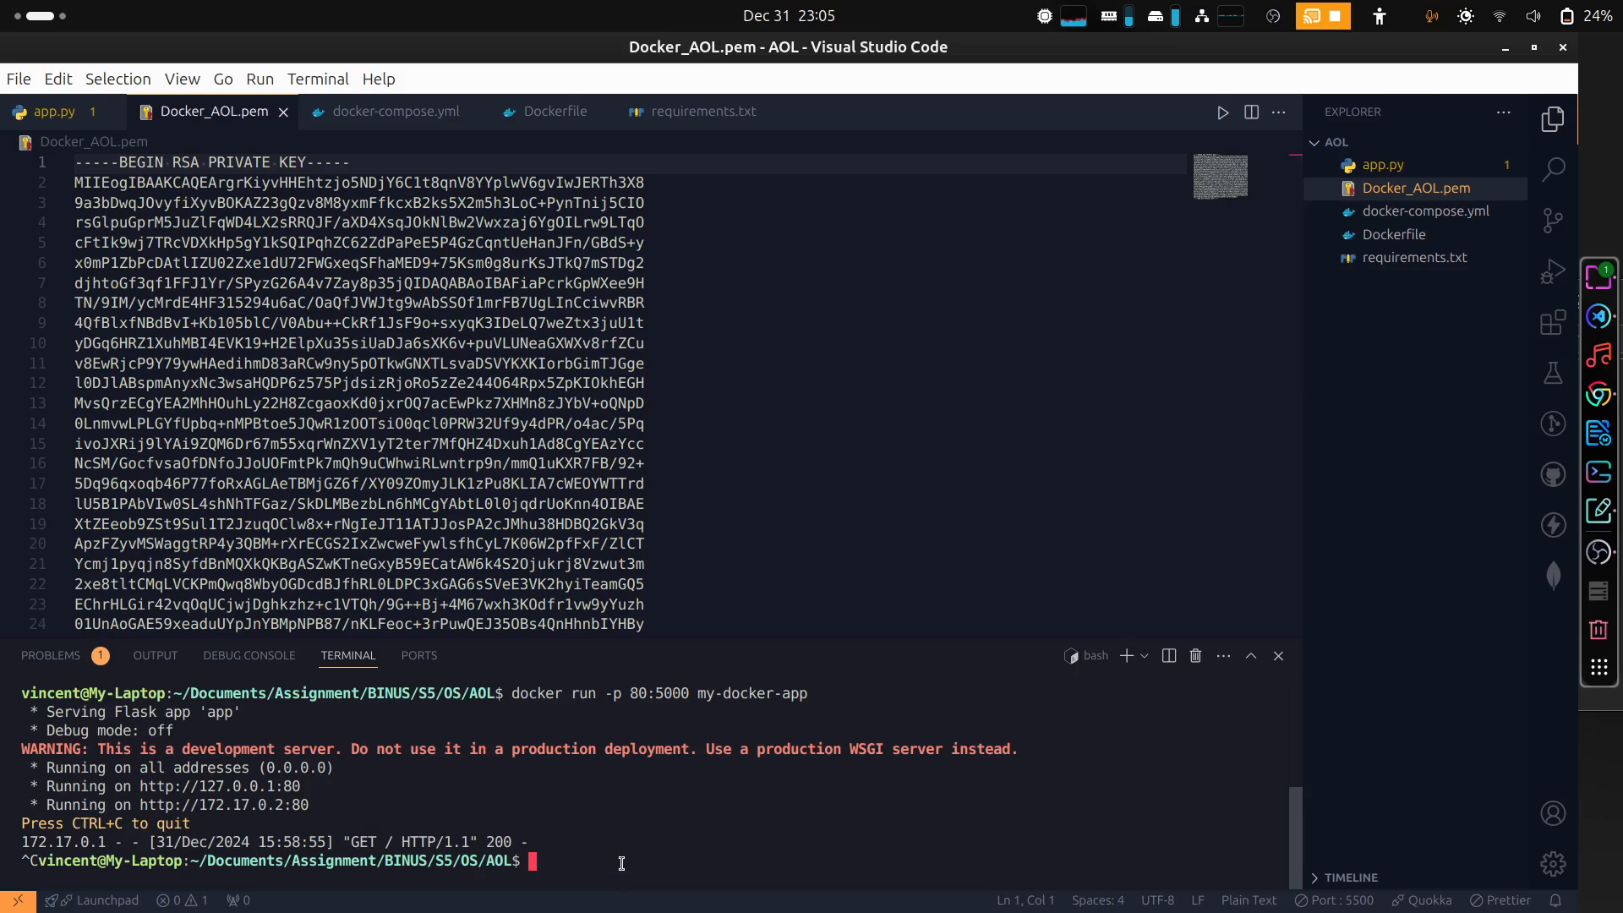
- Restrict the Docker_AOL.pem key file's permissions with chmod 600
{"action": "type", "text": "cmo"}
{"action": "key", "text": "BackSpace"}
{"action": "key", "text": "BackSpace"}
{"action": "type", "text": "hmod 600"}
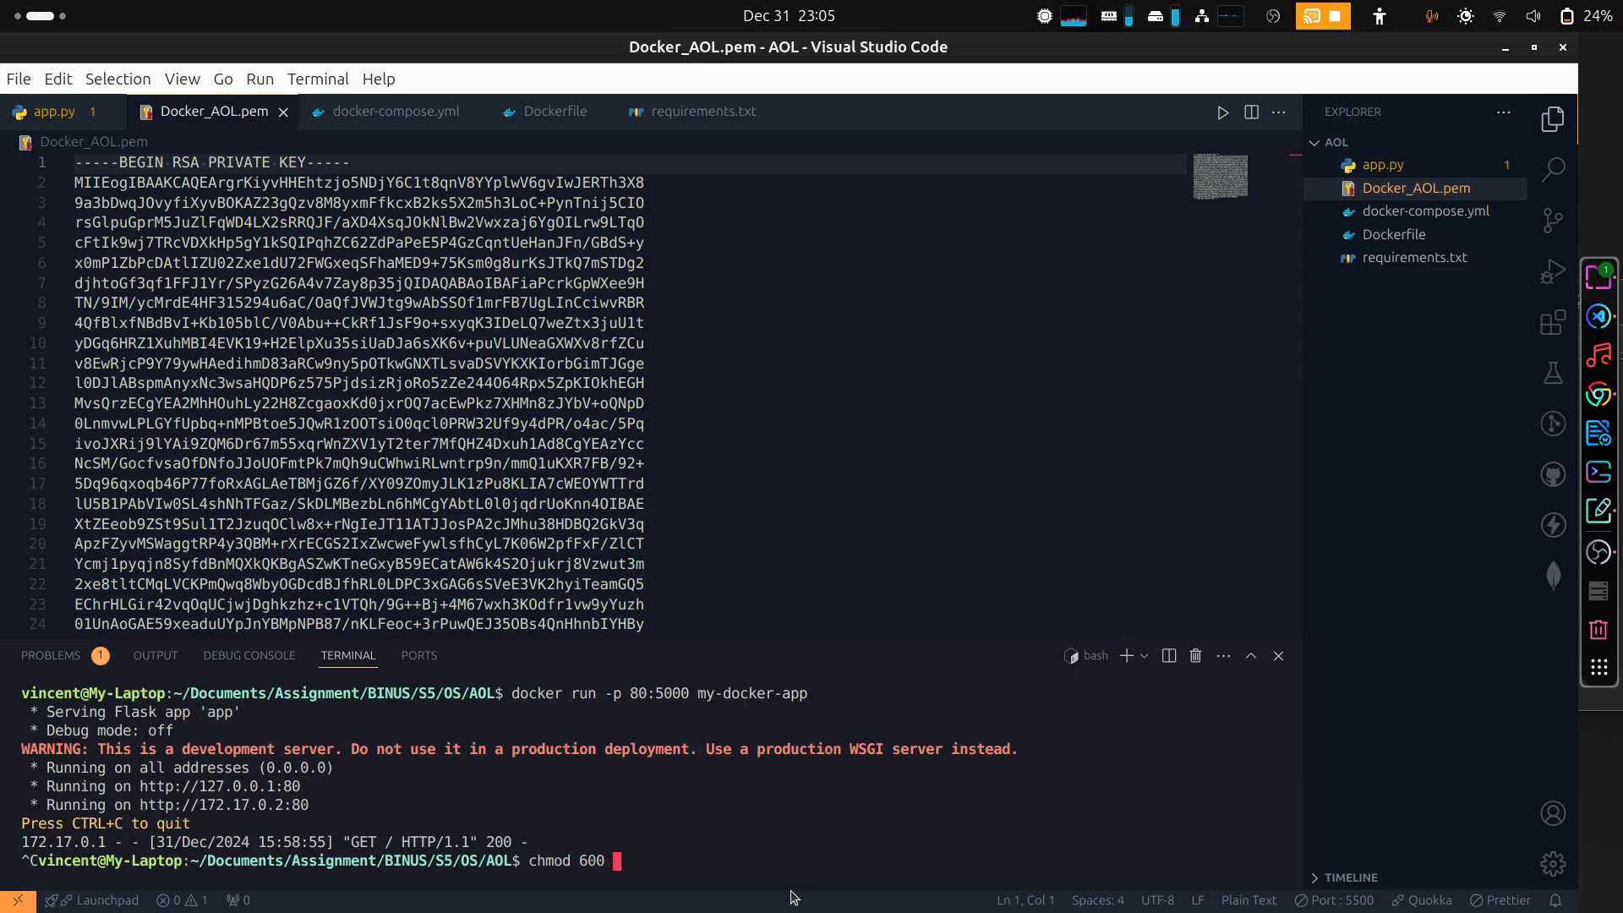
{"action": "type", "text": "Docker_"}
{"action": "key", "text": "Tab"}
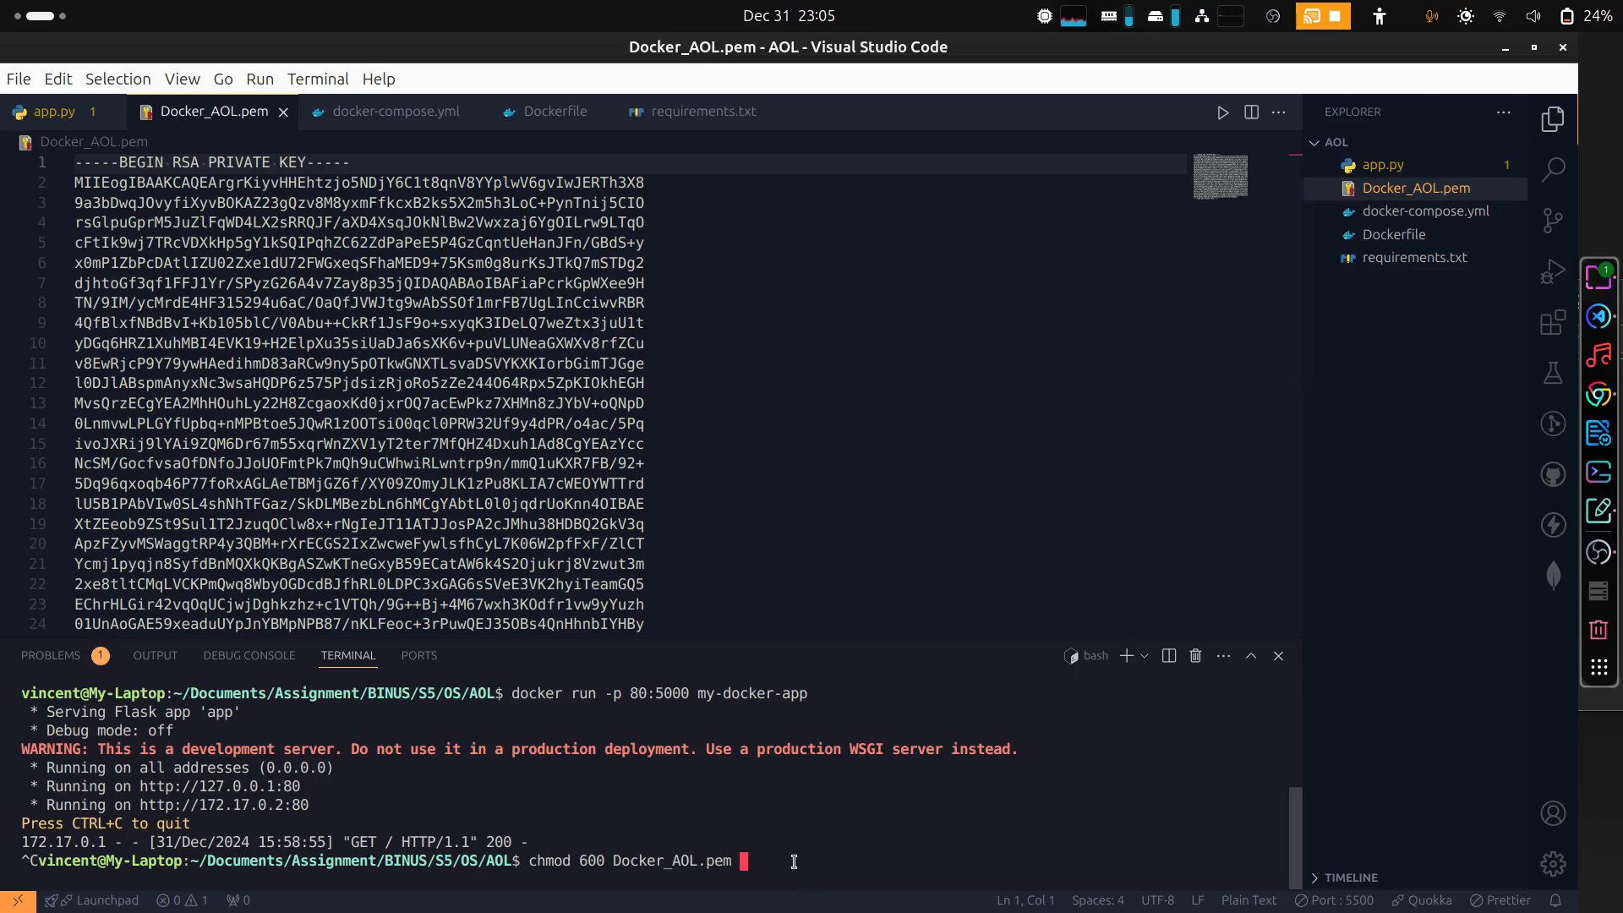
{"action": "key", "text": "Return"}
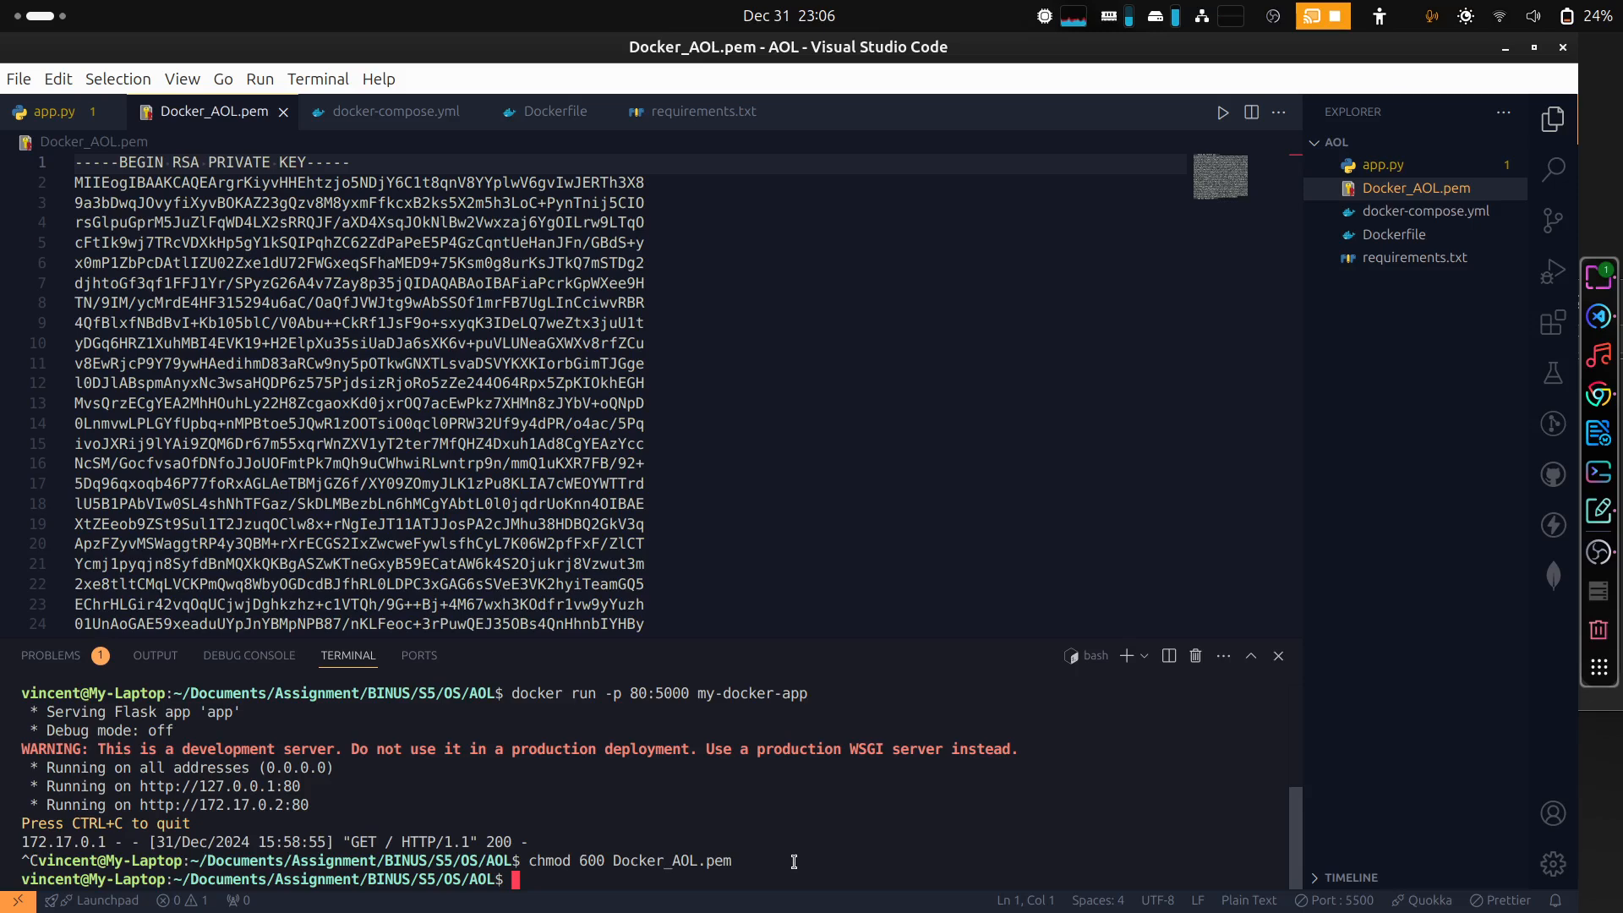
- Enter an scp command using identity file Docker_AOL.pem for Dockerfile, app.py and requirements.txt, with ec2-user@ as the start of the destination
{"action": "type", "text": "scp -i Docker_AOL"}
{"action": "key", "text": "Tab"}
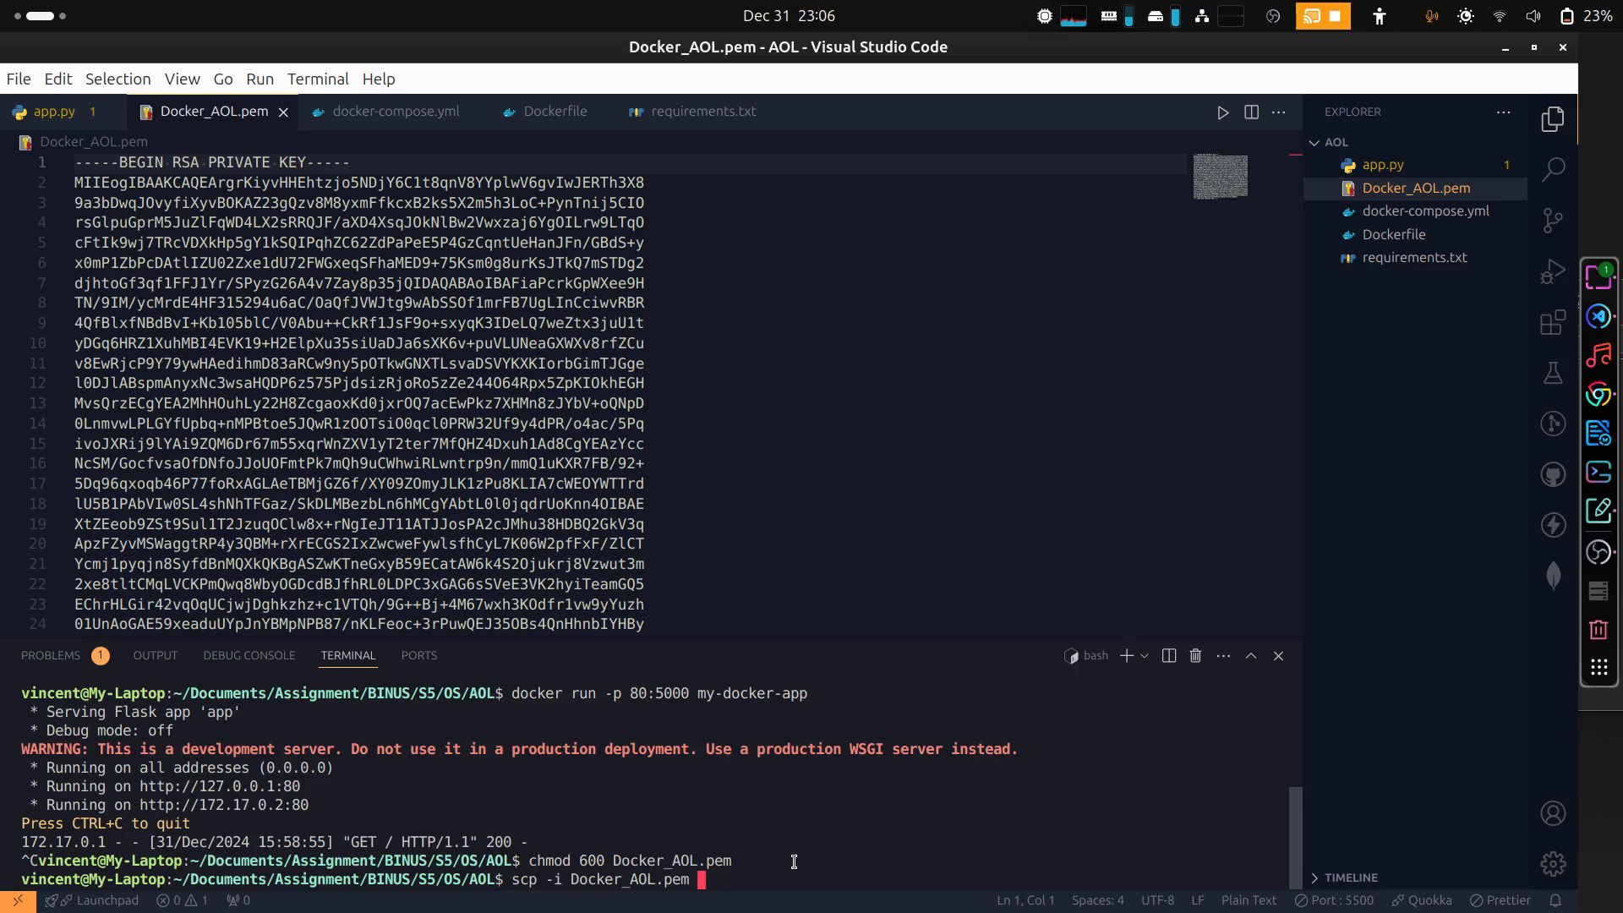
{"action": "type", "text": "Docker"}
{"action": "key", "text": "Tab"}
{"action": "key", "text": "Tab"}
{"action": "type", "text": "F"}
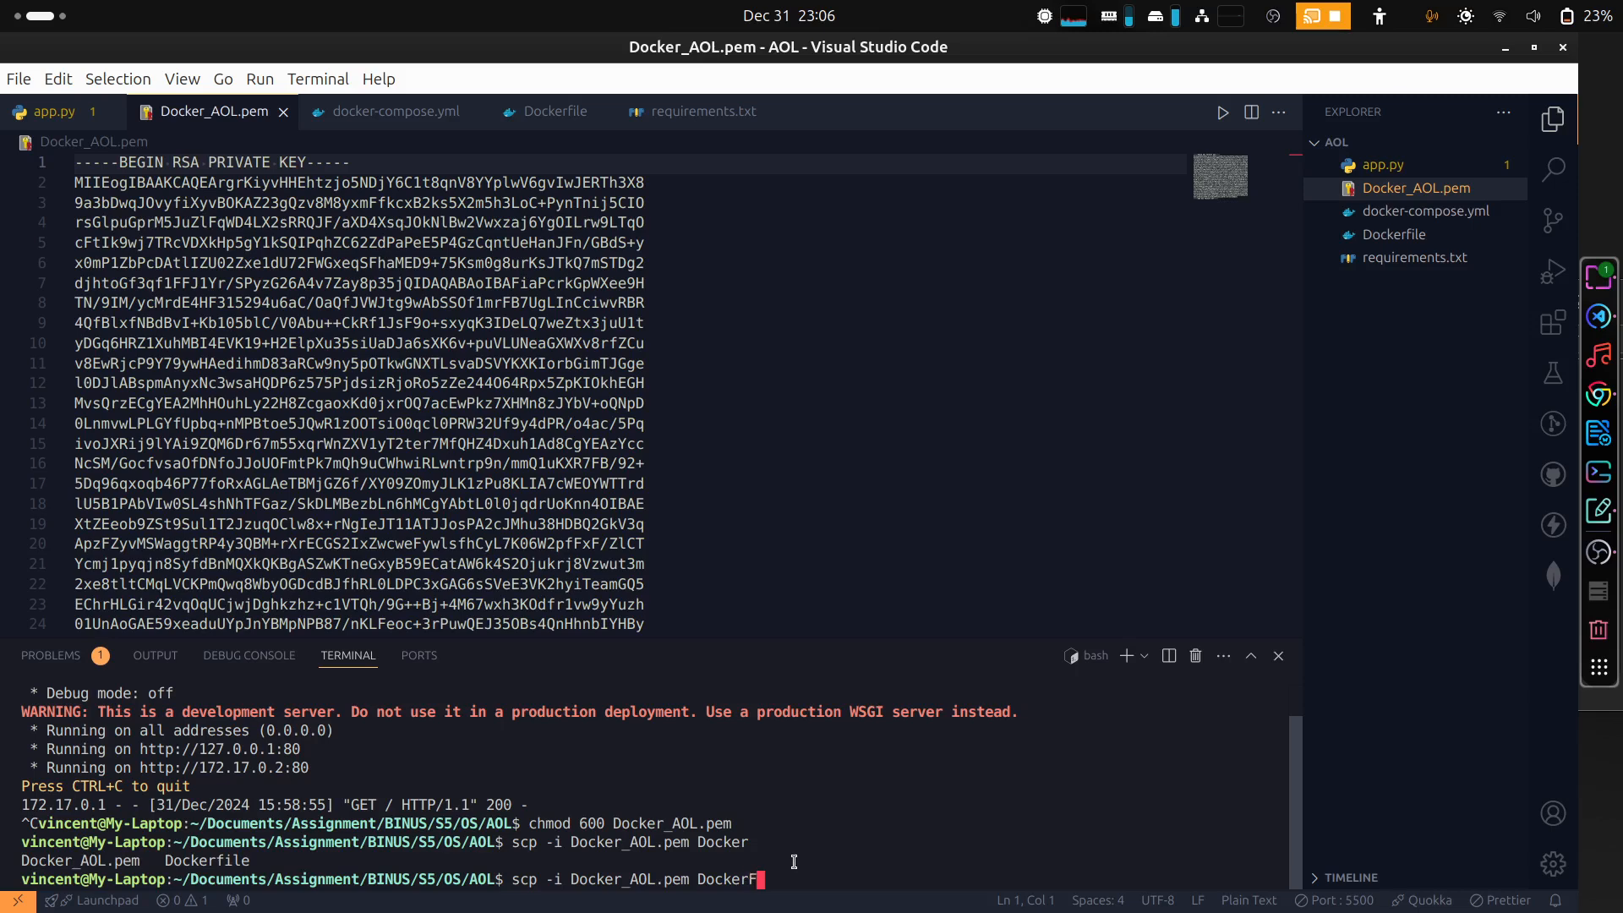
{"action": "key", "text": "BackSpace"}
{"action": "type", "text": "fi"}
{"action": "key", "text": "Tab"}
{"action": "type", "text": "app.py require"}
{"action": "key", "text": "Tab"}
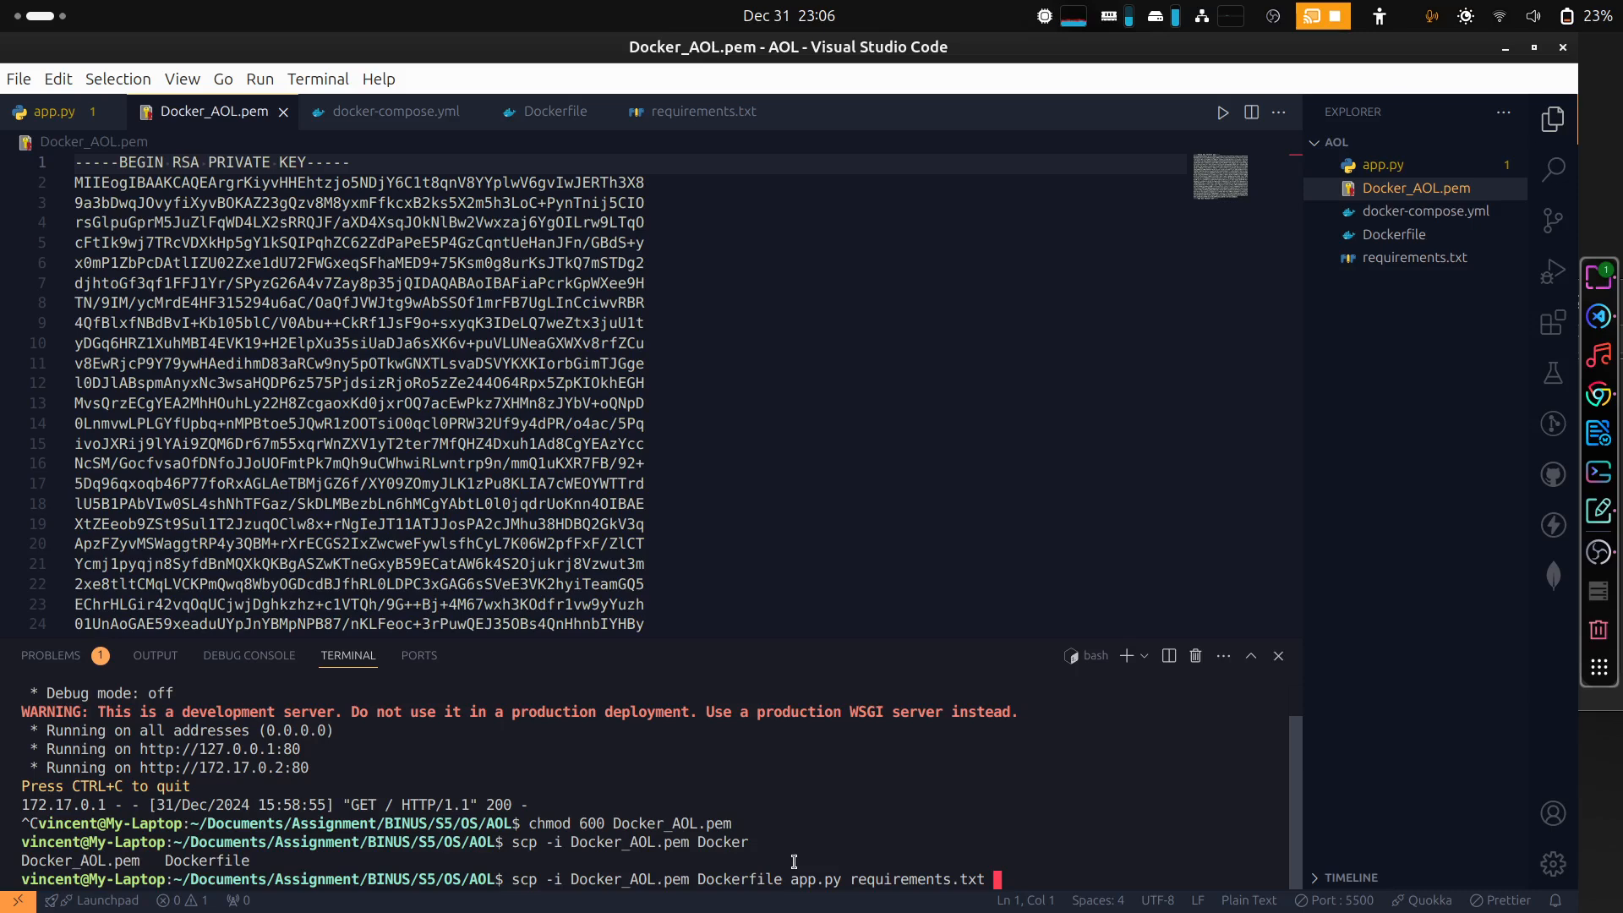
{"action": "type", "text": "ec2-user@"}
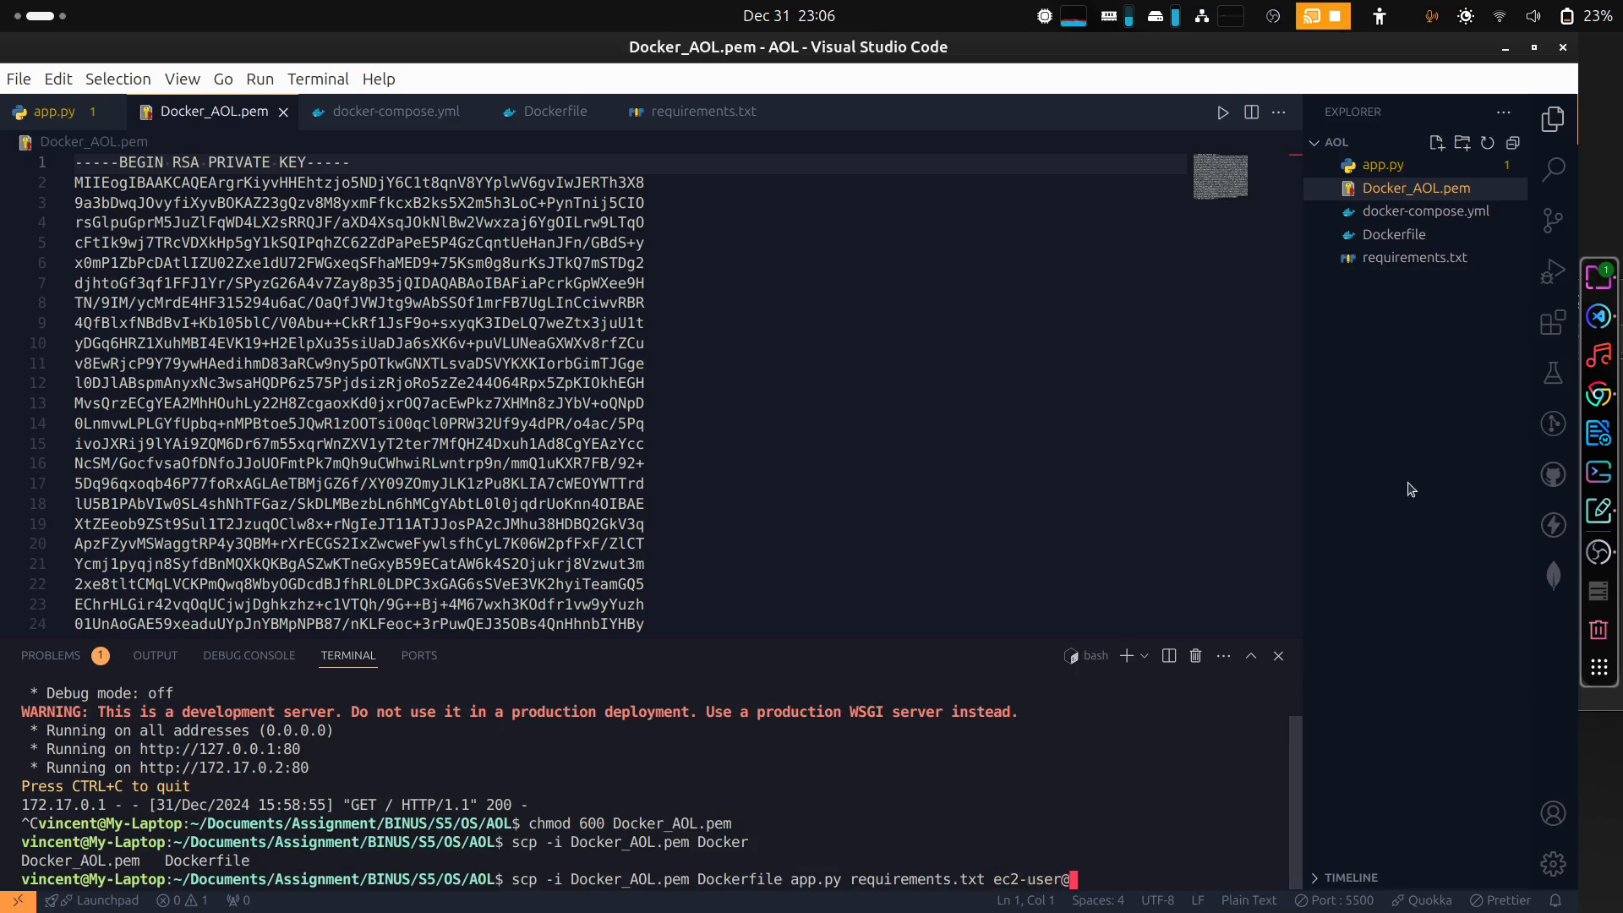
- Copy the instance's public IP 3.84.189.29 from Chrome into the scp destination in Visual Studio Code, followed by a colon
{"action": "left_click", "coordinate": [1599, 393]}
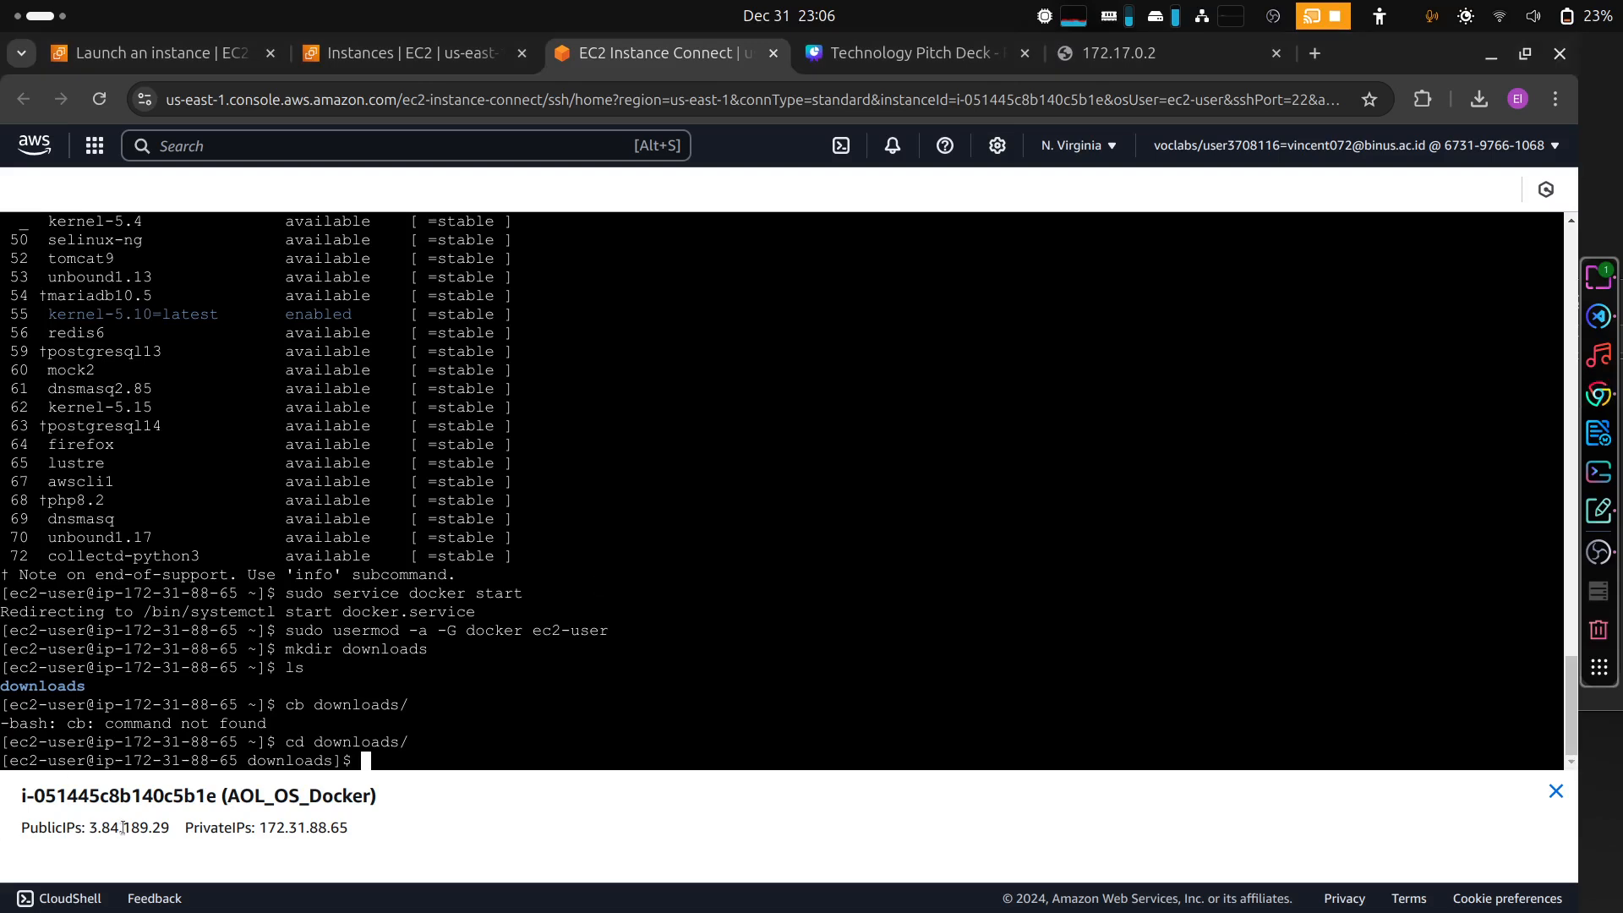
{"action": "left_click_drag", "start_coordinate": [90, 832], "coordinate": [168, 830]}
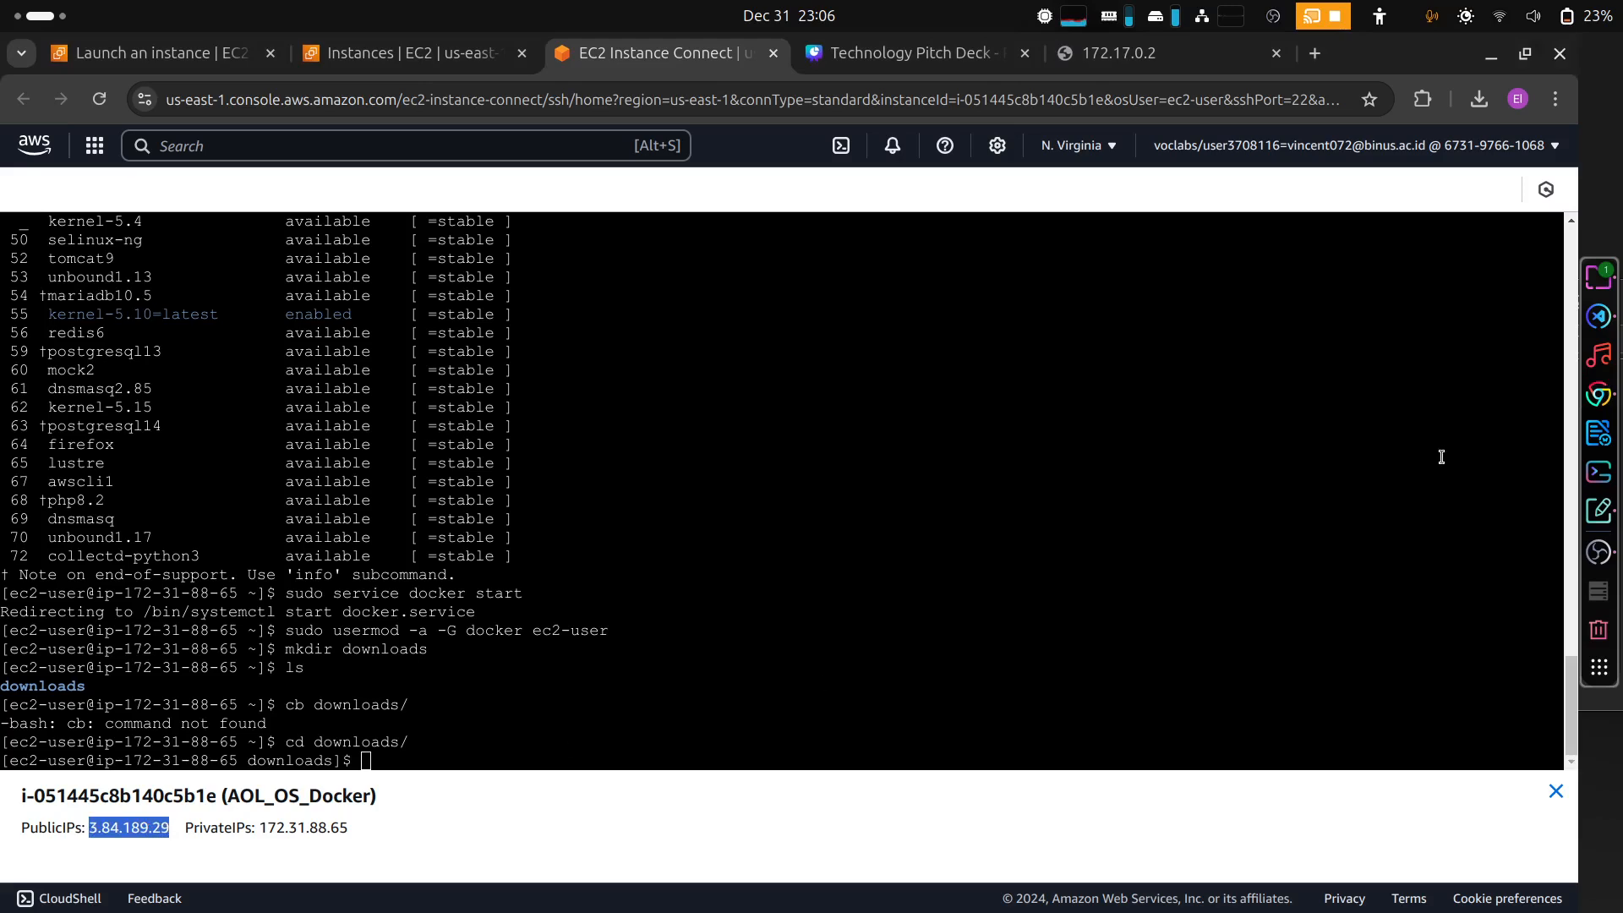
{"action": "left_click", "coordinate": [1597, 318]}
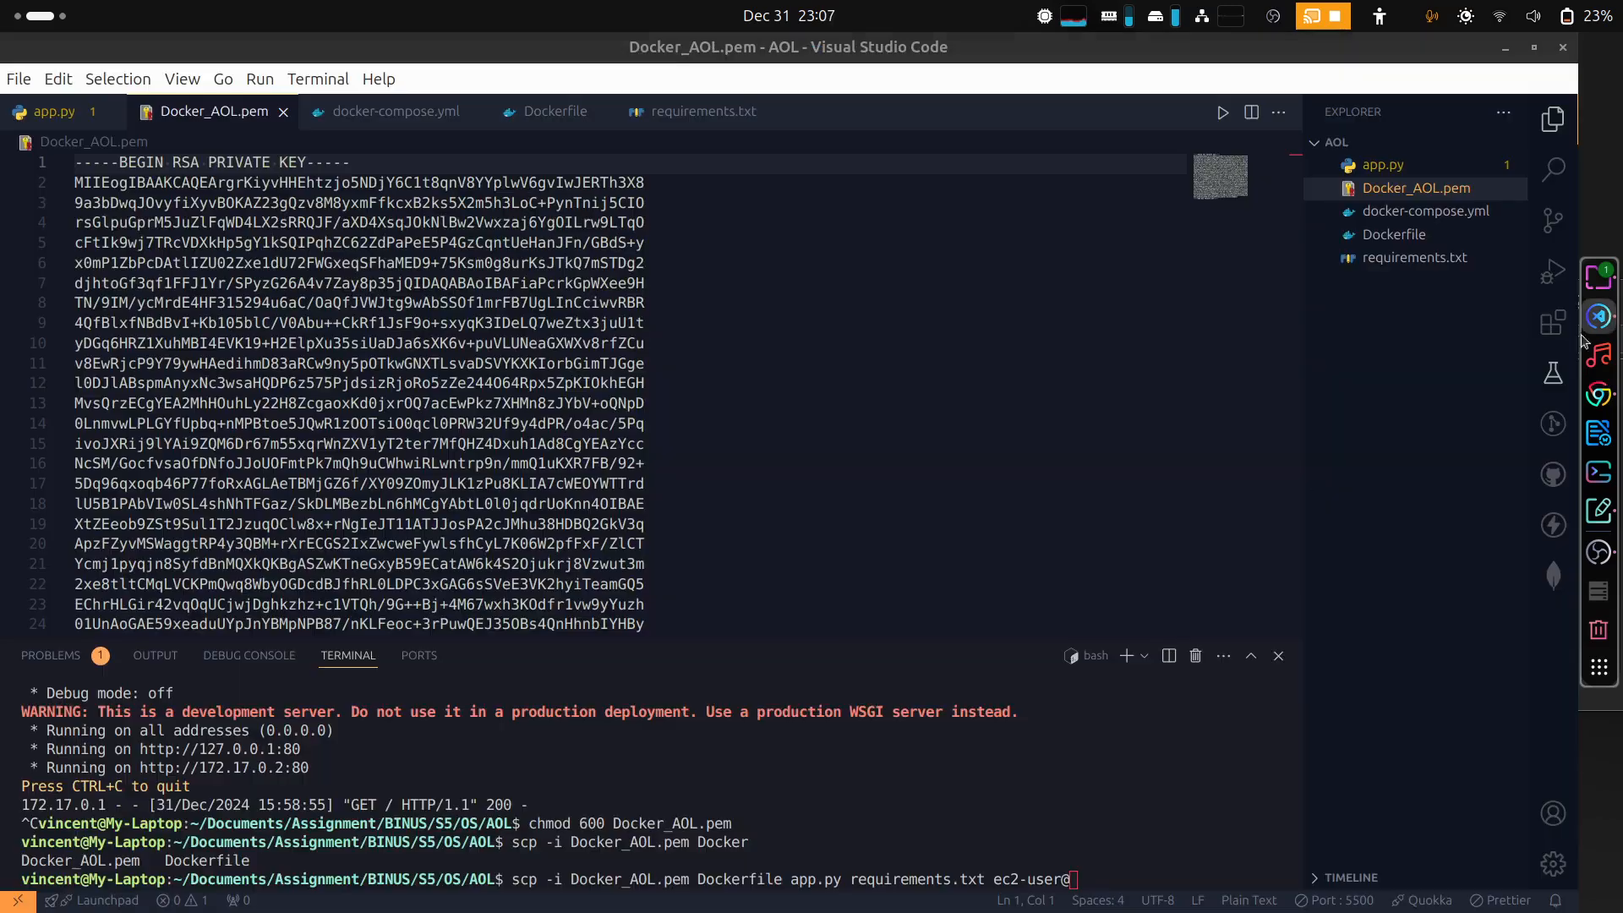
{"action": "right_click", "coordinate": [1091, 844]}
{"action": "left_click", "coordinate": [1173, 622]}
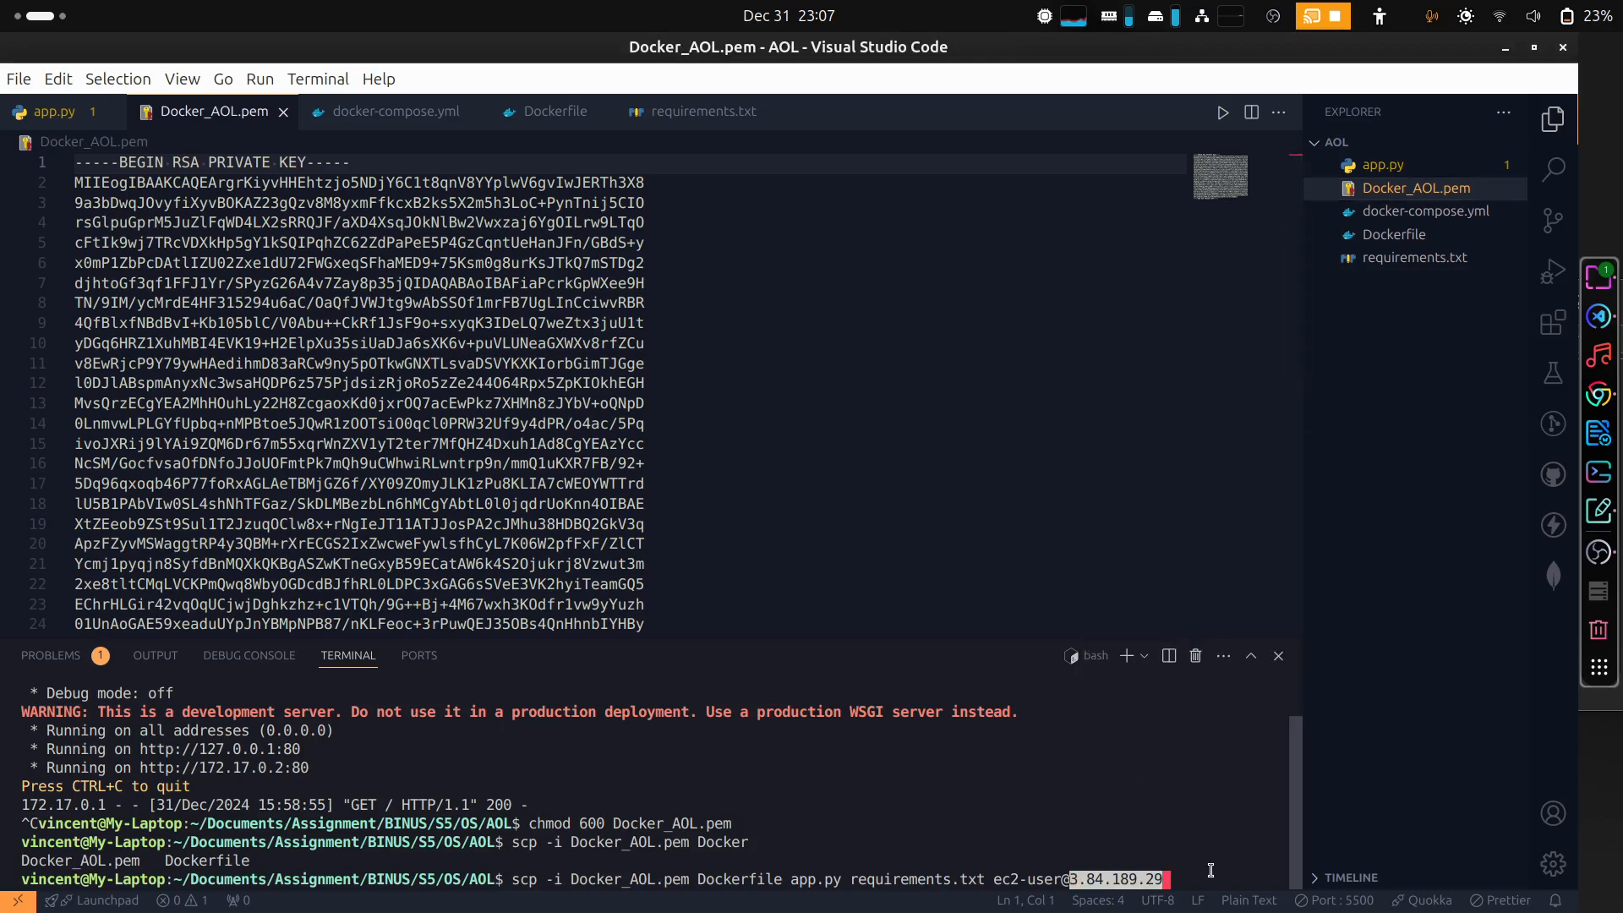
{"action": "type", "text": ":"}
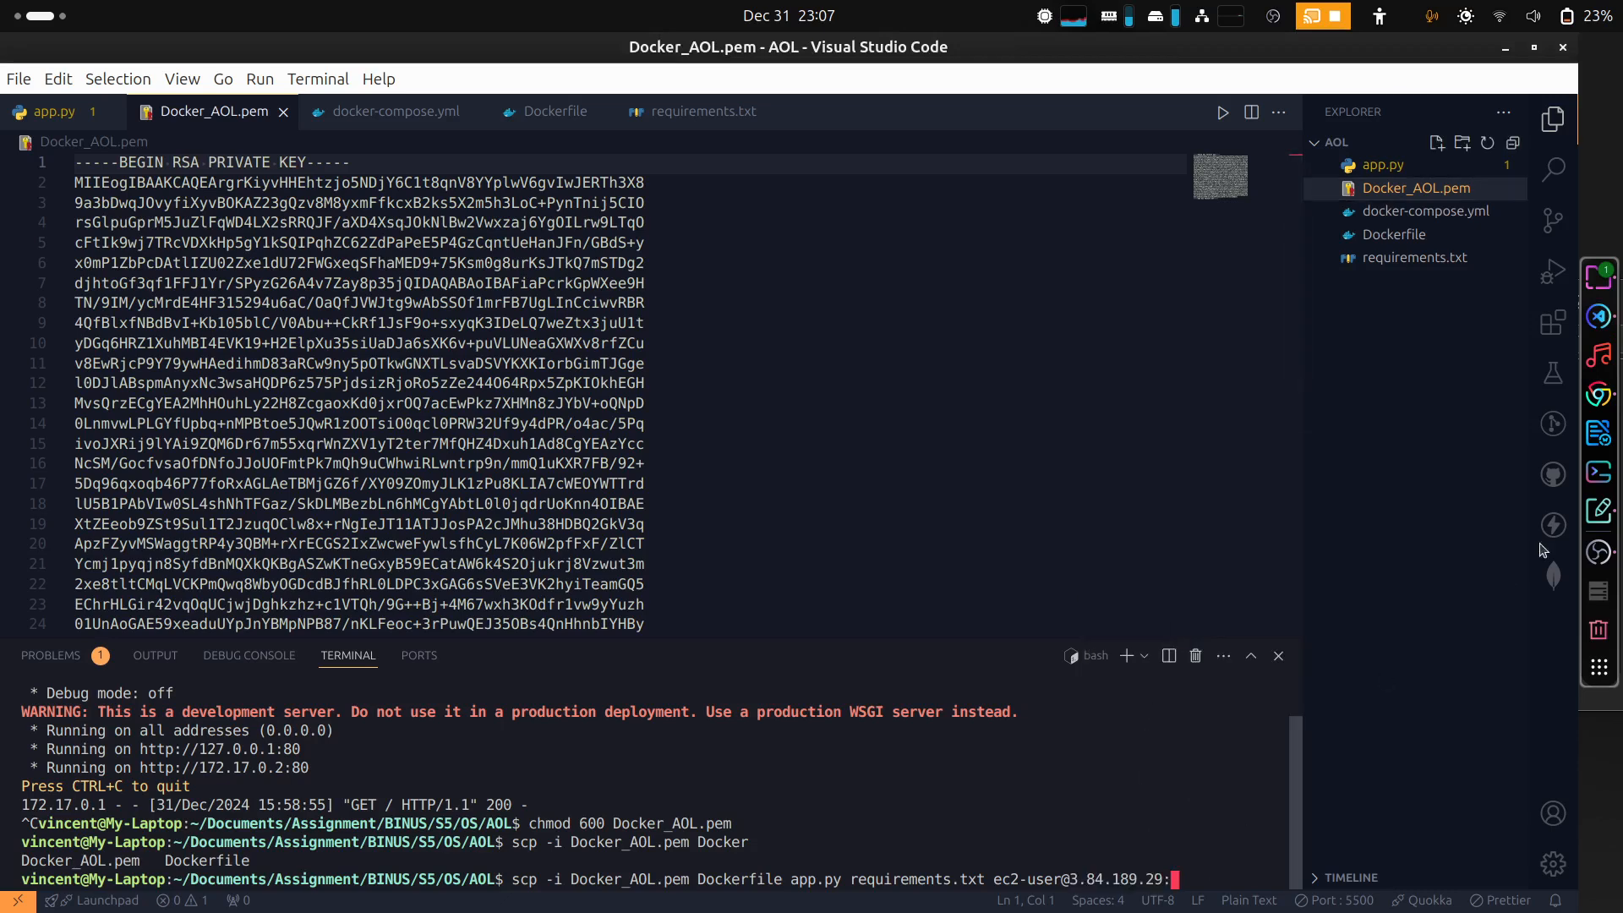
- Switch to the EC2 terminal in Chrome, print the working directory and copy its path
{"action": "left_click", "coordinate": [1598, 395]}
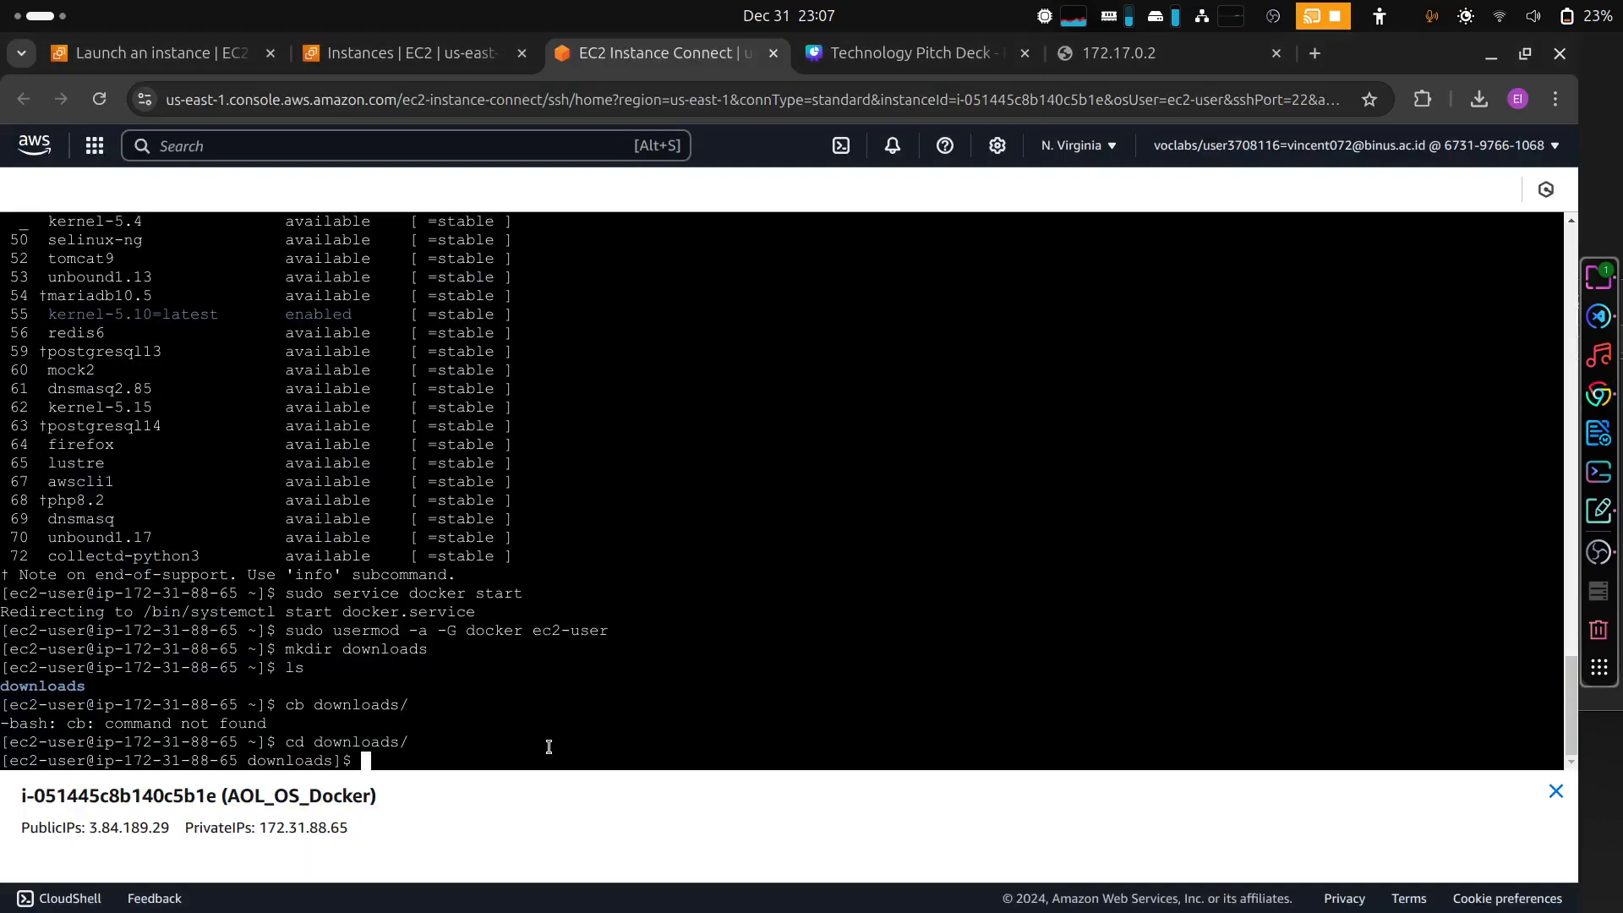
{"action": "type", "text": "pwd"}
{"action": "key", "text": "Return"}
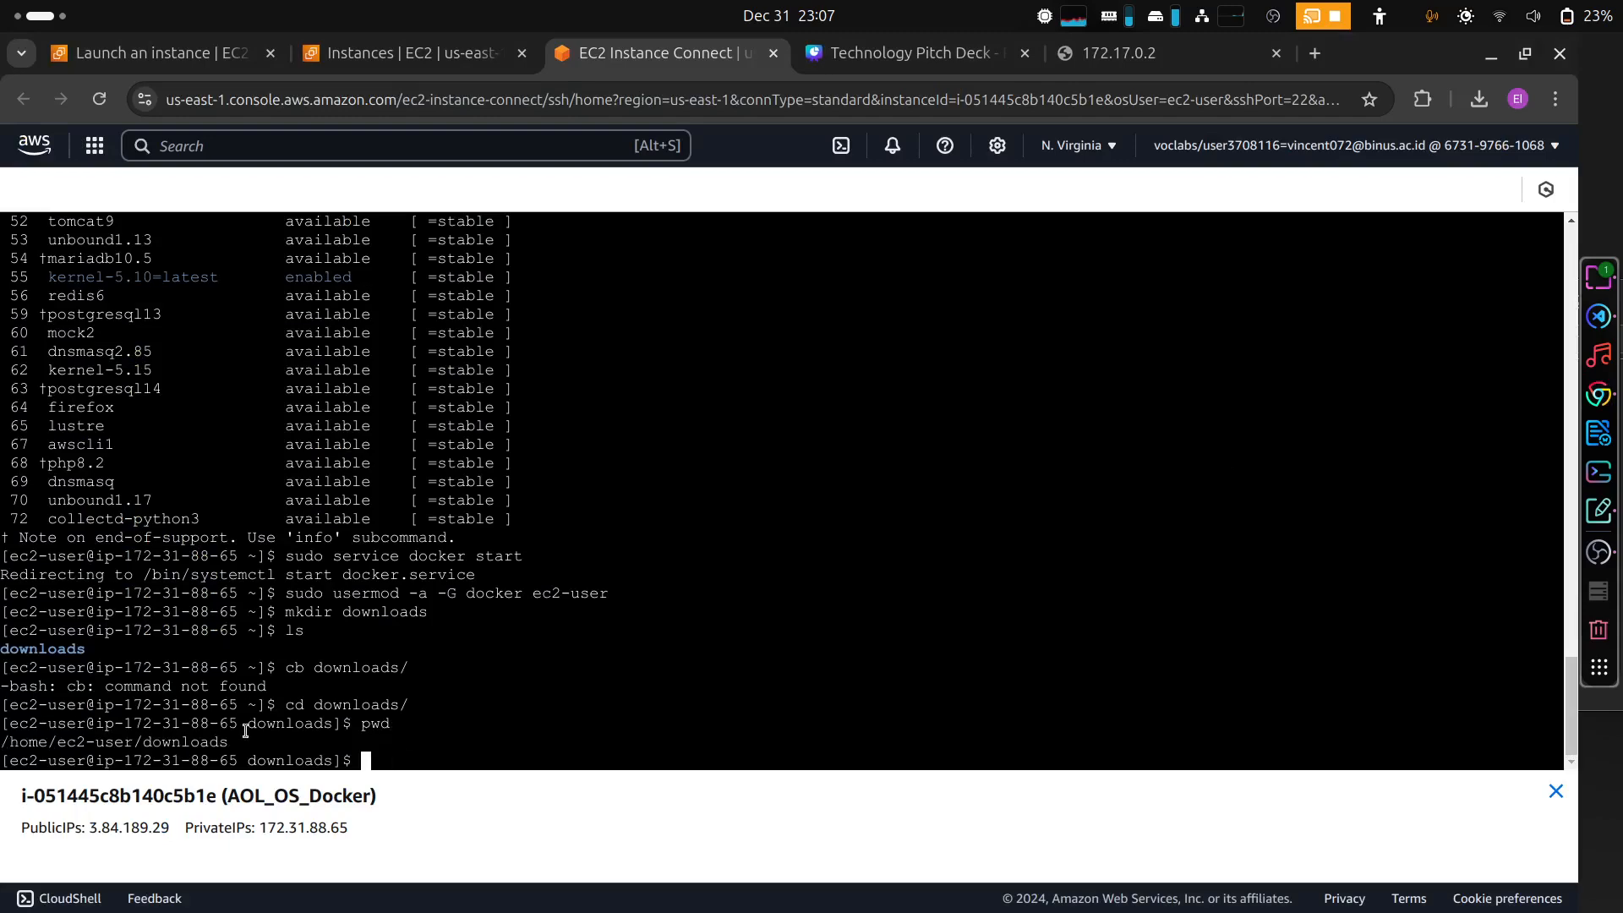
{"action": "left_click_drag", "start_coordinate": [226, 742], "coordinate": [2, 743]}
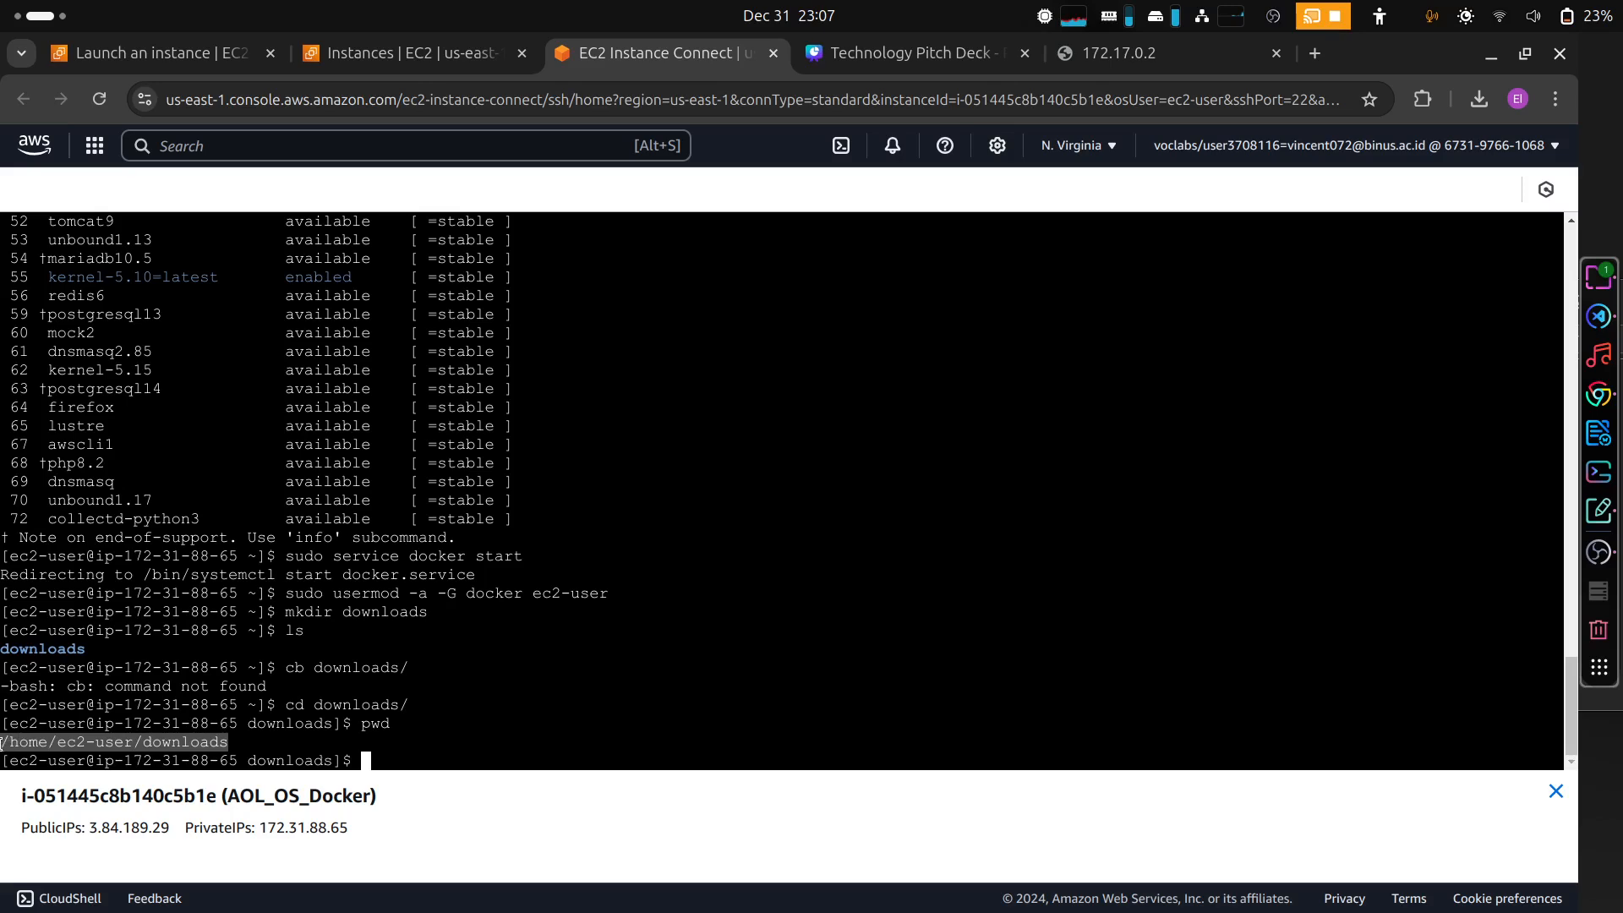
{"action": "right_click", "coordinate": [68, 743]}
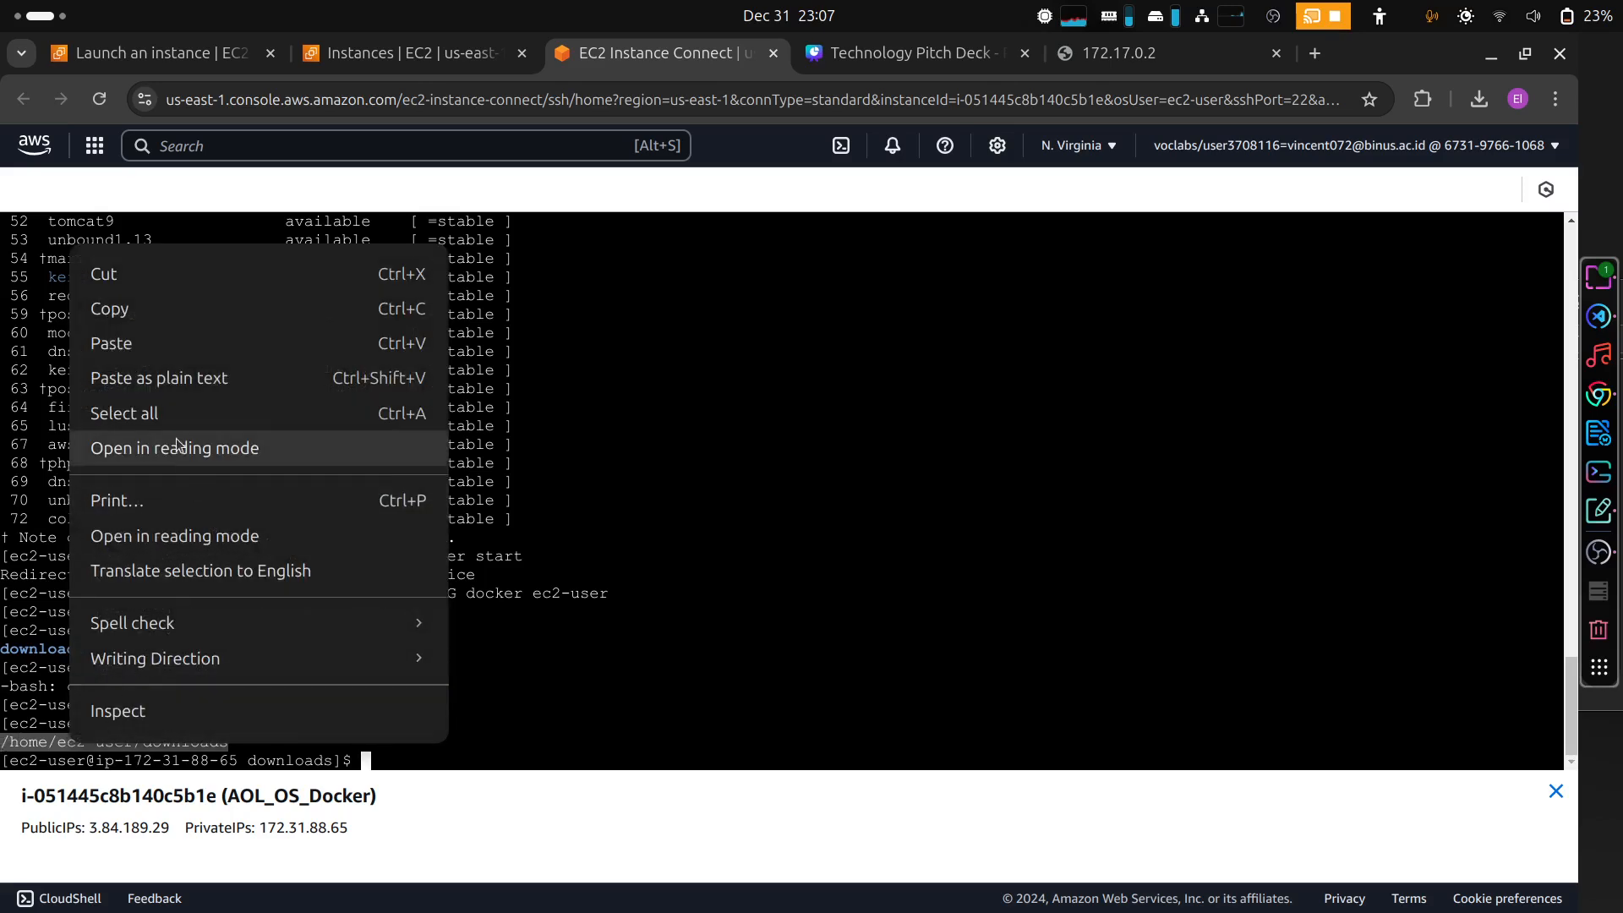
{"action": "left_click", "coordinate": [221, 311]}
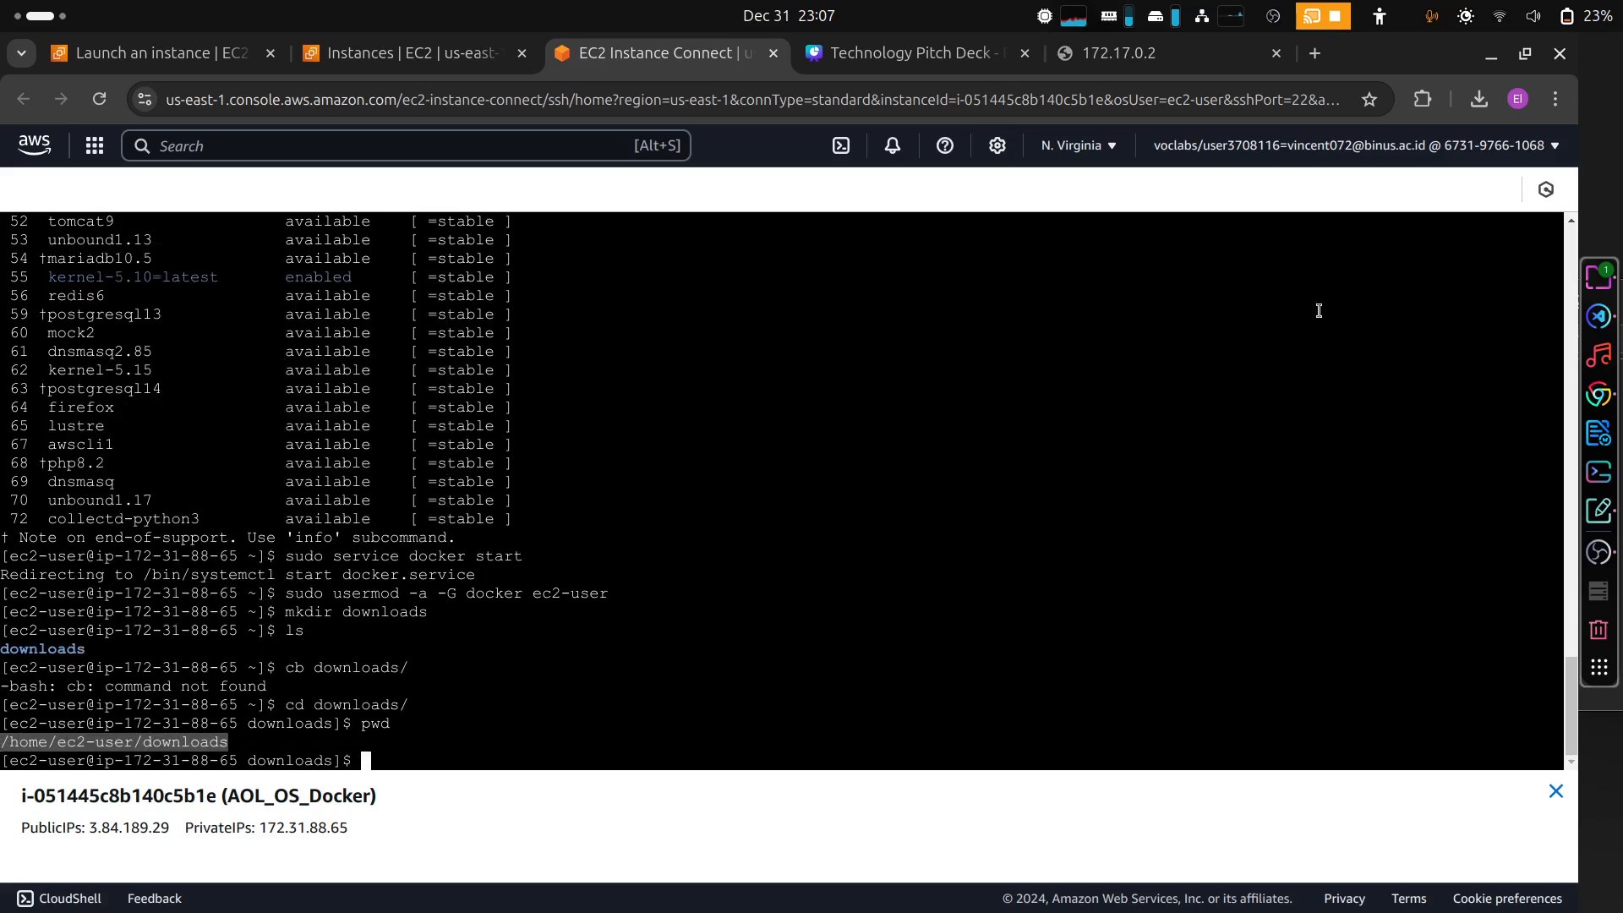
- Return to Visual Studio Code, complete the scp destination with /home/ec2-user/downloads, run the transfer and accept the host's authenticity with yes
{"action": "left_click", "coordinate": [1597, 318]}
{"action": "right_click", "coordinate": [1213, 824]}
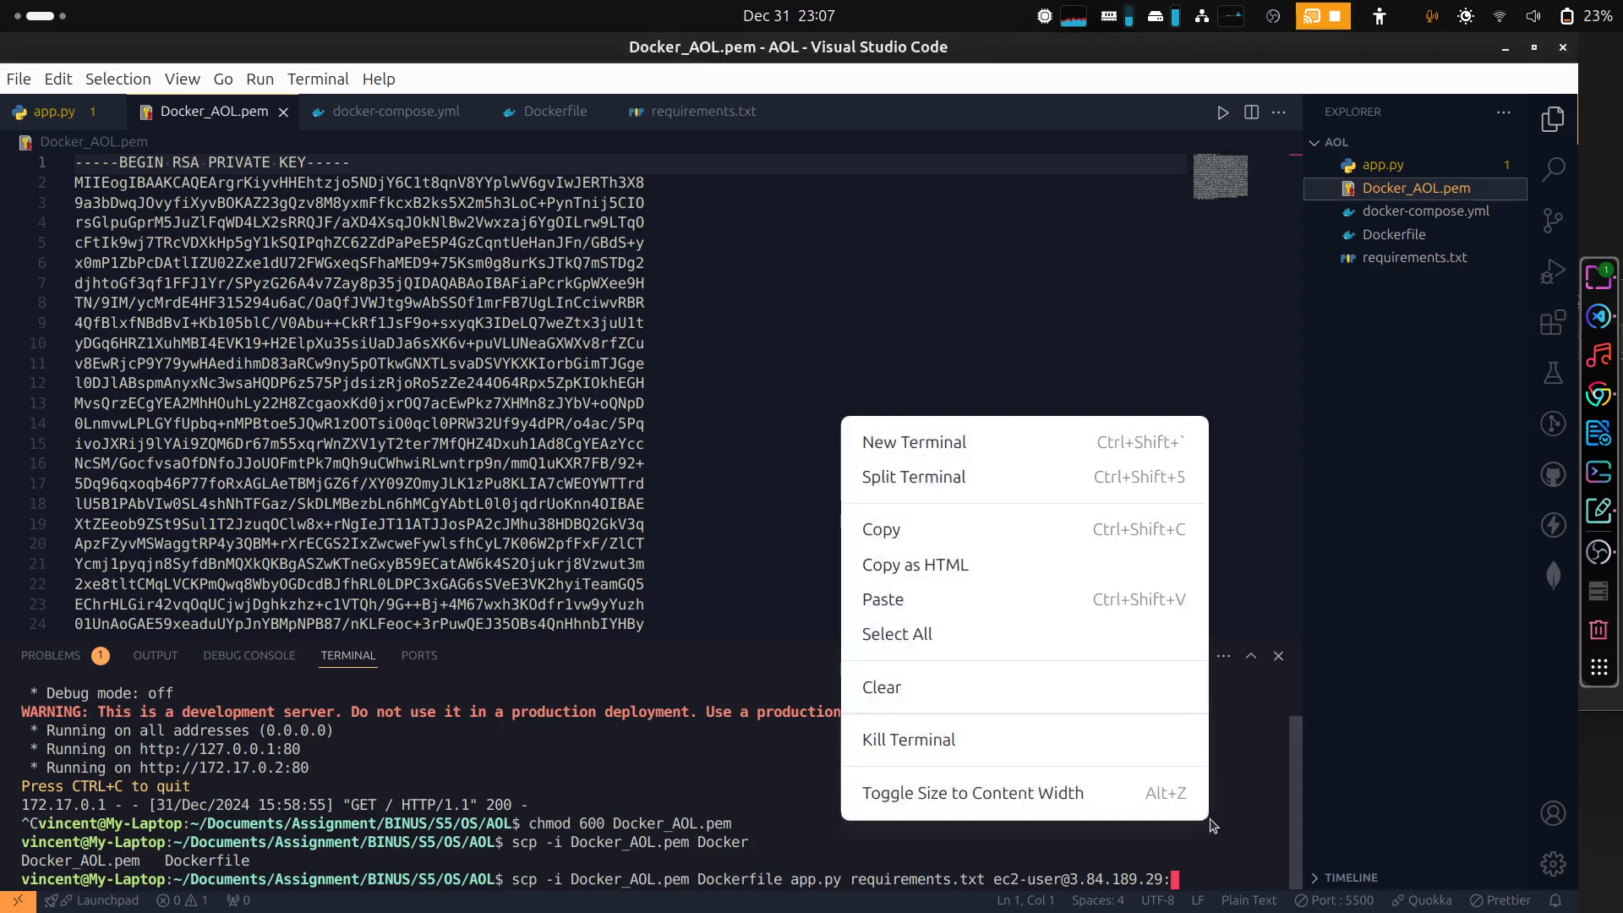
{"action": "left_click", "coordinate": [1109, 602]}
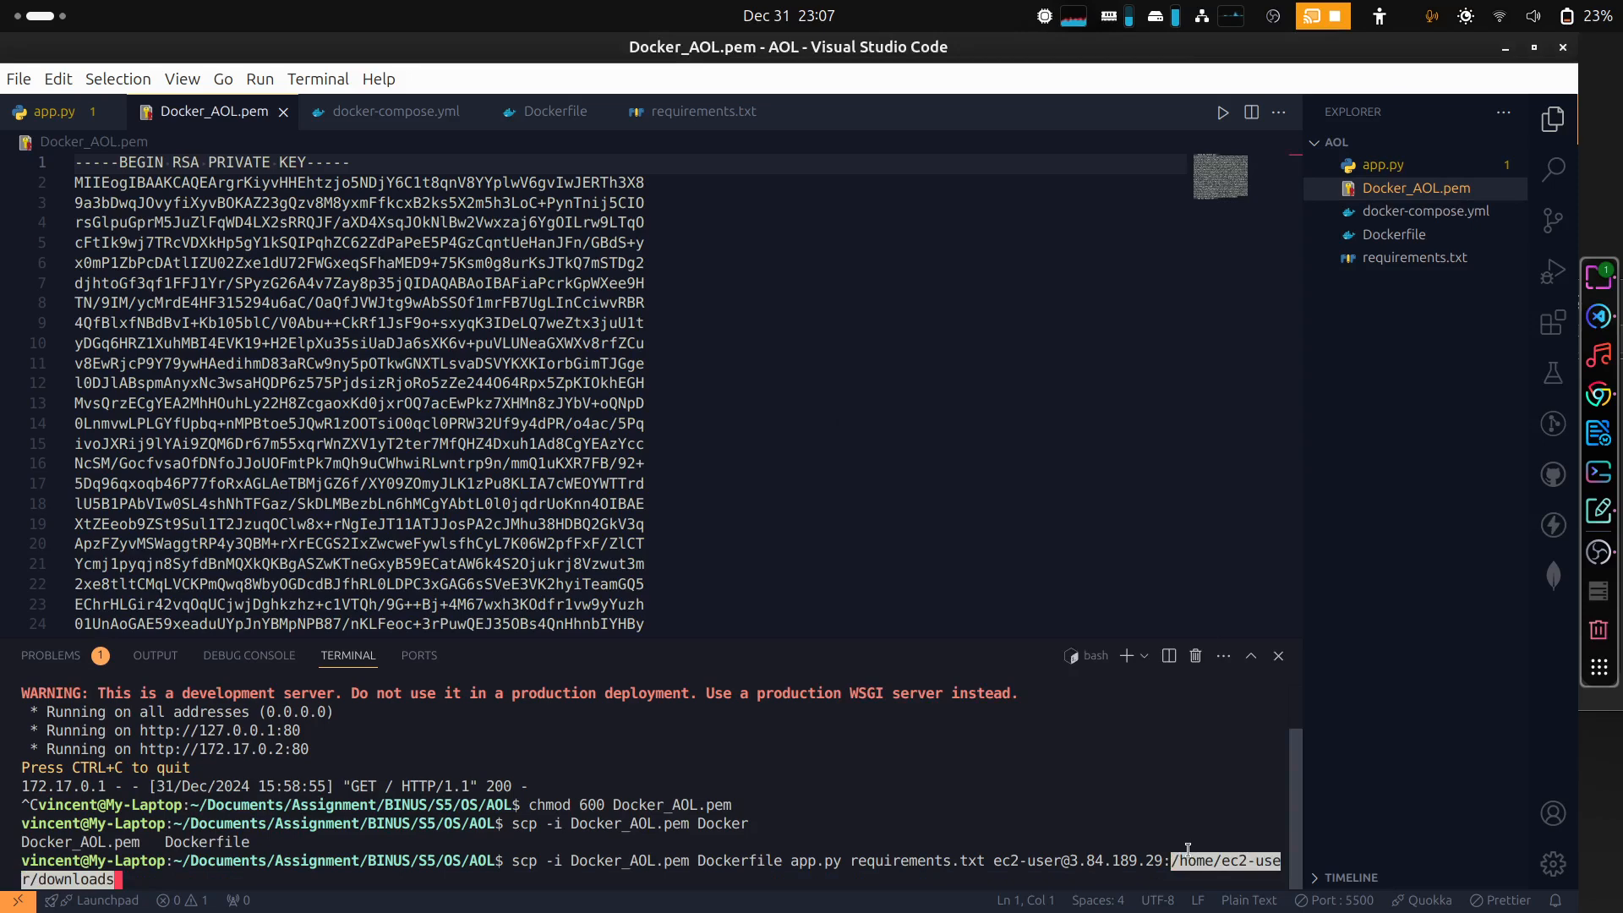
{"action": "key", "text": "Return"}
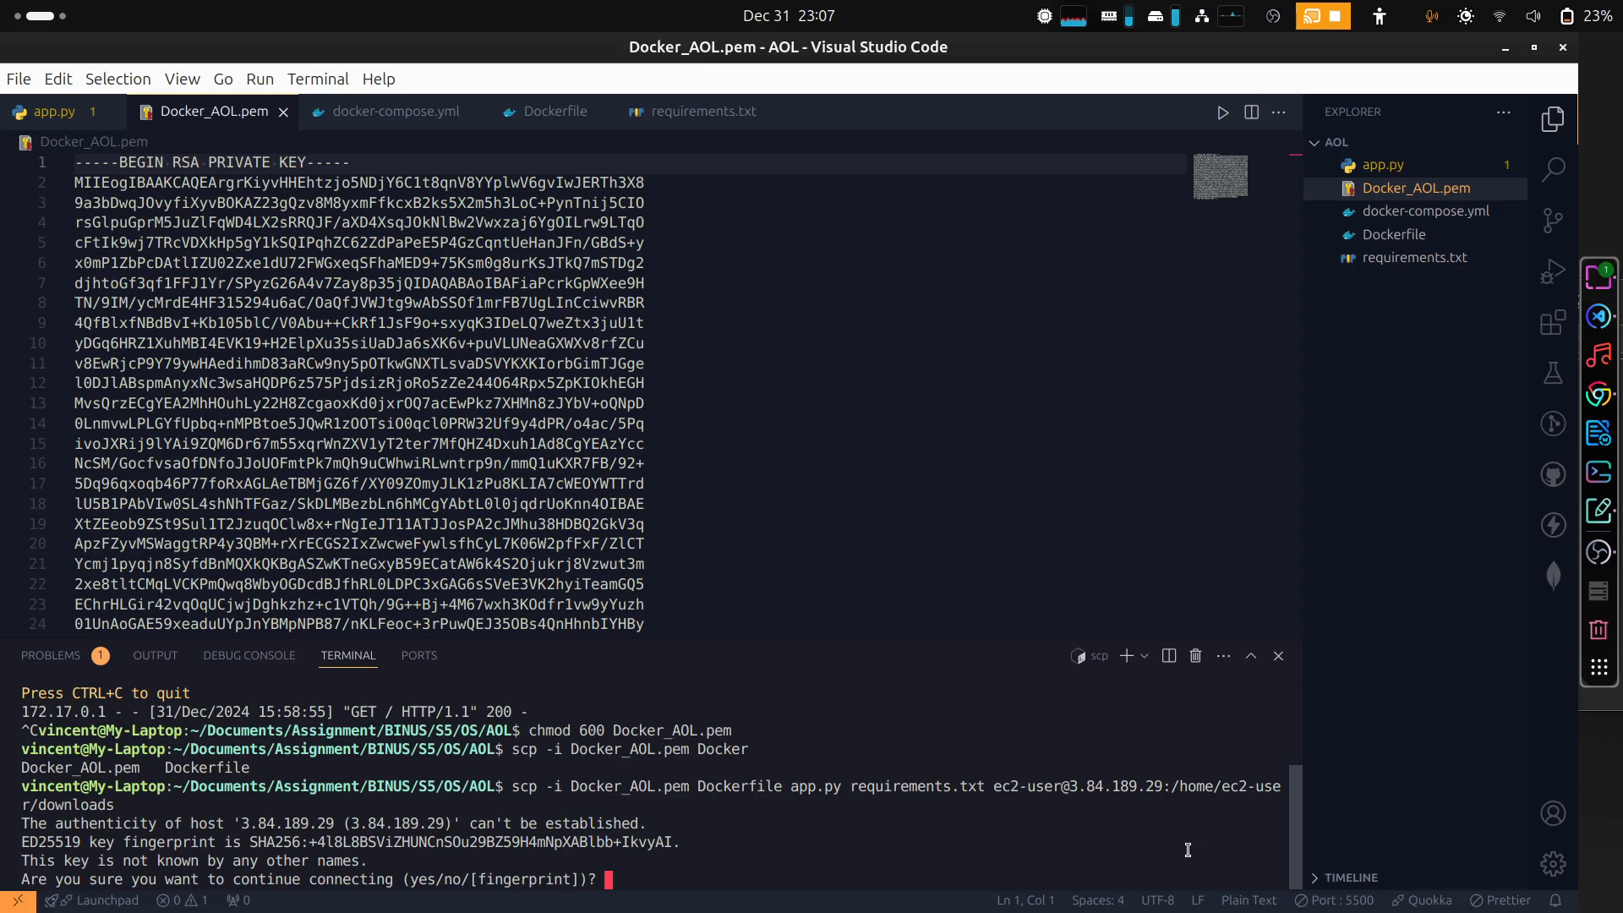
{"action": "type", "text": "yes"}
{"action": "key", "text": "Return"}
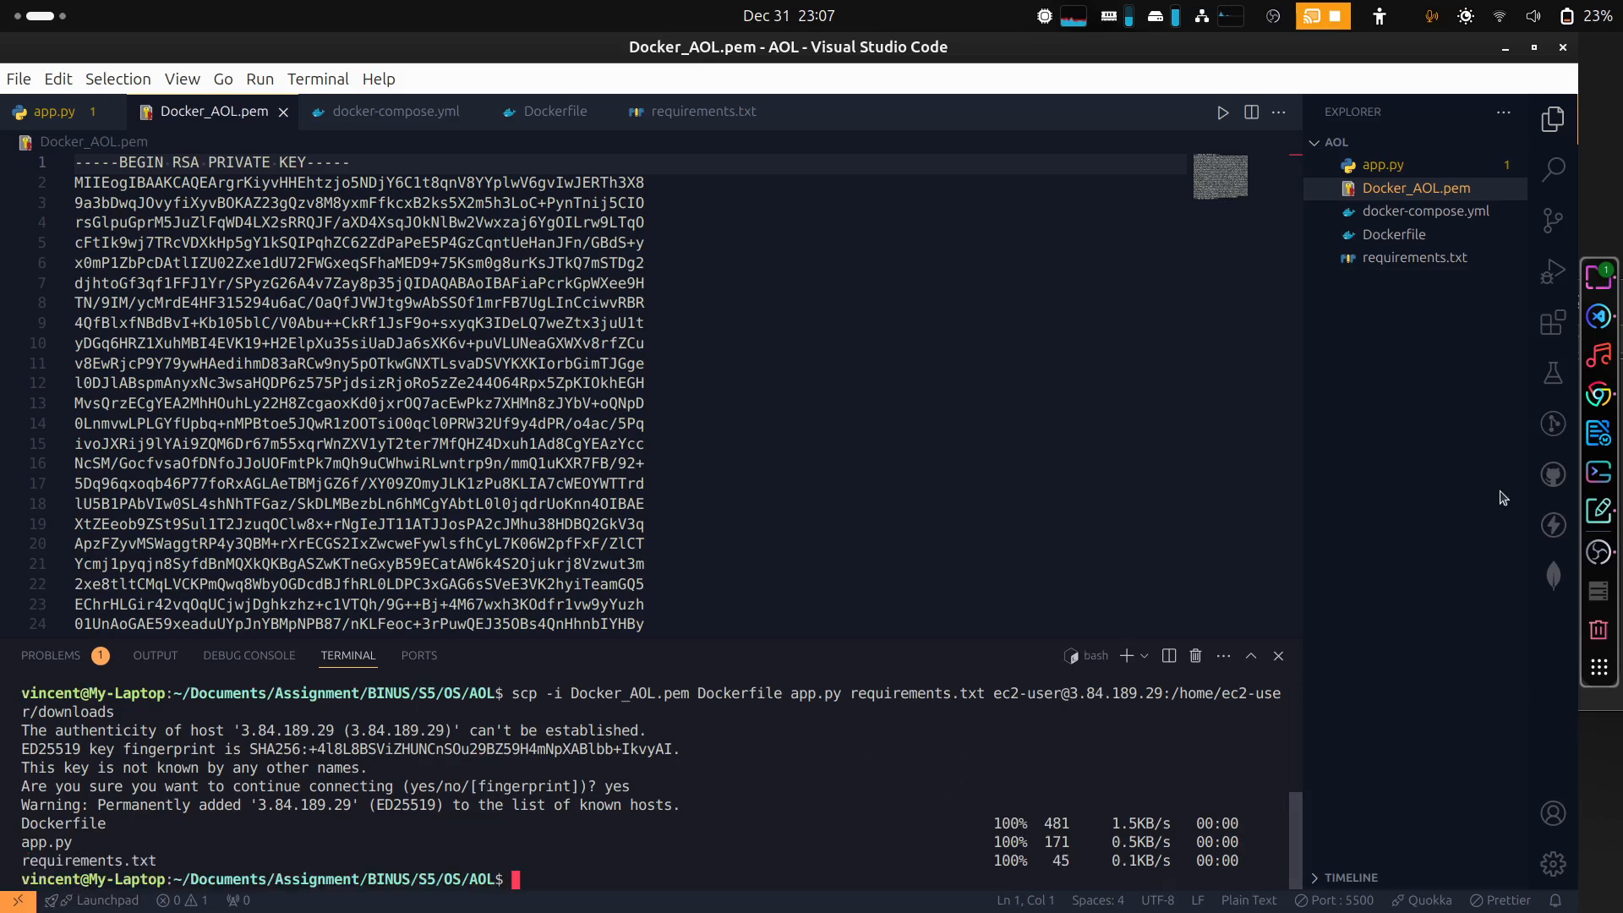
- Switch to the EC2 terminal in Chrome and list the contents of the downloads directory
{"action": "left_click", "coordinate": [1614, 402]}
{"action": "left_click", "coordinate": [663, 700]}
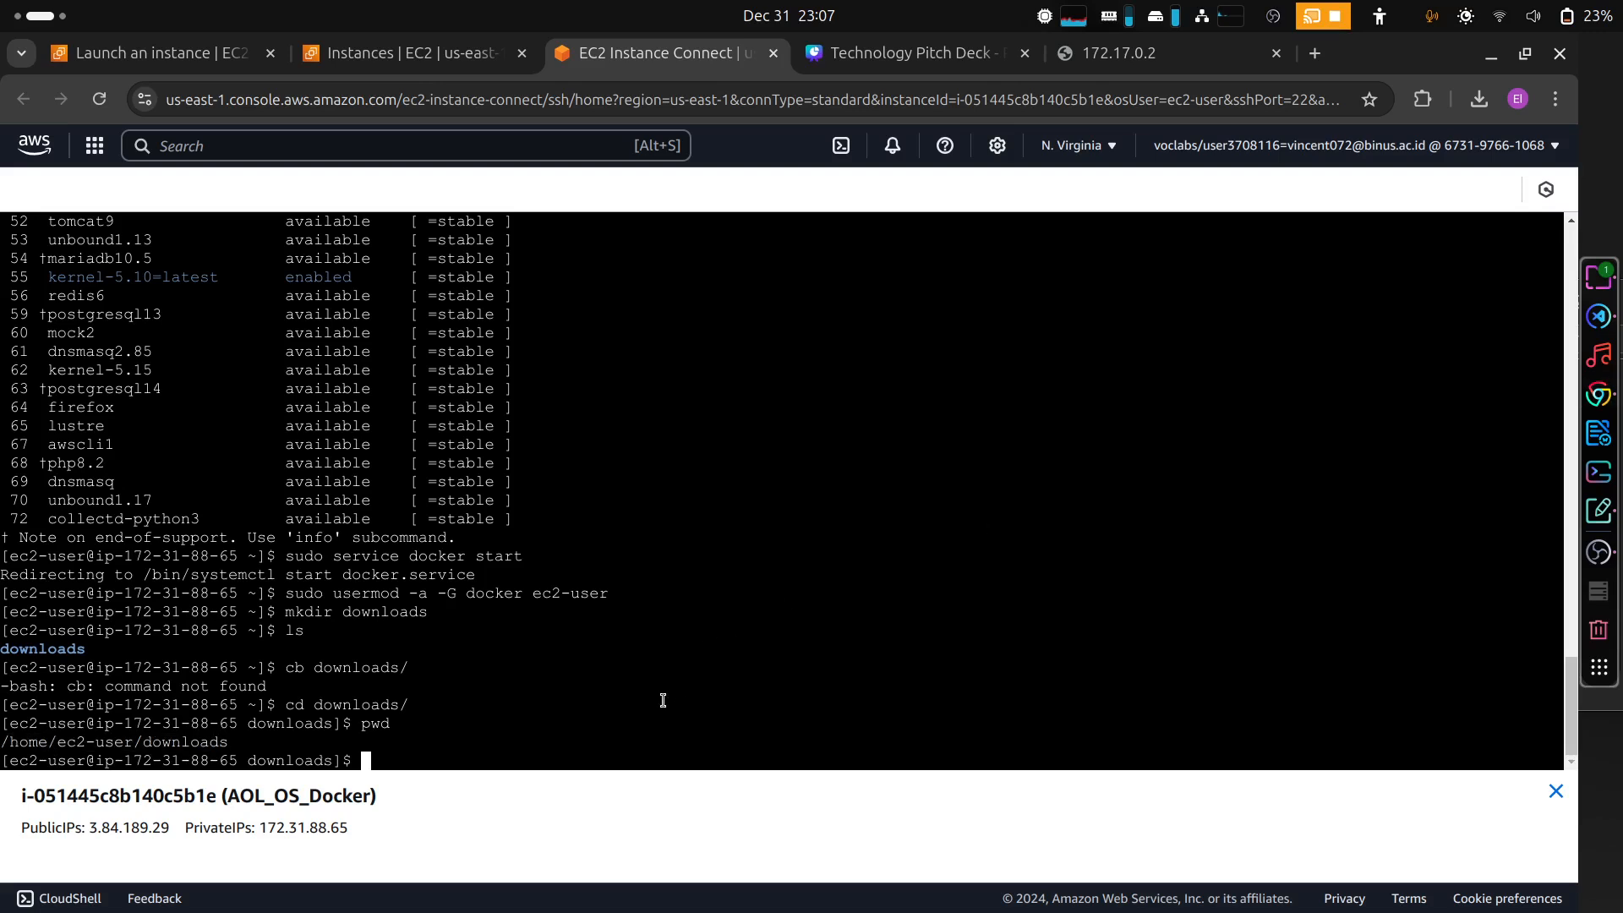
{"action": "type", "text": "ls"}
{"action": "key", "text": "Return"}
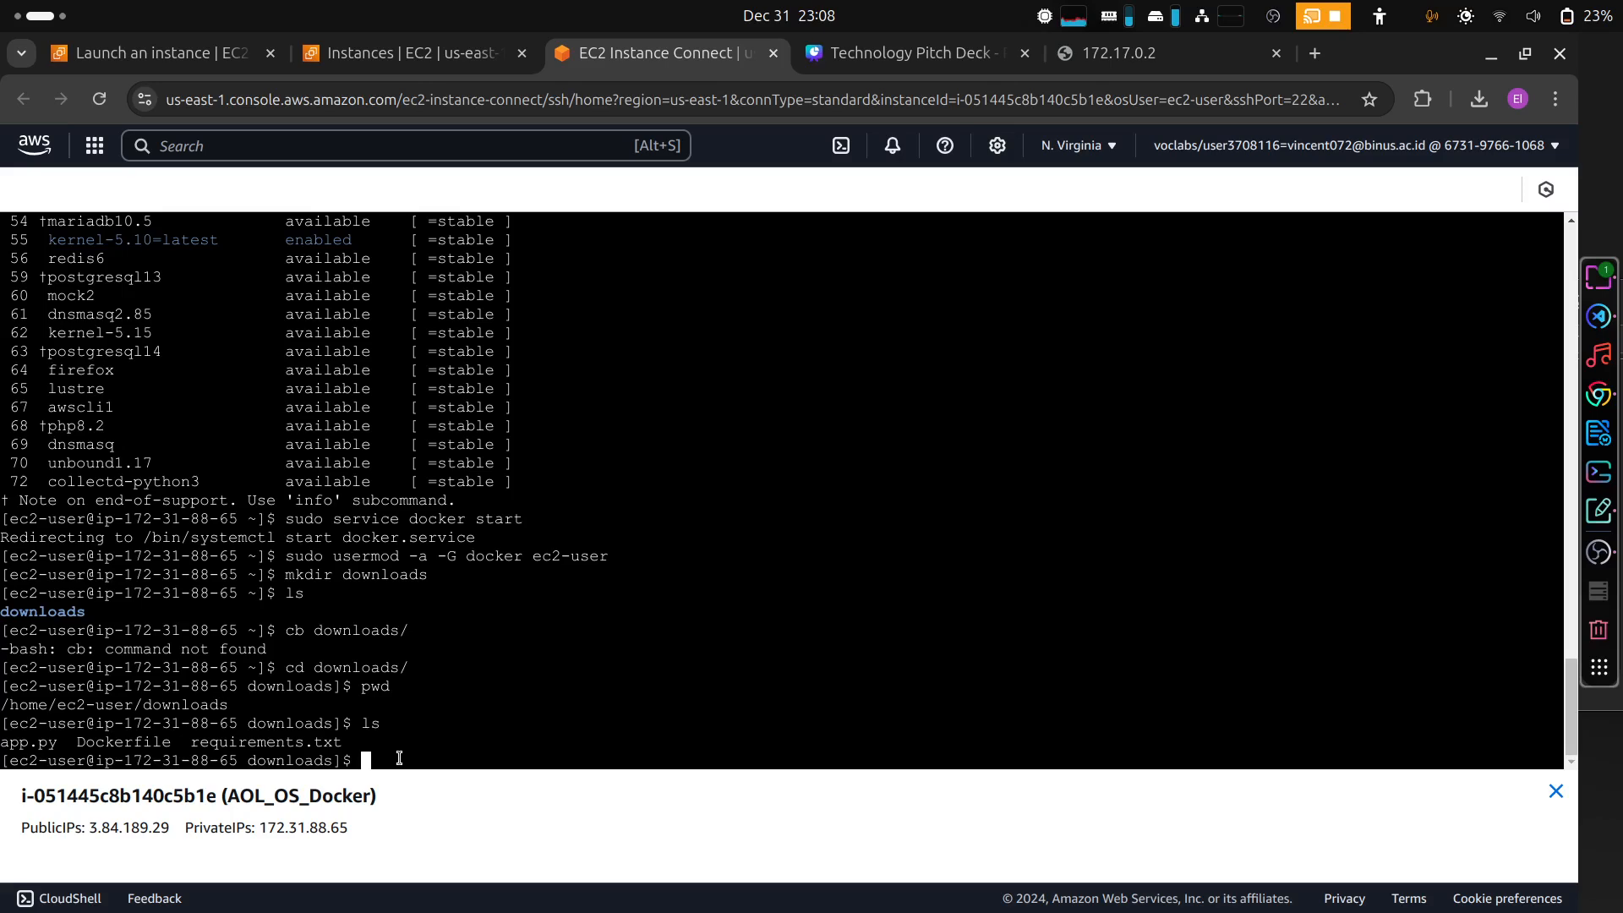
- Try to build the image ec2-flask:v1.0 from the Dockerfile in the current directory without sudo
{"action": "type", "text": "docker build -t ec2-flask"}
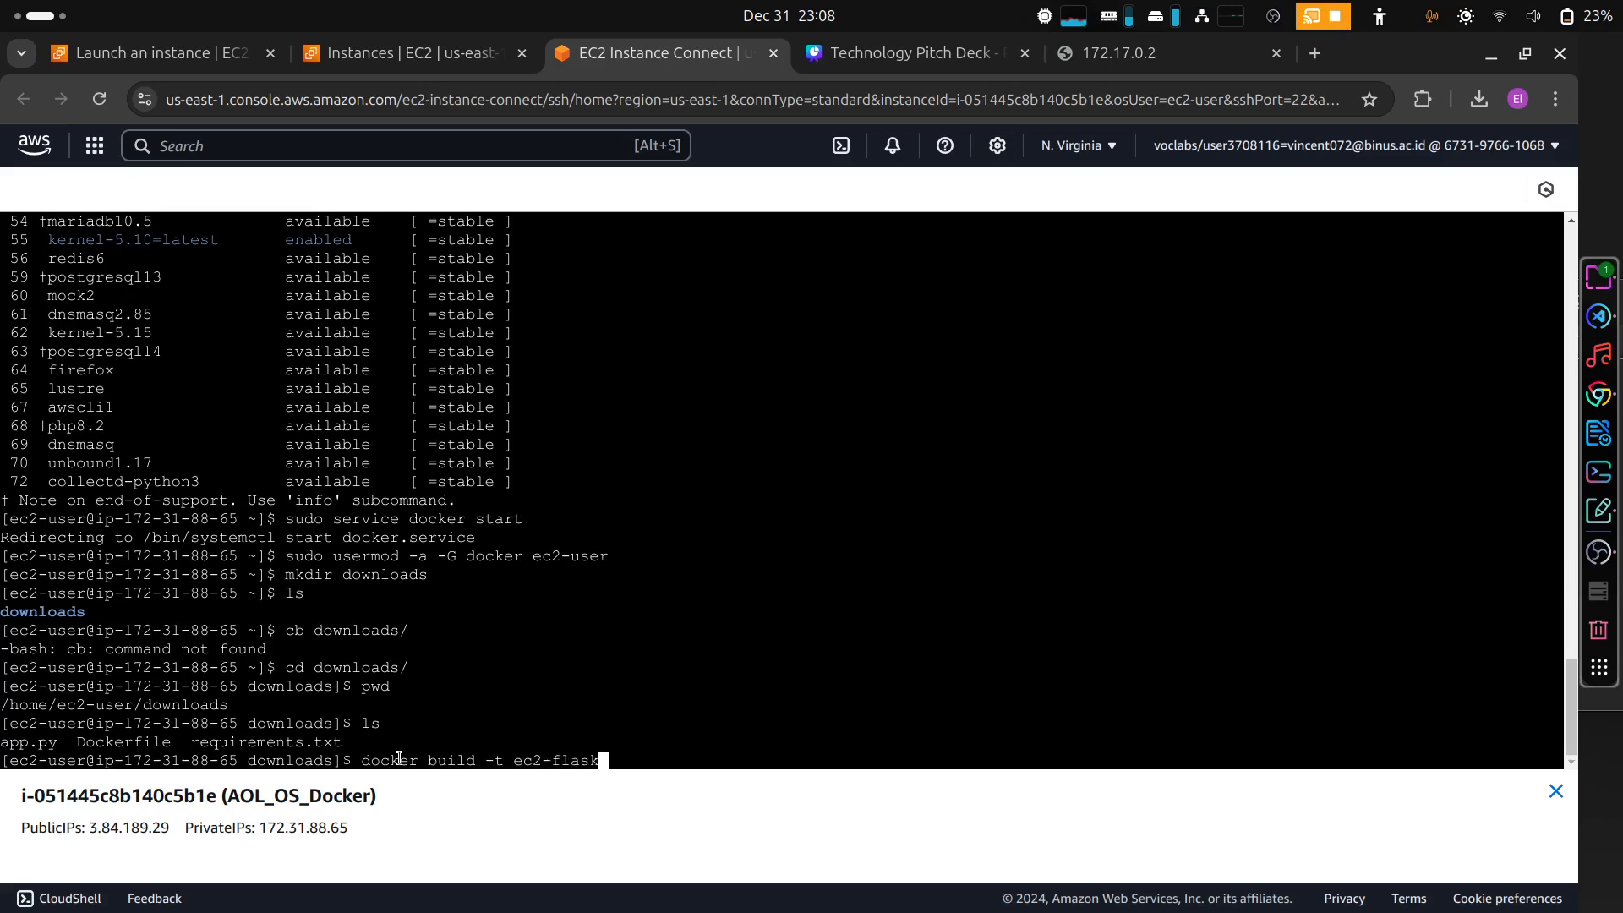
{"action": "type", "text": ":v1.0 -f Doc"}
{"action": "key", "text": "Tab"}
{"action": "type", "text": "."}
{"action": "key", "text": "Return"}
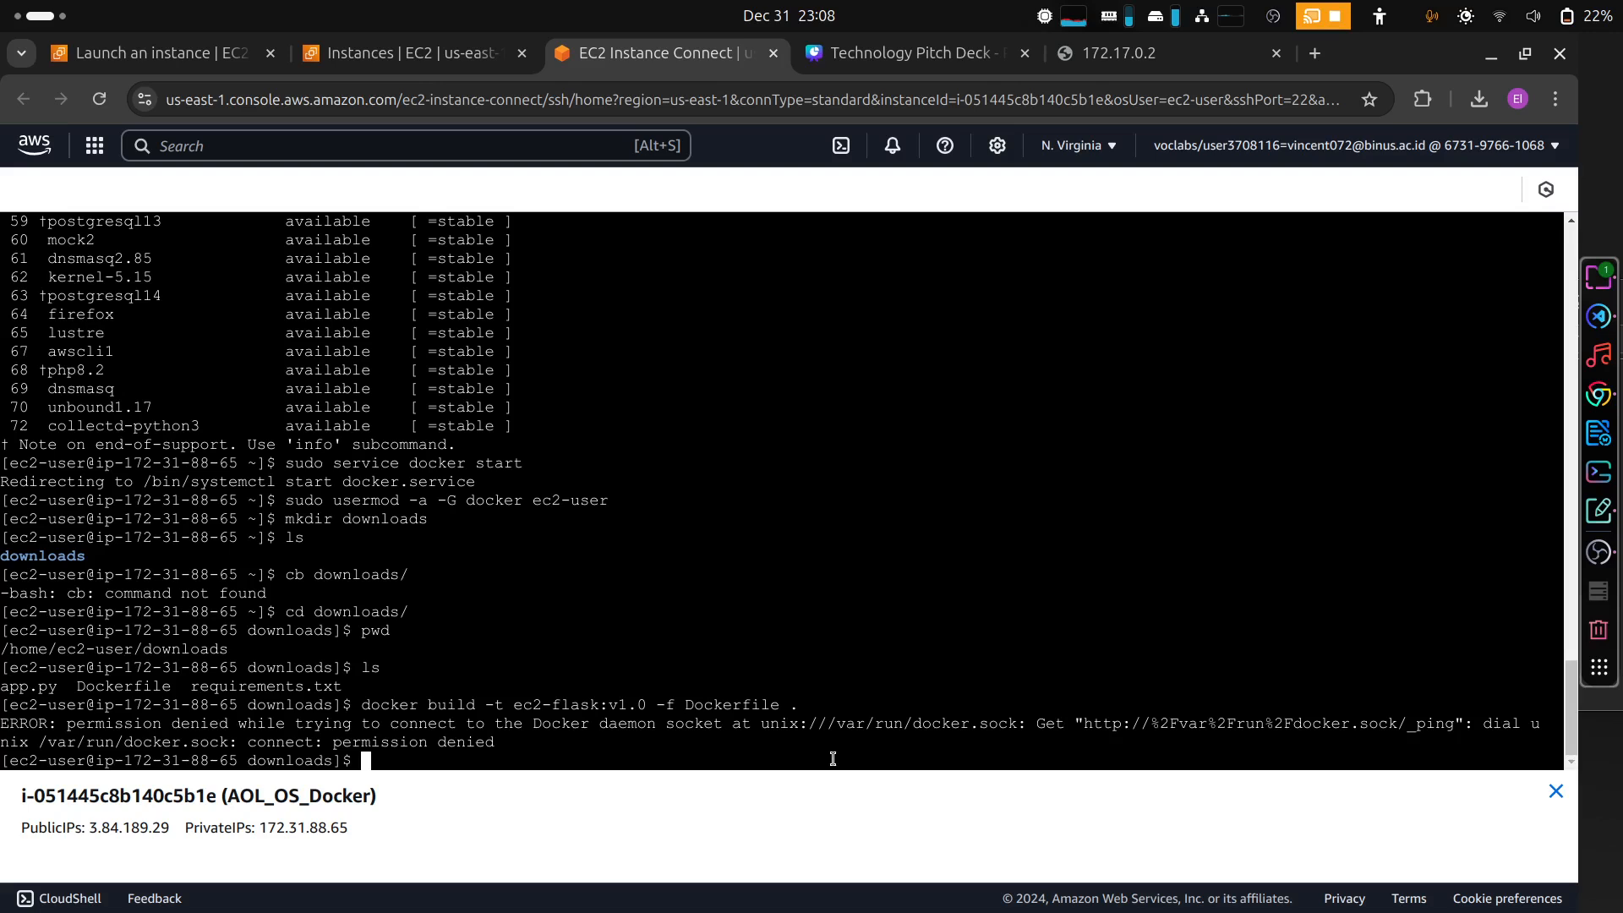
- Build the image ec2-flask:v1.0 with sudo docker build, using the Dockerfile in the current directory
{"action": "key", "text": "Up"}
{"action": "key", "text": "Left"}
{"action": "key", "text": "Left"}
{"action": "key", "text": "Left"}
{"action": "key", "text": "Left"}
{"action": "key", "text": "Left"}
{"action": "key", "text": "Left"}
{"action": "key", "text": "Left"}
{"action": "key", "text": "Left"}
{"action": "key", "text": "Left"}
{"action": "key", "text": "Left"}
{"action": "key", "text": "Left"}
{"action": "key", "text": "Left"}
{"action": "key", "text": "Left"}
{"action": "key", "text": "Left"}
{"action": "key", "text": "Left"}
{"action": "key", "text": "Left"}
{"action": "key", "text": "Left"}
{"action": "key", "text": "Left"}
{"action": "key", "text": "Left"}
{"action": "key", "text": "Left"}
{"action": "key", "text": "Left"}
{"action": "key", "text": "Left"}
{"action": "key", "text": "Left"}
{"action": "key", "text": "Left"}
{"action": "key", "text": "Left"}
{"action": "key", "text": "Left"}
{"action": "key", "text": "Left"}
{"action": "key", "text": "Left"}
{"action": "key", "text": "Left"}
{"action": "key", "text": "Left"}
{"action": "key", "text": "Left"}
{"action": "key", "text": "Left"}
{"action": "key", "text": "Left"}
{"action": "key", "text": "Left"}
{"action": "key", "text": "Left"}
{"action": "key", "text": "Left"}
{"action": "key", "text": "Left"}
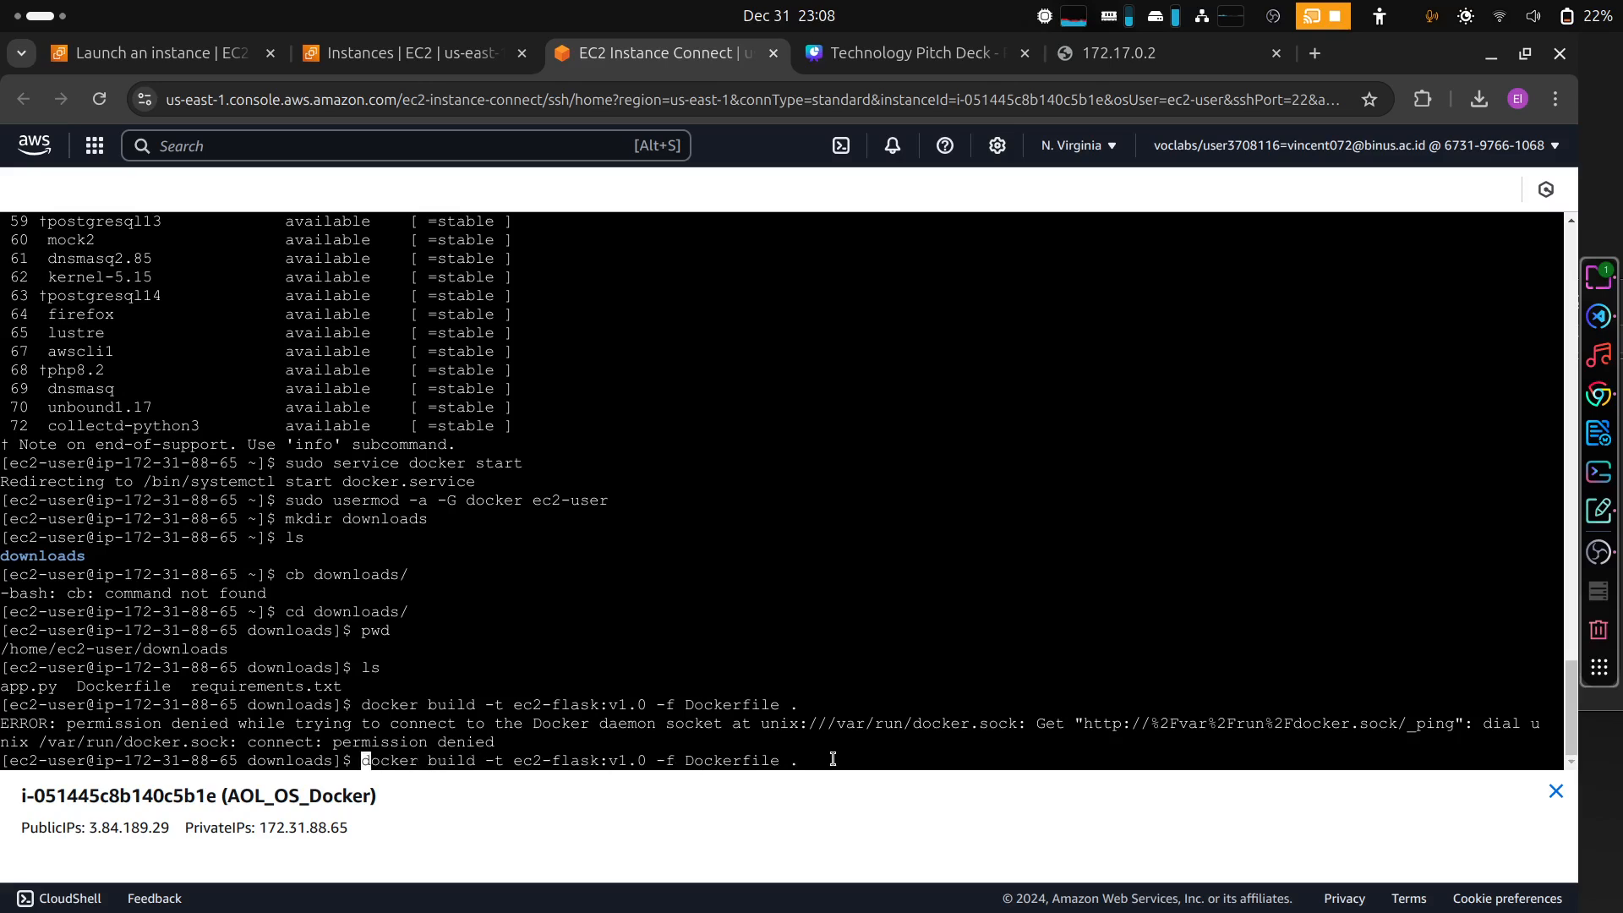
{"action": "type", "text": "sudo"}
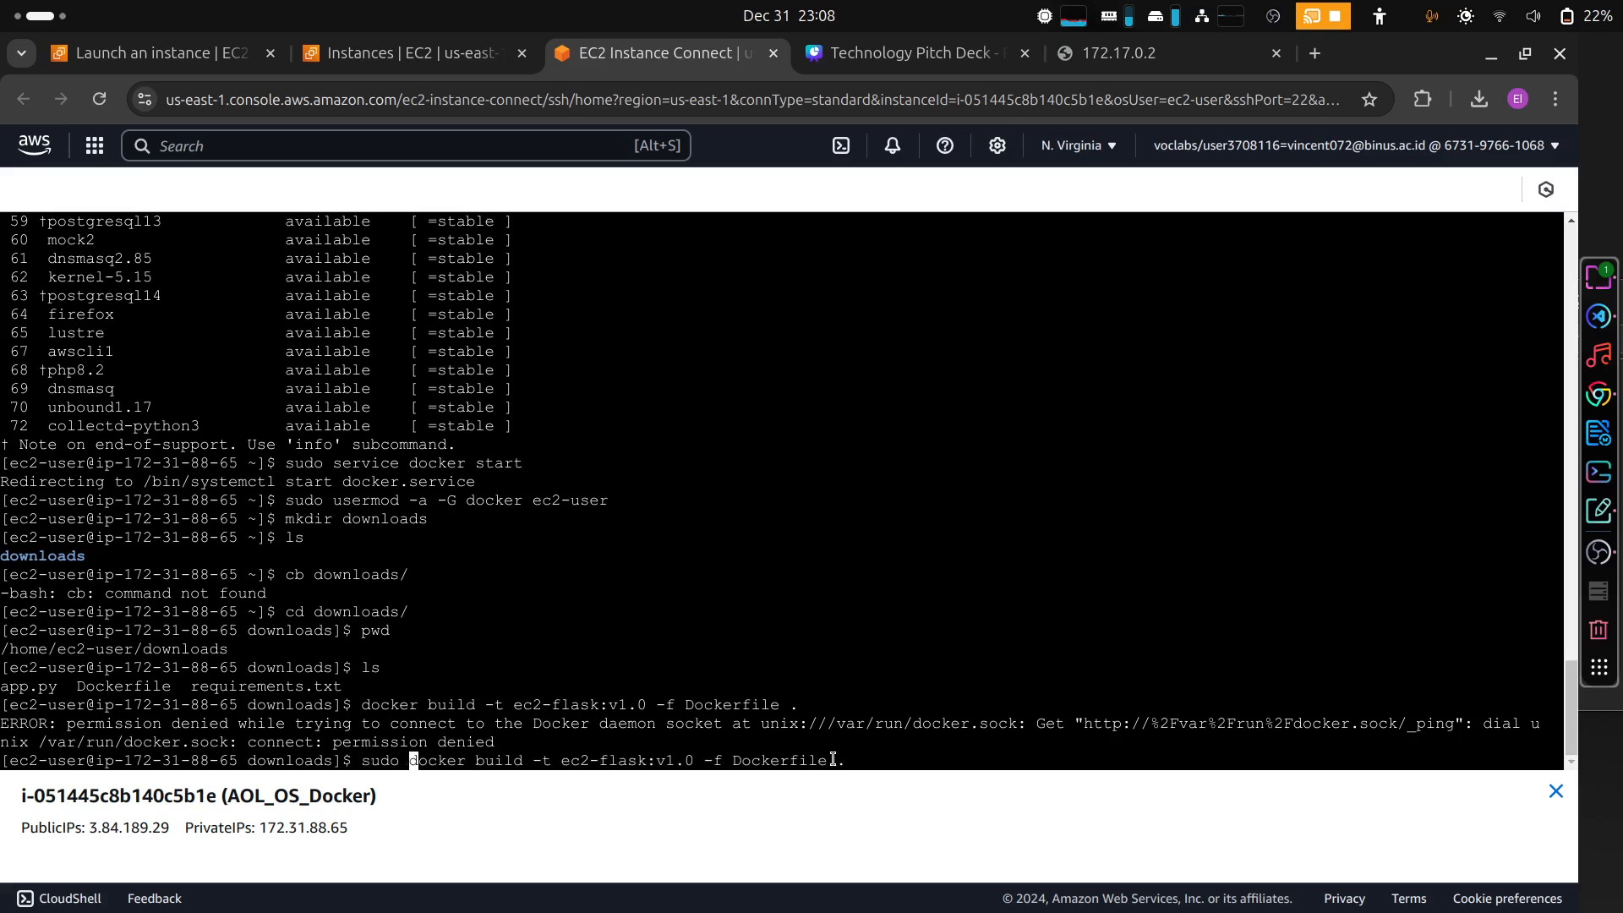
{"action": "key", "text": "Return"}
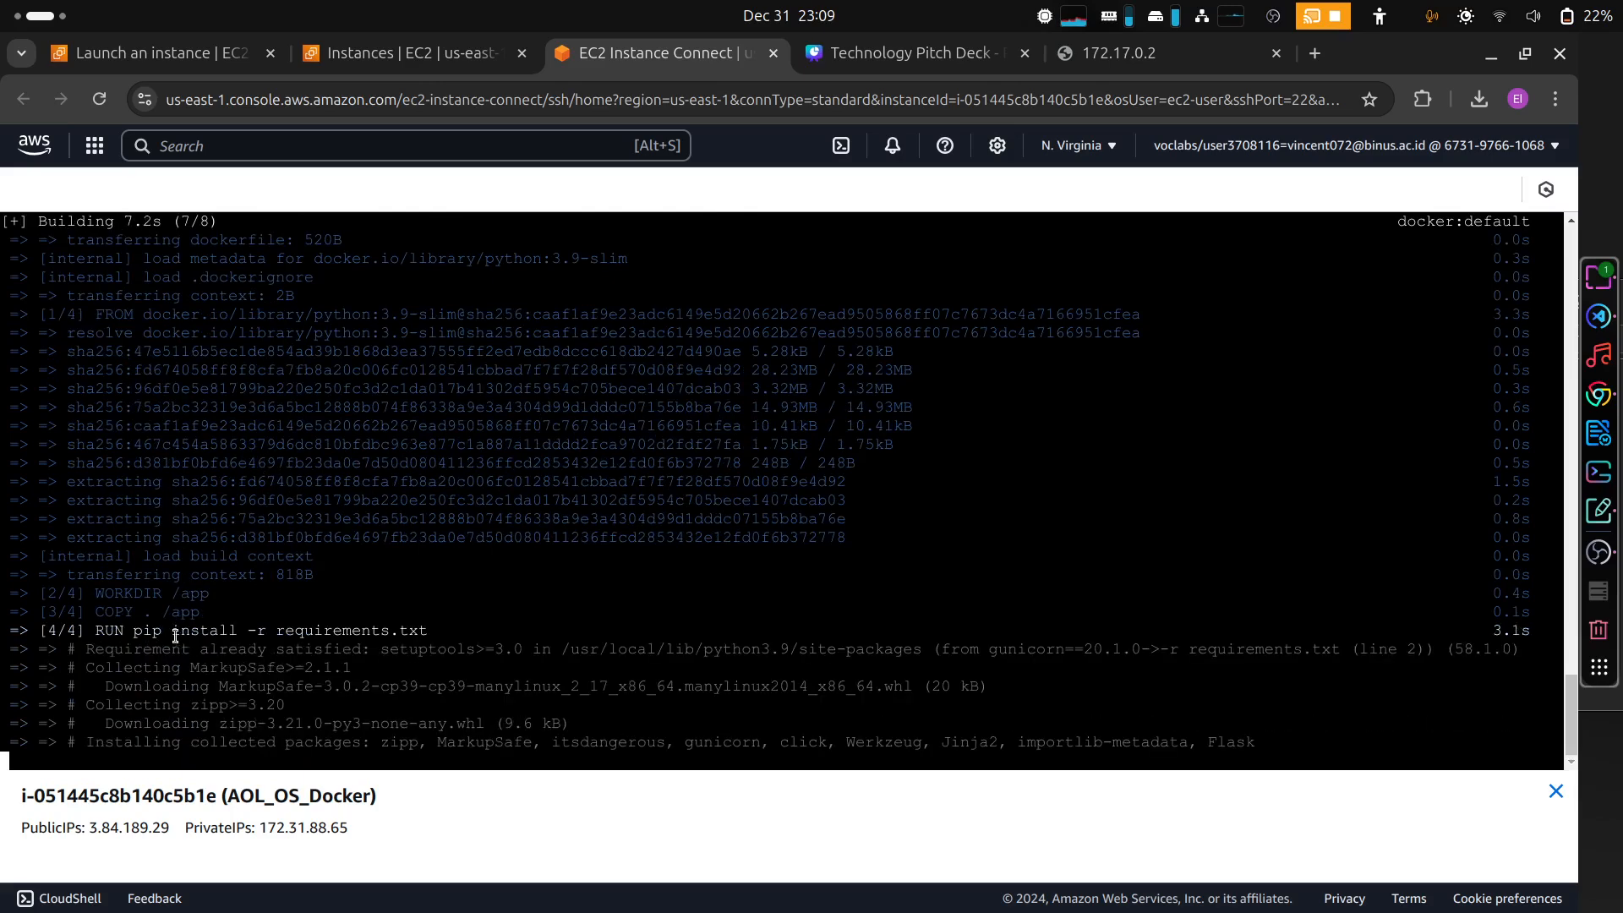
- Switch to Visual Studio Code and open the Dockerfile to review its build instructions
{"action": "left_click", "coordinate": [1604, 319]}
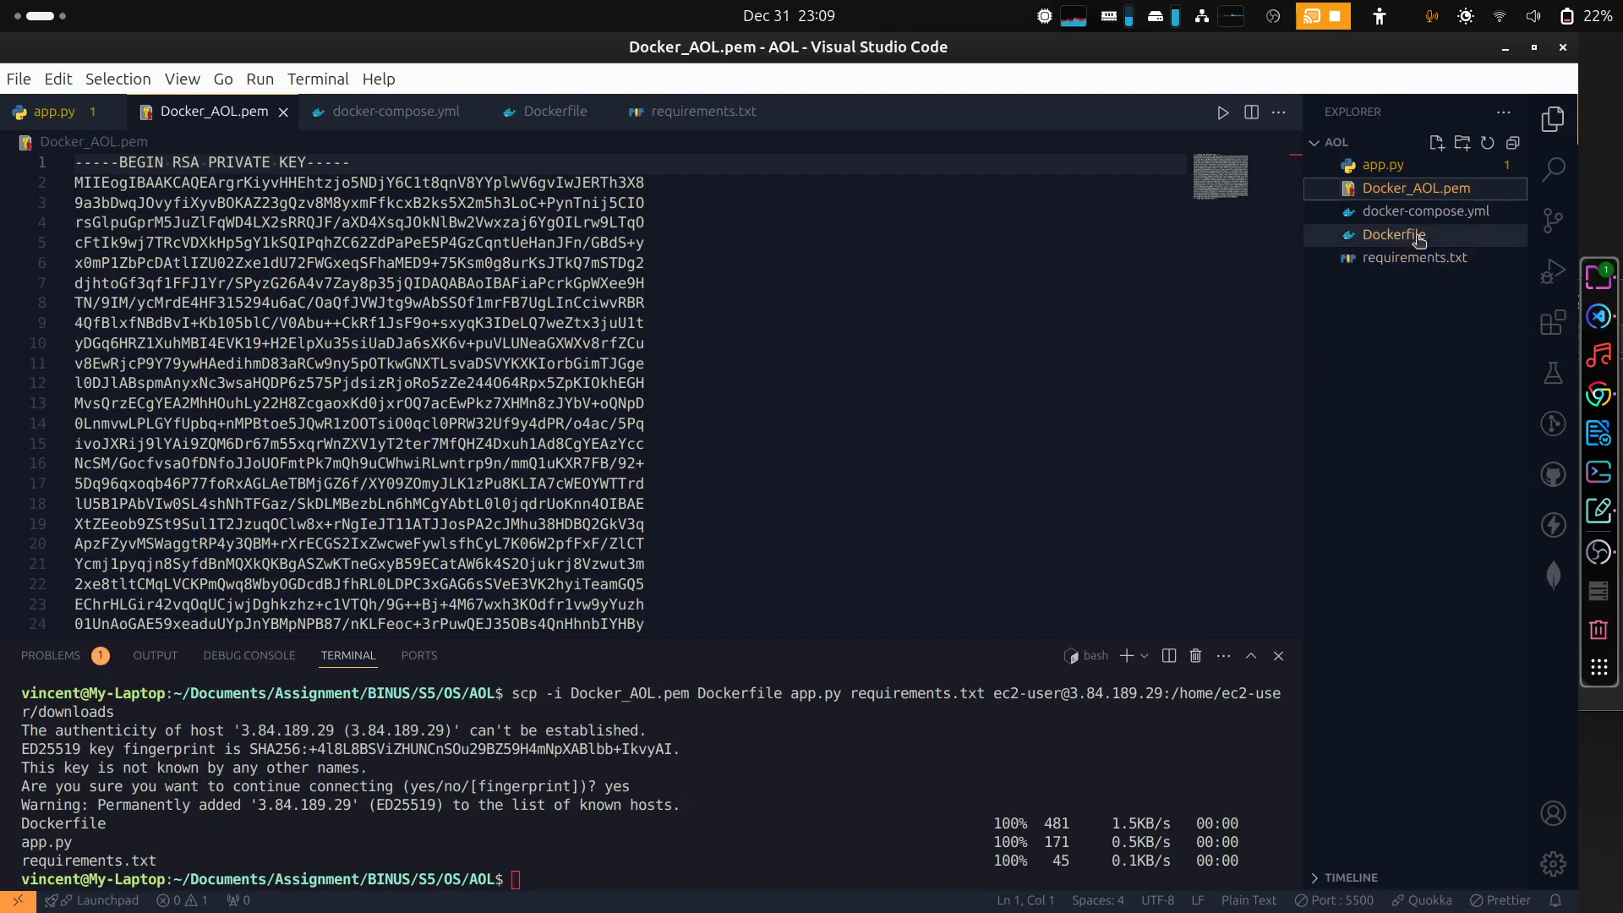
{"action": "left_click", "coordinate": [1394, 234]}
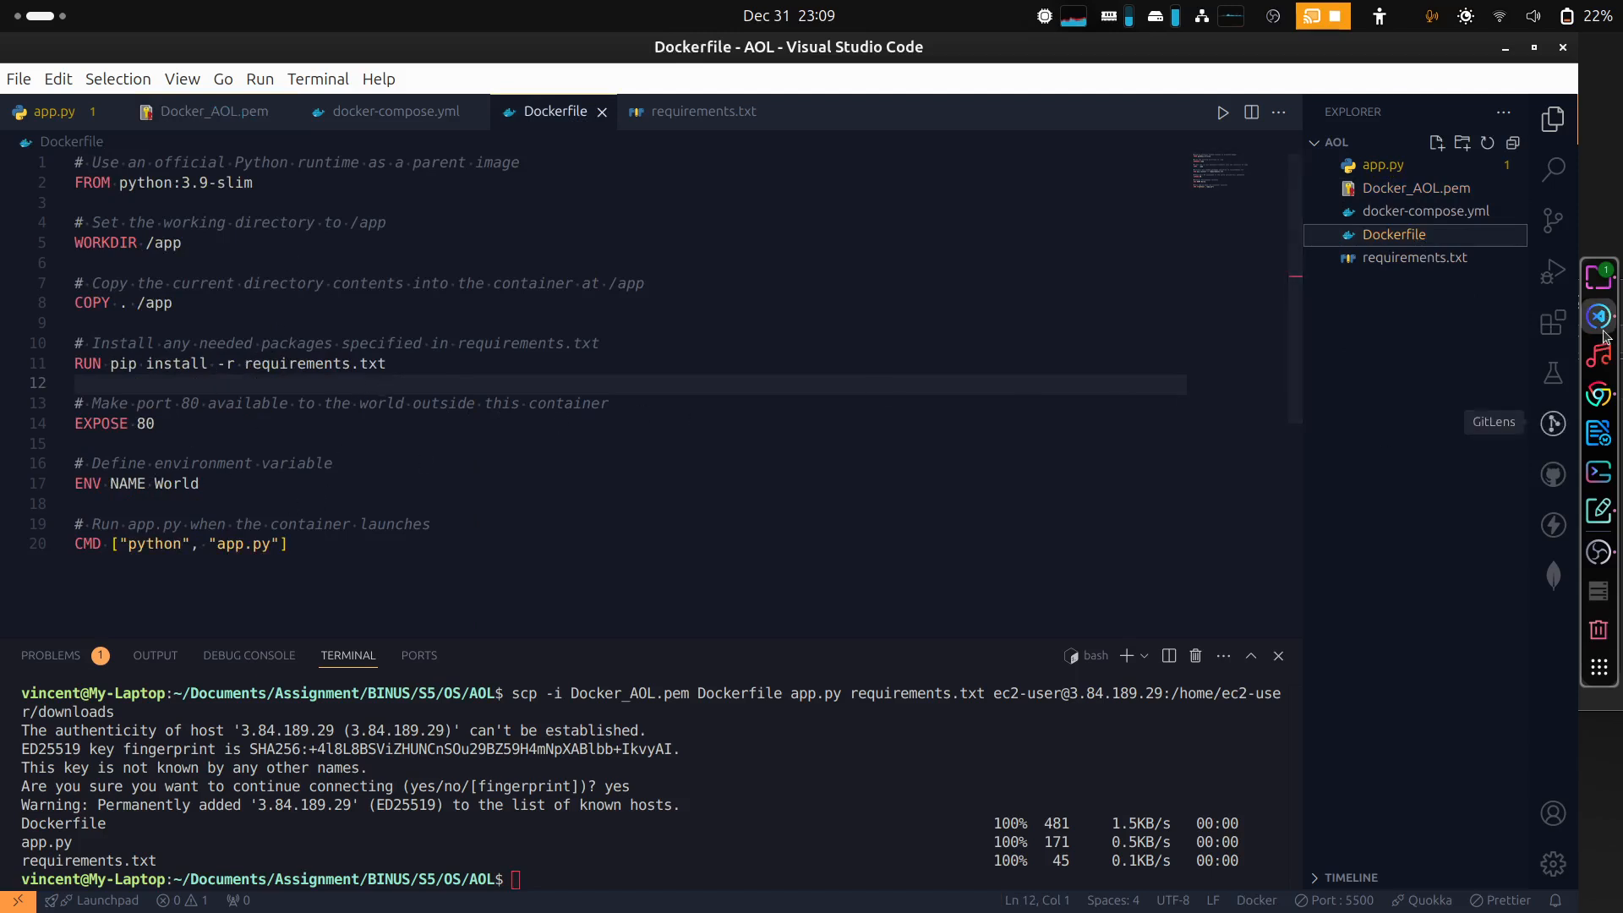
- Return to the EC2 terminal in Chrome and list the instance's Docker images with sudo
{"action": "left_click", "coordinate": [1600, 398]}
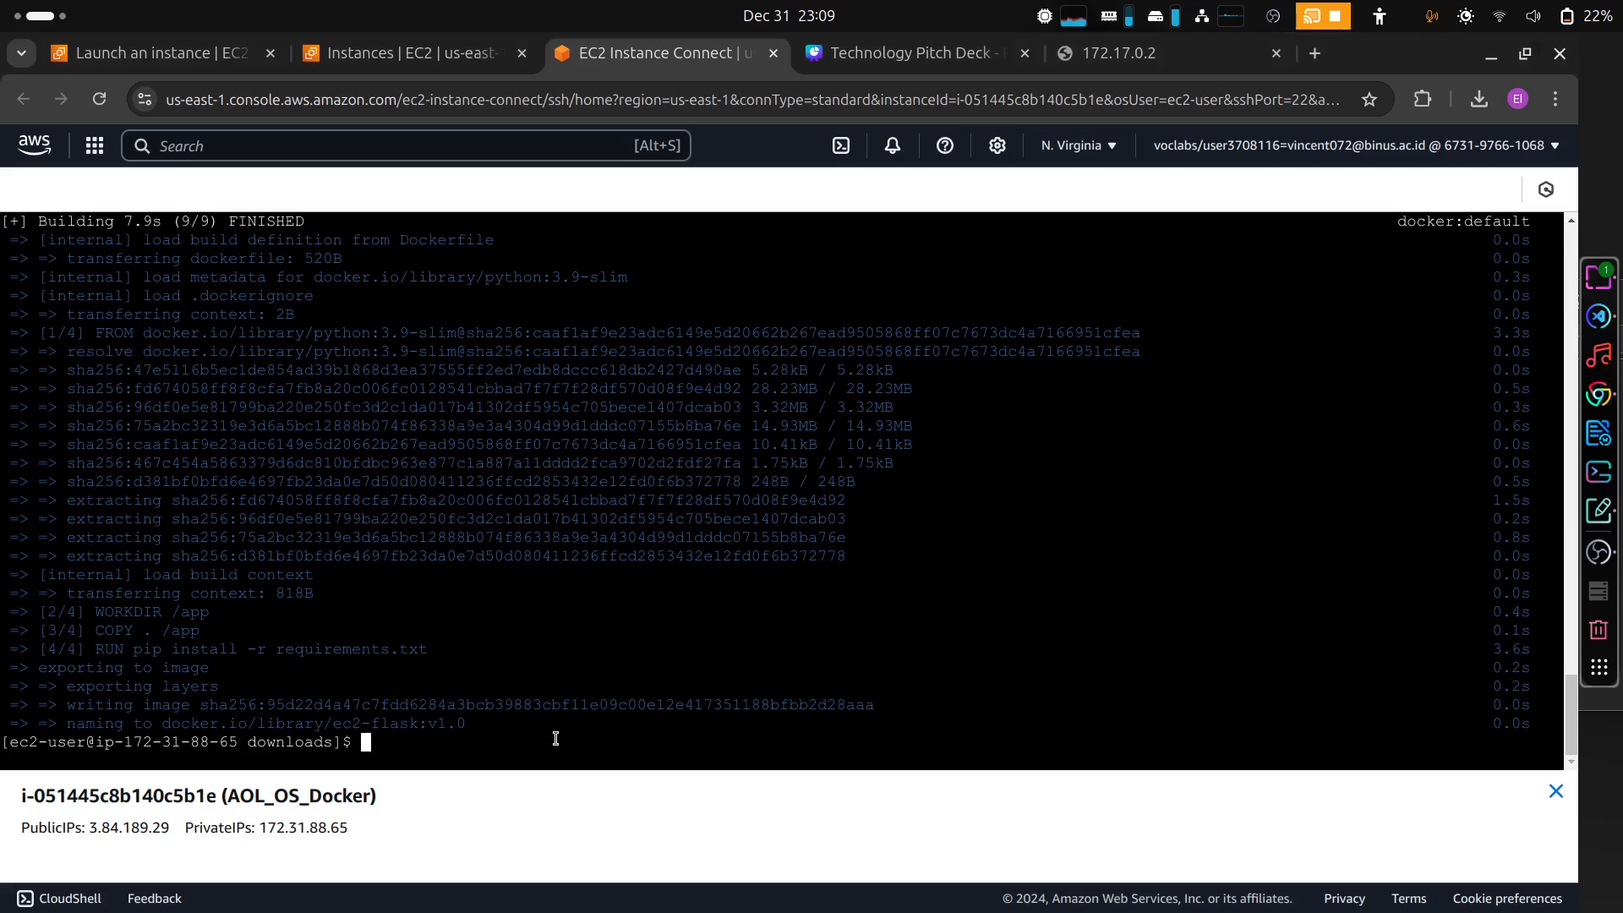
{"action": "type", "text": "sudo docker images"}
{"action": "key", "text": "Return"}
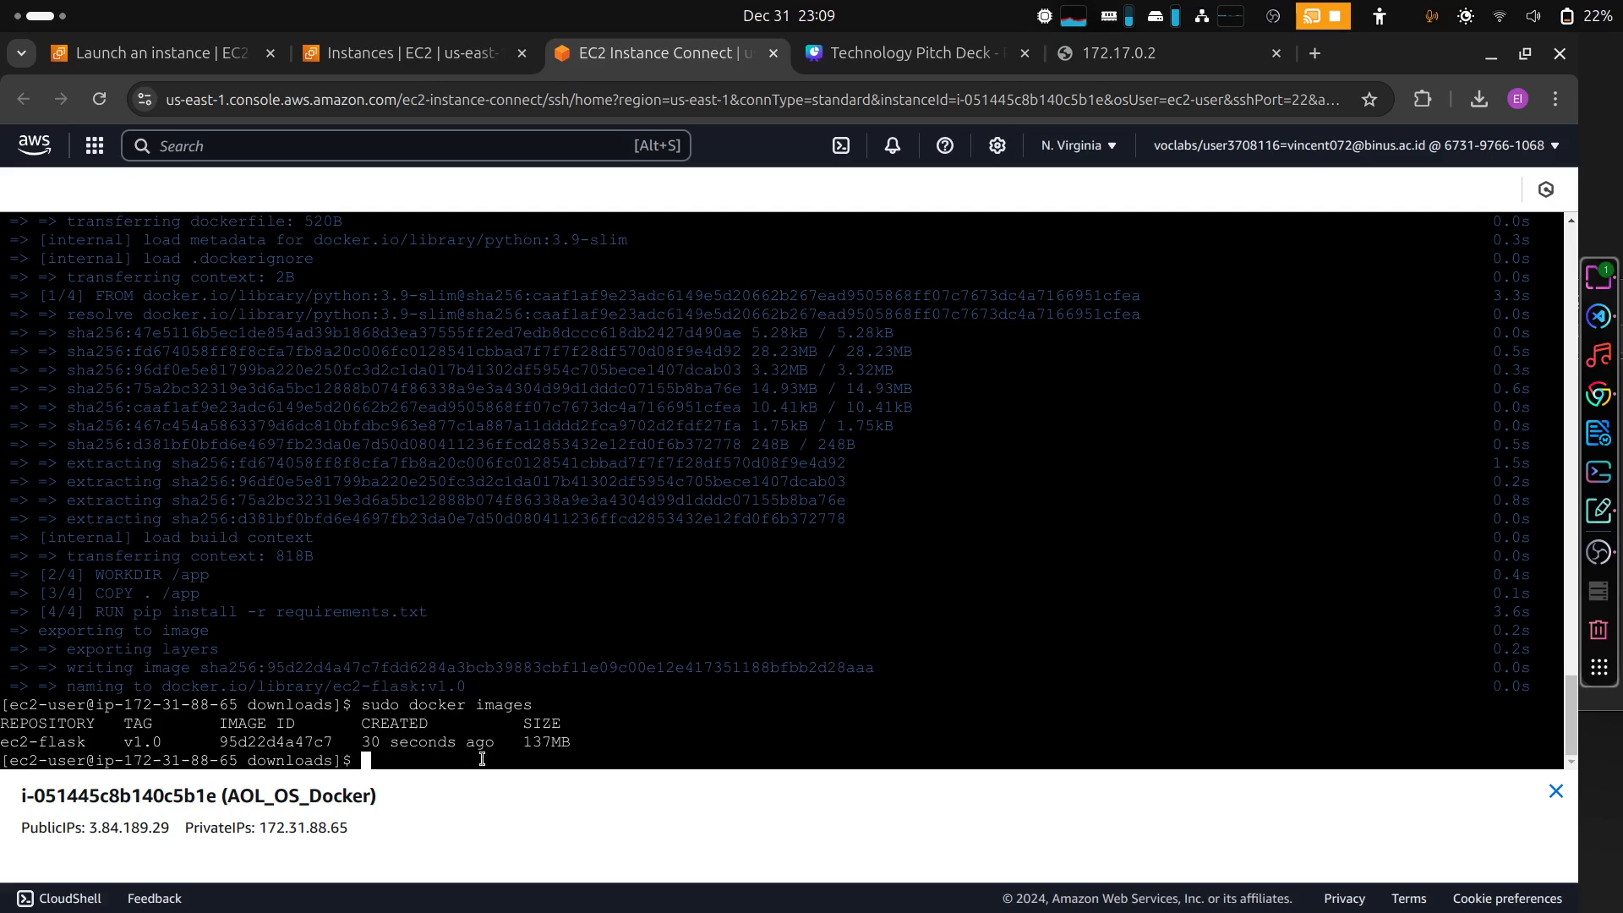
- Try to run the image ec-flask:v1.0 as a detached container with sudo, mapping port 80 to 5000
{"action": "type", "text": "sudo"}
{"action": "type", "text": "docker run -d -p 8-"}
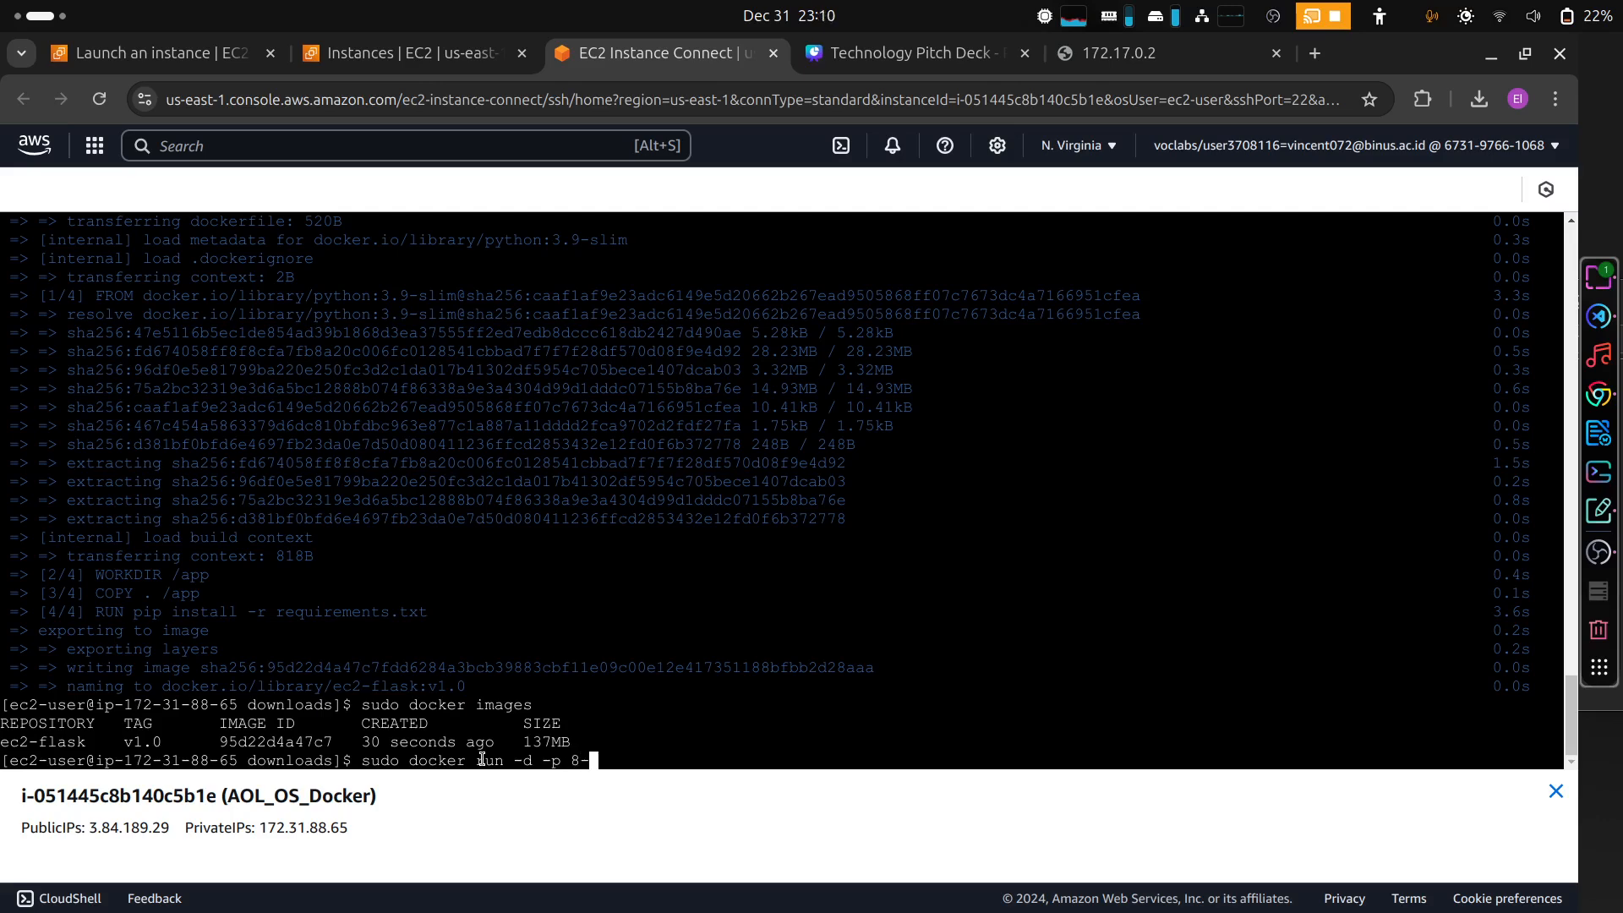
{"action": "type", "text": ":5000"}
{"action": "key", "text": "Left"}
{"action": "key", "text": "Left"}
{"action": "key", "text": "Left"}
{"action": "key", "text": "Left"}
{"action": "key", "text": "Left"}
{"action": "key", "text": "BackSpace"}
{"action": "type", "text": "0"}
{"action": "key", "text": "Right"}
{"action": "key", "text": "Right"}
{"action": "key", "text": "Right"}
{"action": "key", "text": "Right"}
{"action": "key", "text": "Right"}
{"action": "type", "text": "ec-flask:v:"}
{"action": "key", "text": "BackSpace"}
{"action": "type", "text": "1.0"}
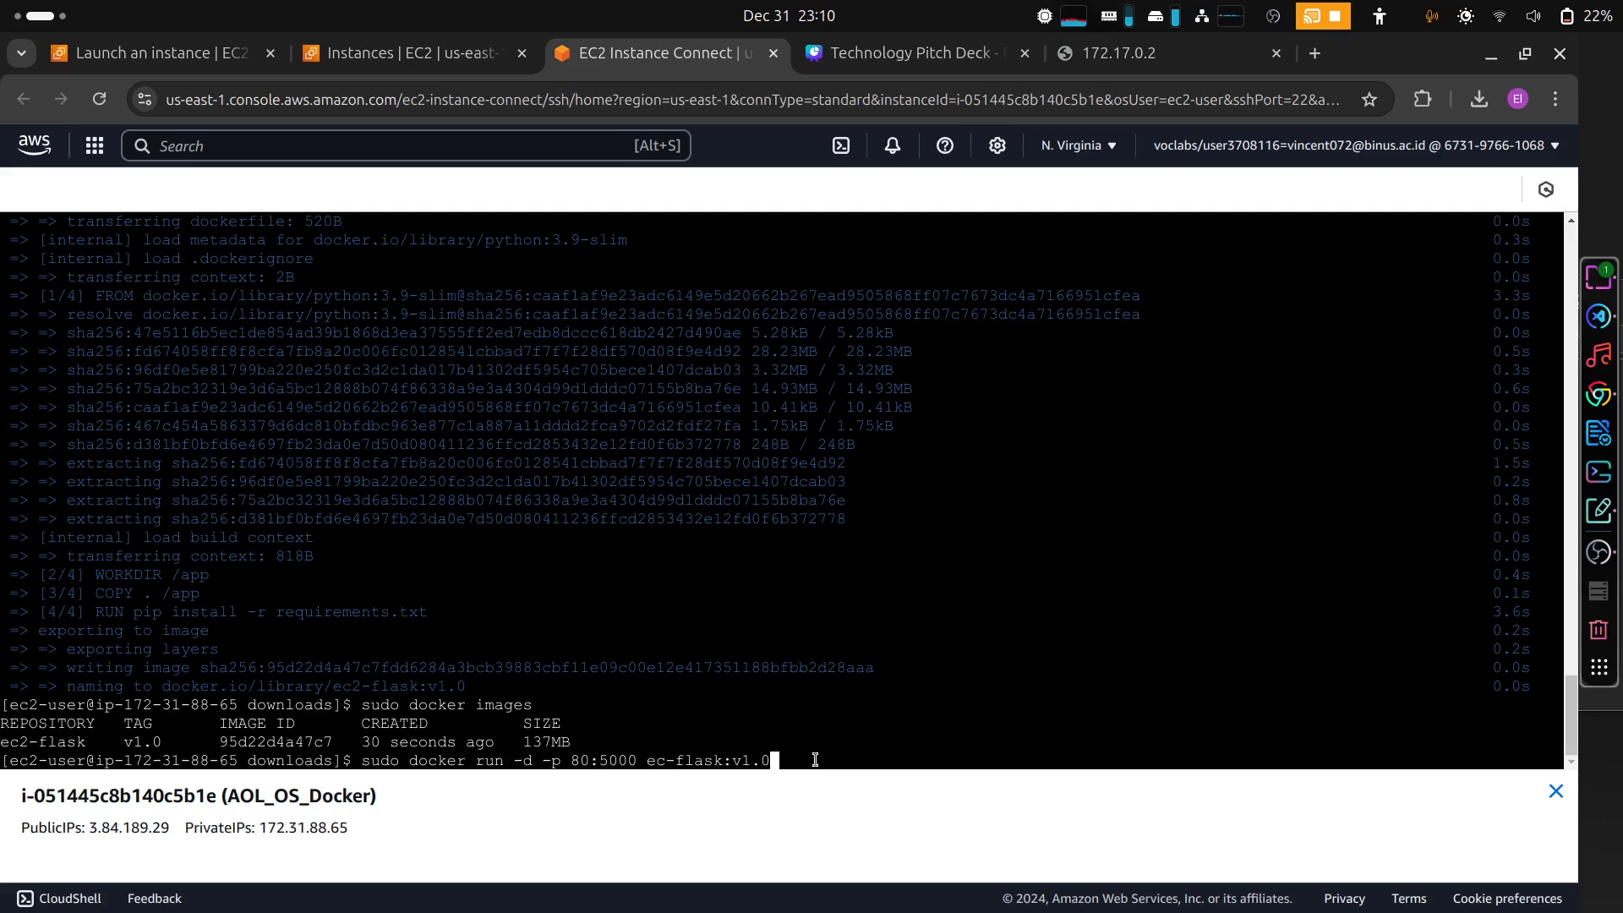
{"action": "key", "text": "Return"}
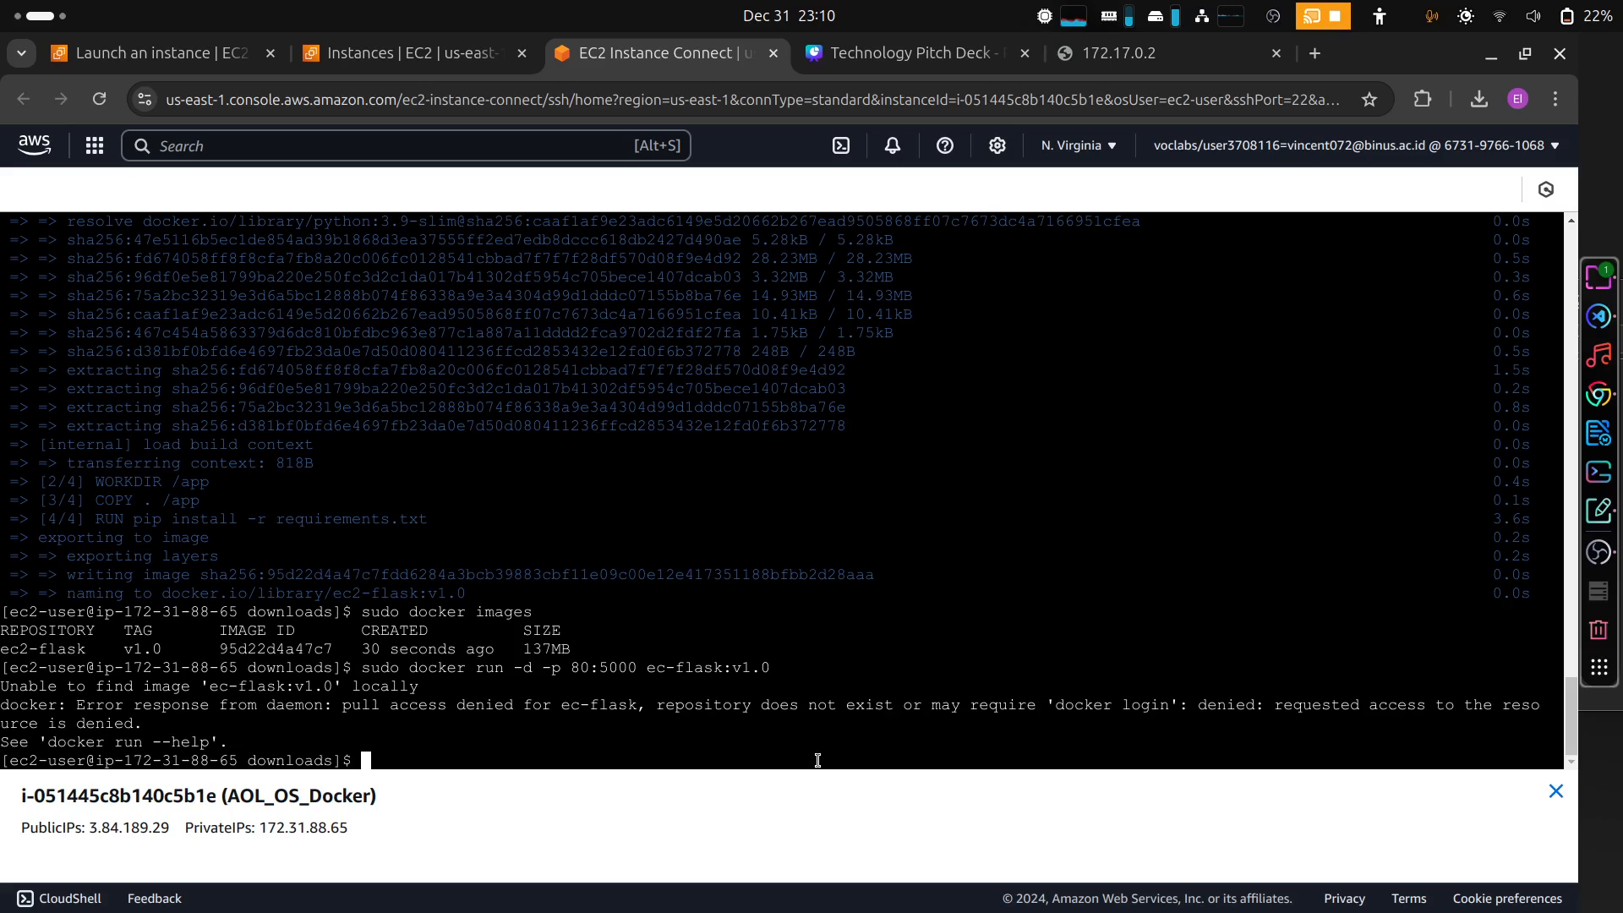
- Run the image ec2-flask:v1.0 as a detached container with sudo, mapping port 80 to 5000
{"action": "key", "text": "Up"}
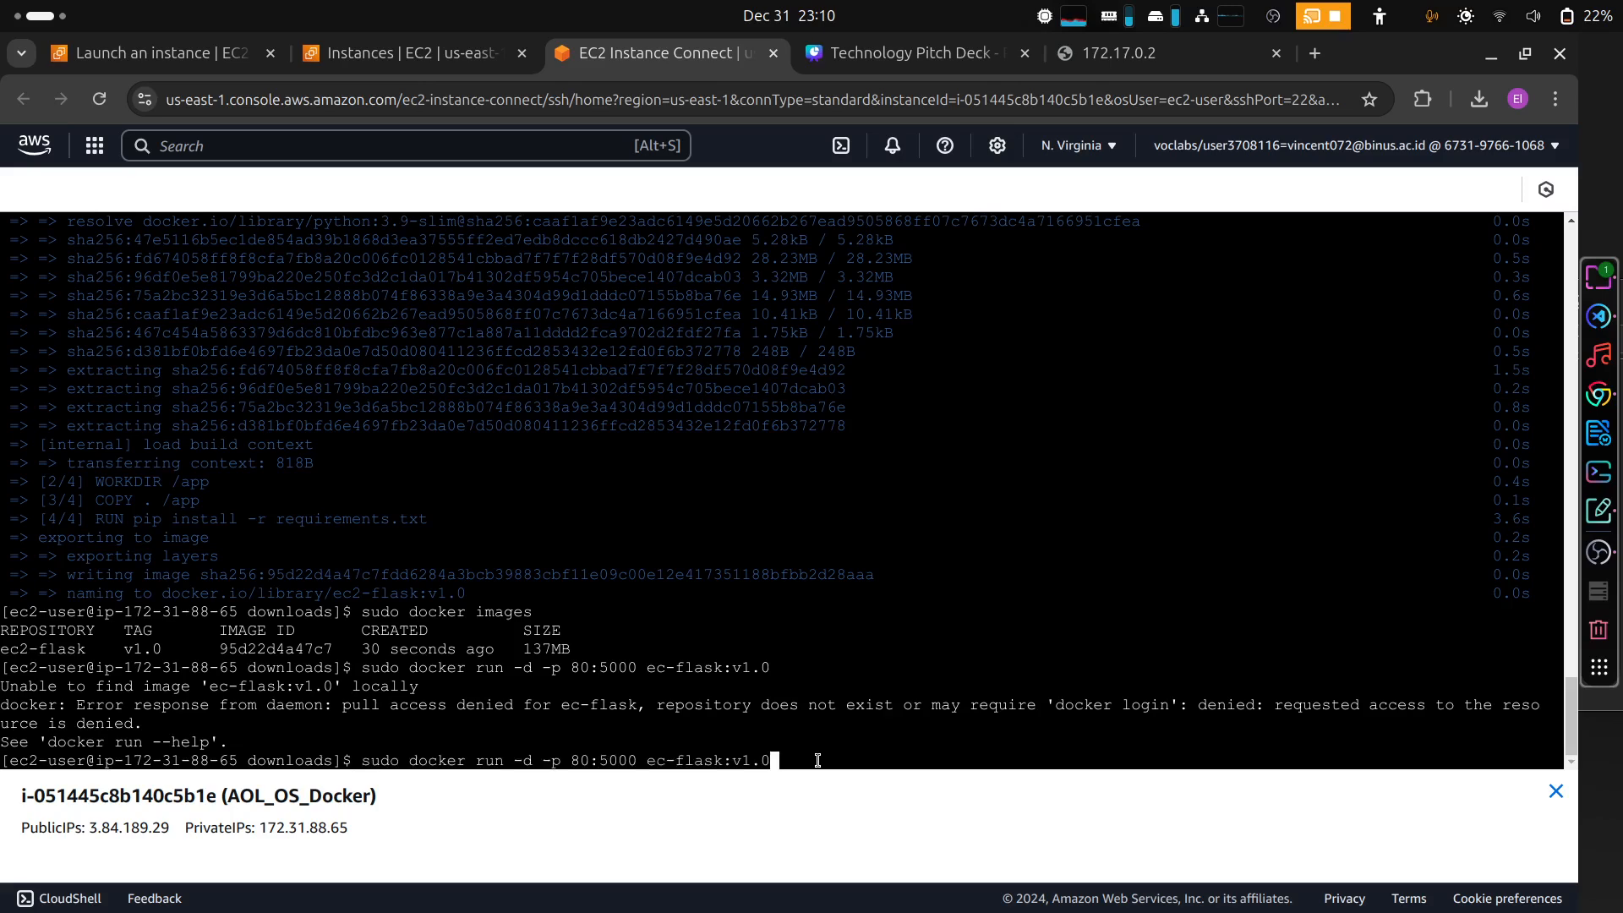
{"action": "key", "text": "Left"}
{"action": "key", "text": "Left"}
{"action": "key", "text": "Left"}
{"action": "key", "text": "Left"}
{"action": "key", "text": "Left"}
{"action": "key", "text": "Left"}
{"action": "key", "text": "Left"}
{"action": "key", "text": "Left"}
{"action": "key", "text": "Left"}
{"action": "key", "text": "Left"}
{"action": "key", "text": "Left"}
{"action": "type", "text": "2"}
{"action": "key", "text": "Return"}
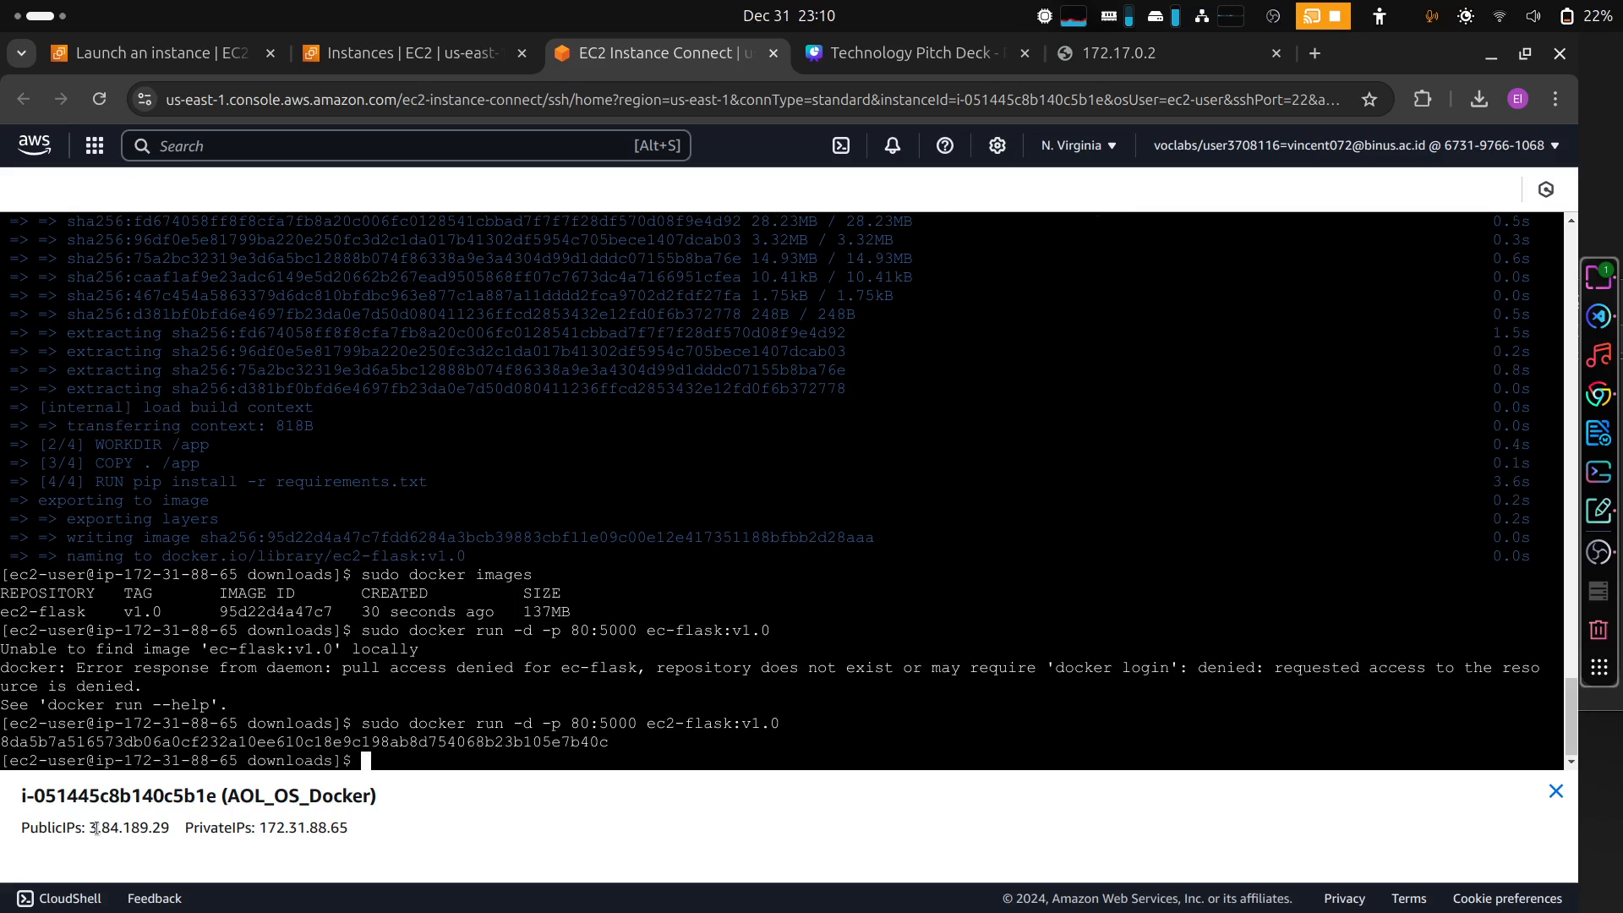
- Open the instance's public IP 3.84.189.29 in a new browser tab and compare the page with the one at 172.17.0.2
{"action": "left_click_drag", "start_coordinate": [92, 829], "coordinate": [169, 831]}
{"action": "key", "text": "ctrl+c"}
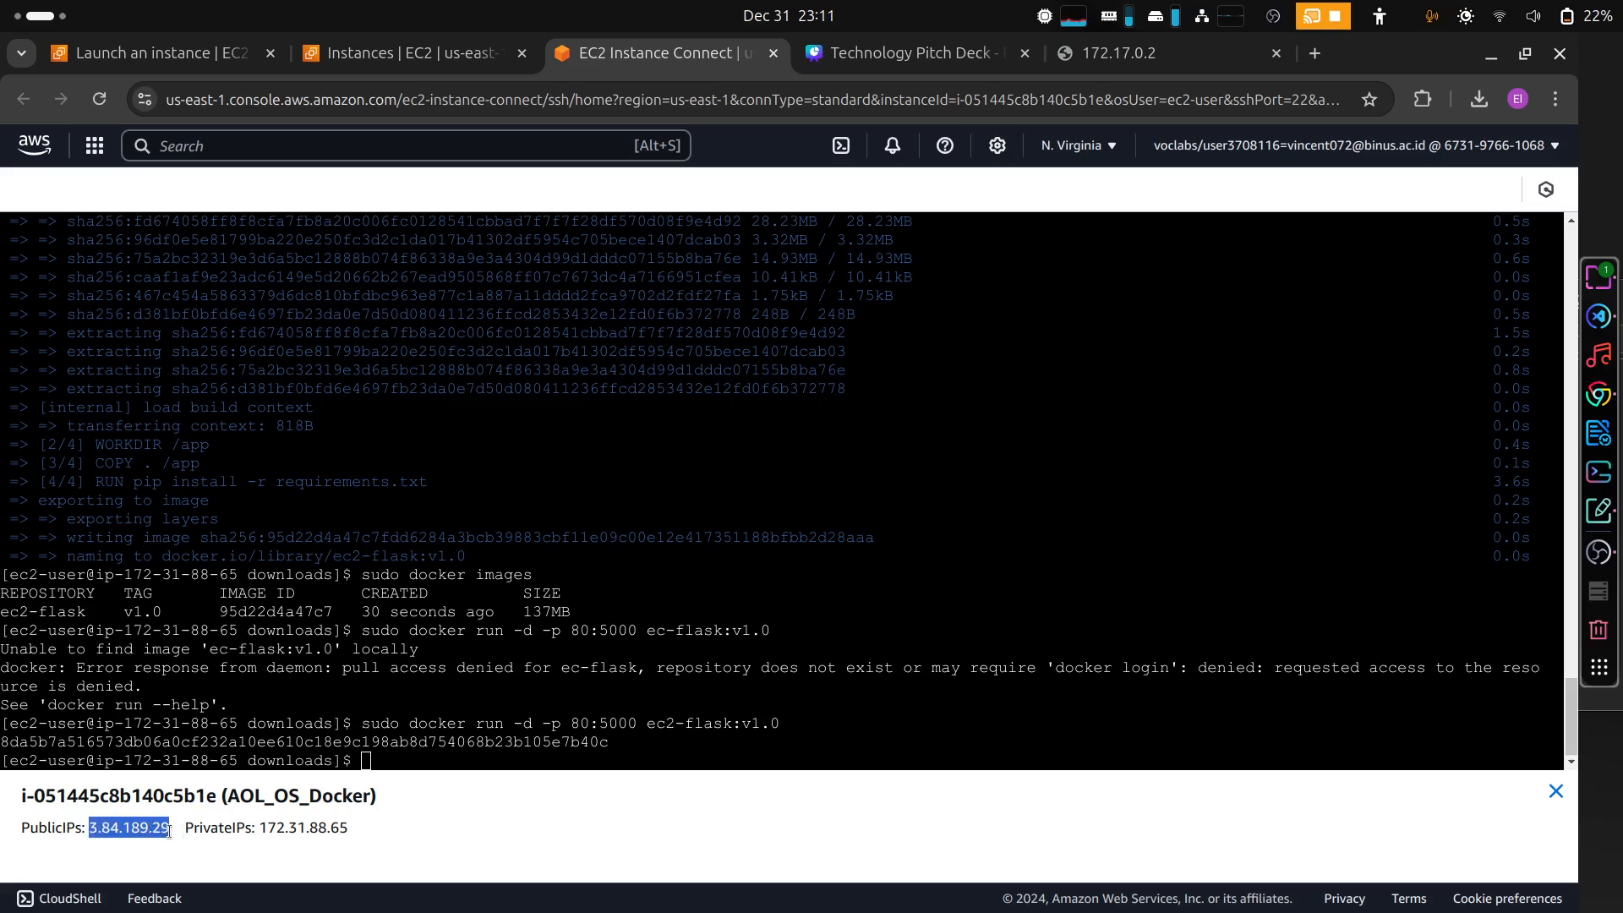
{"action": "left_click", "coordinate": [1314, 53]}
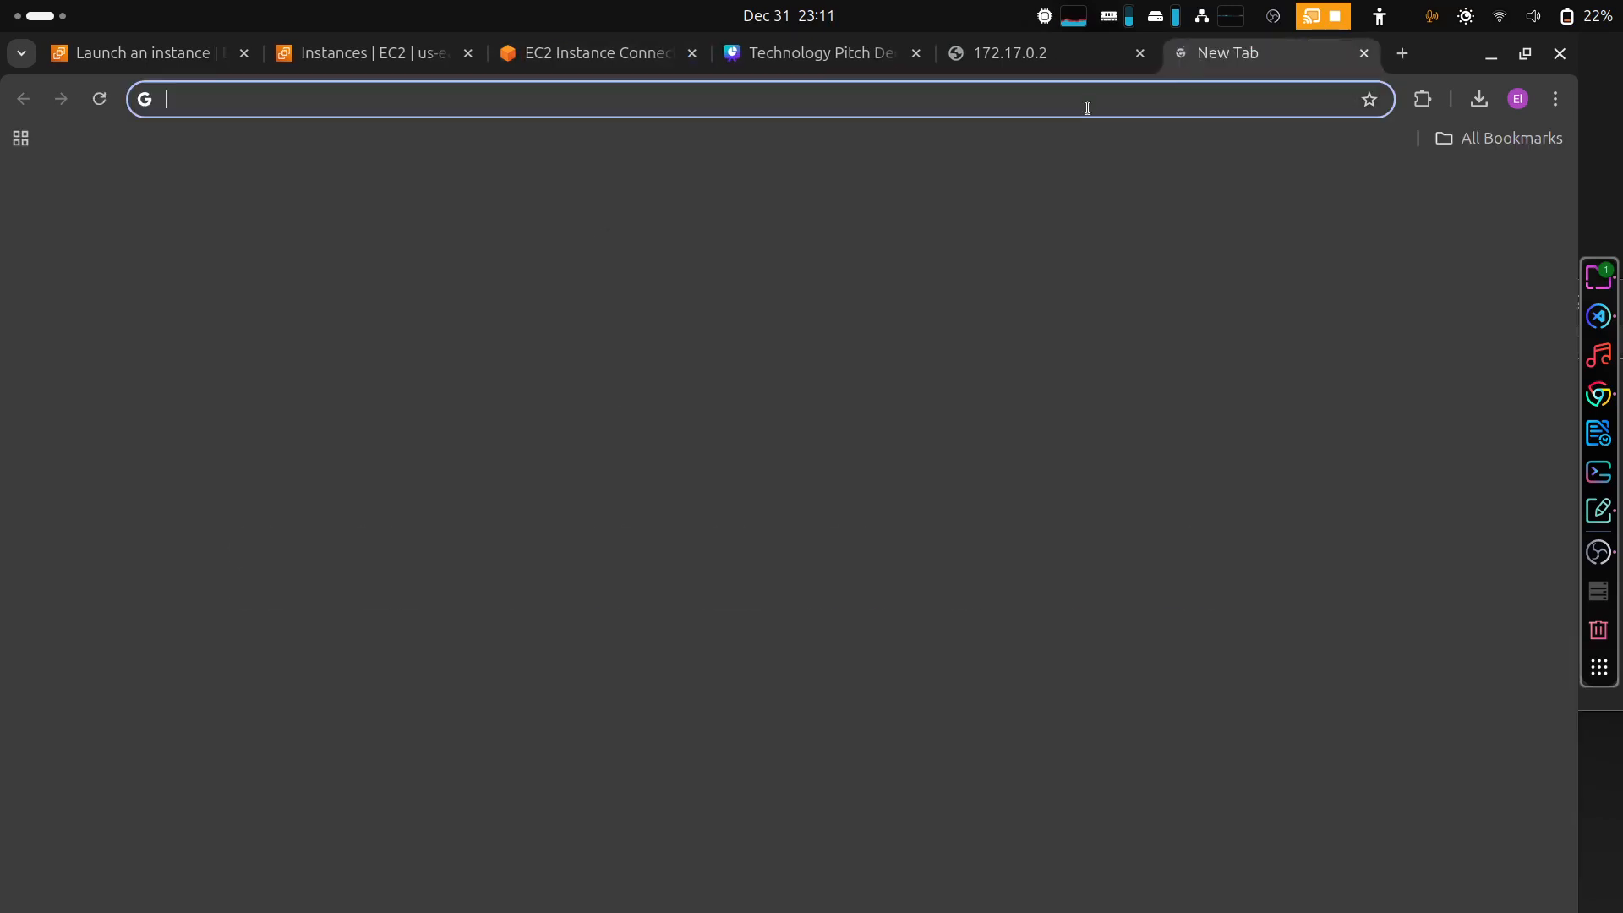
{"action": "left_click", "coordinate": [1081, 100]}
{"action": "key", "text": "ctrl+v"}
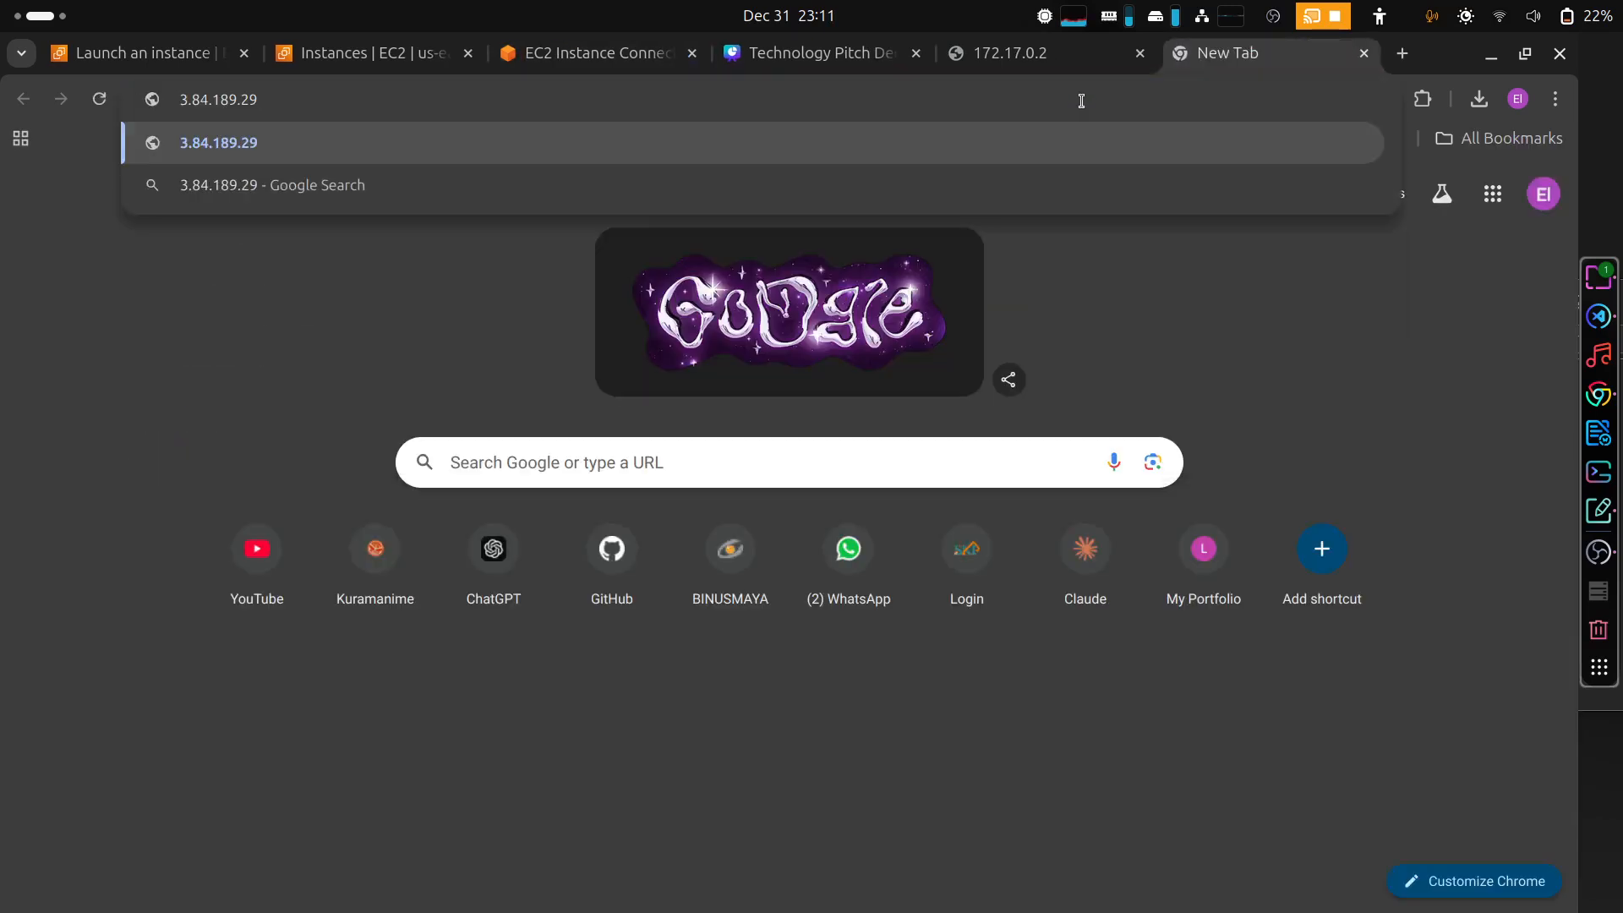
{"action": "key", "text": "Return"}
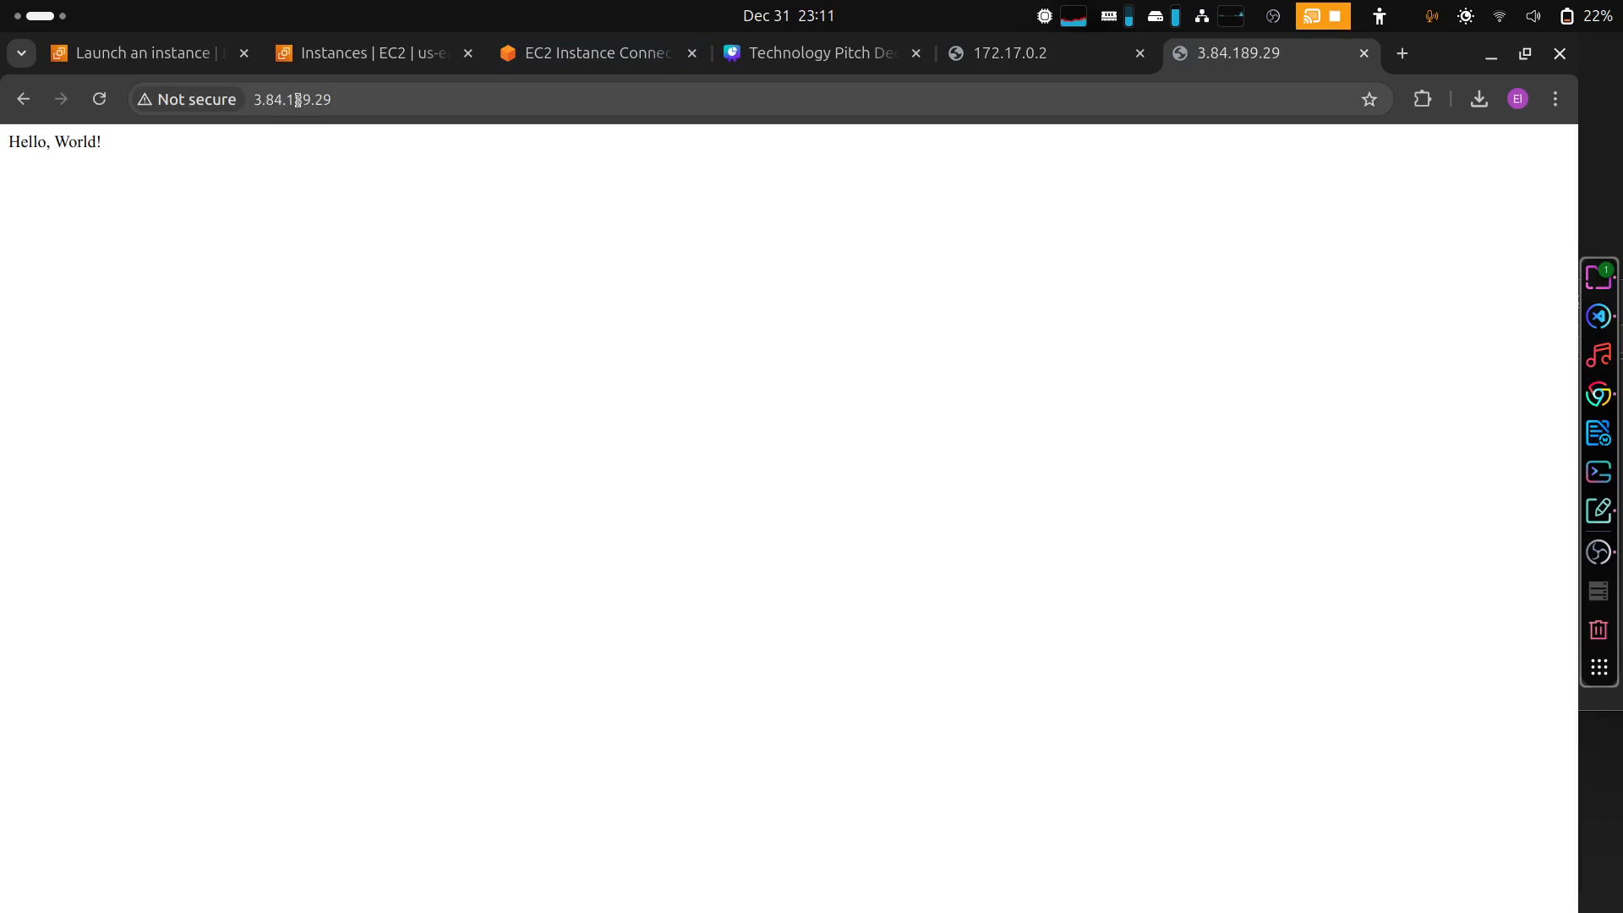
{"action": "left_click", "coordinate": [1026, 57]}
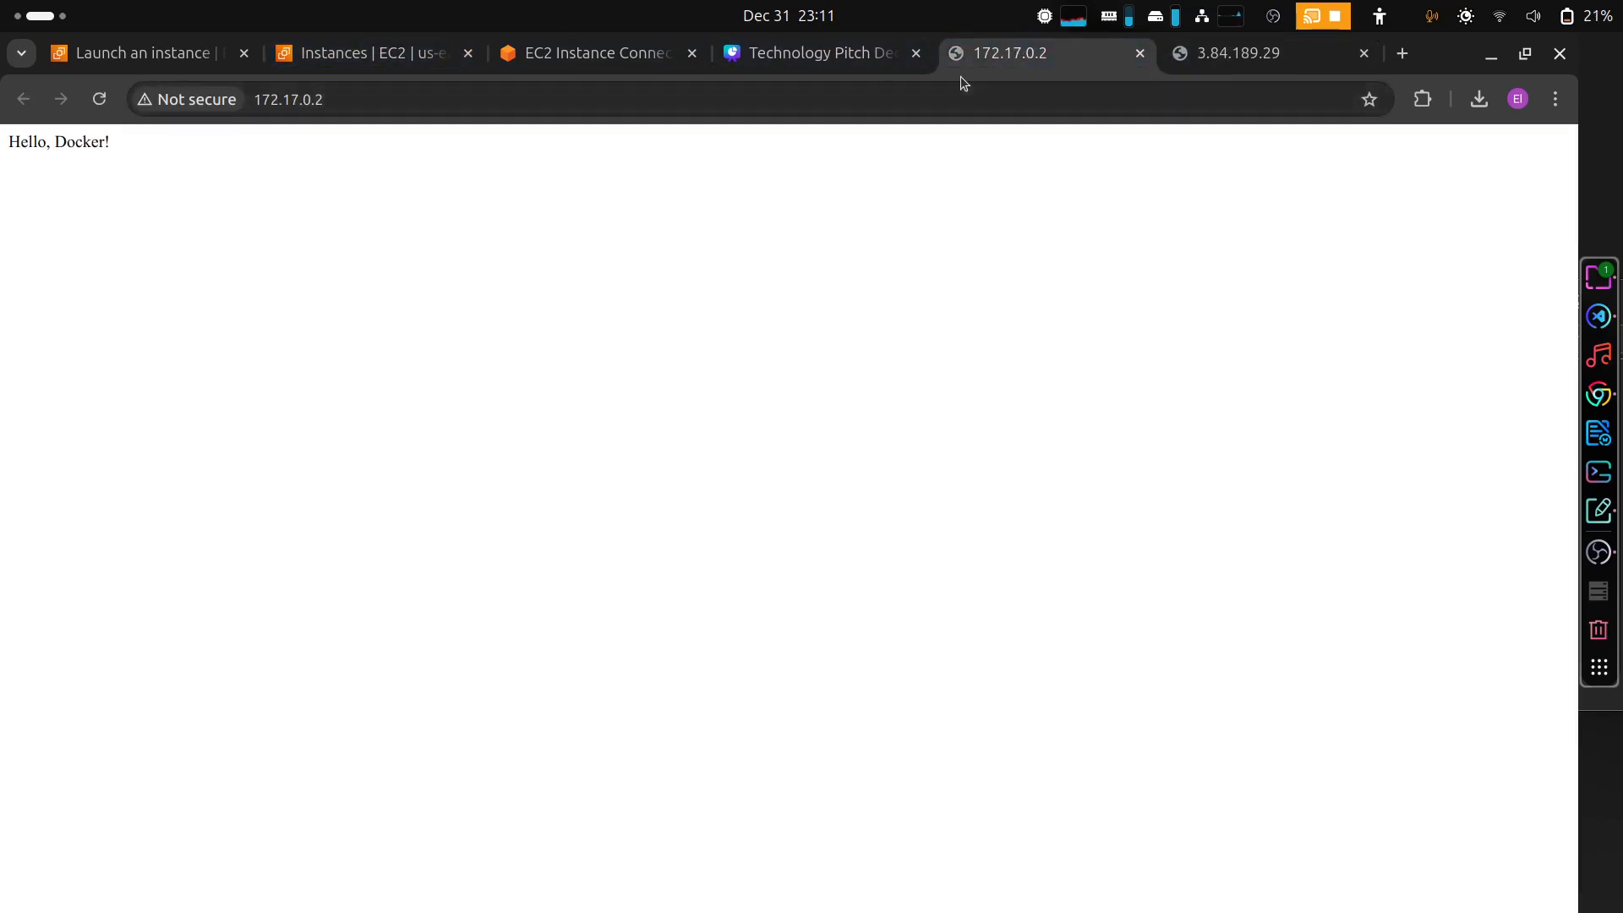
{"action": "left_click", "coordinate": [1238, 52]}
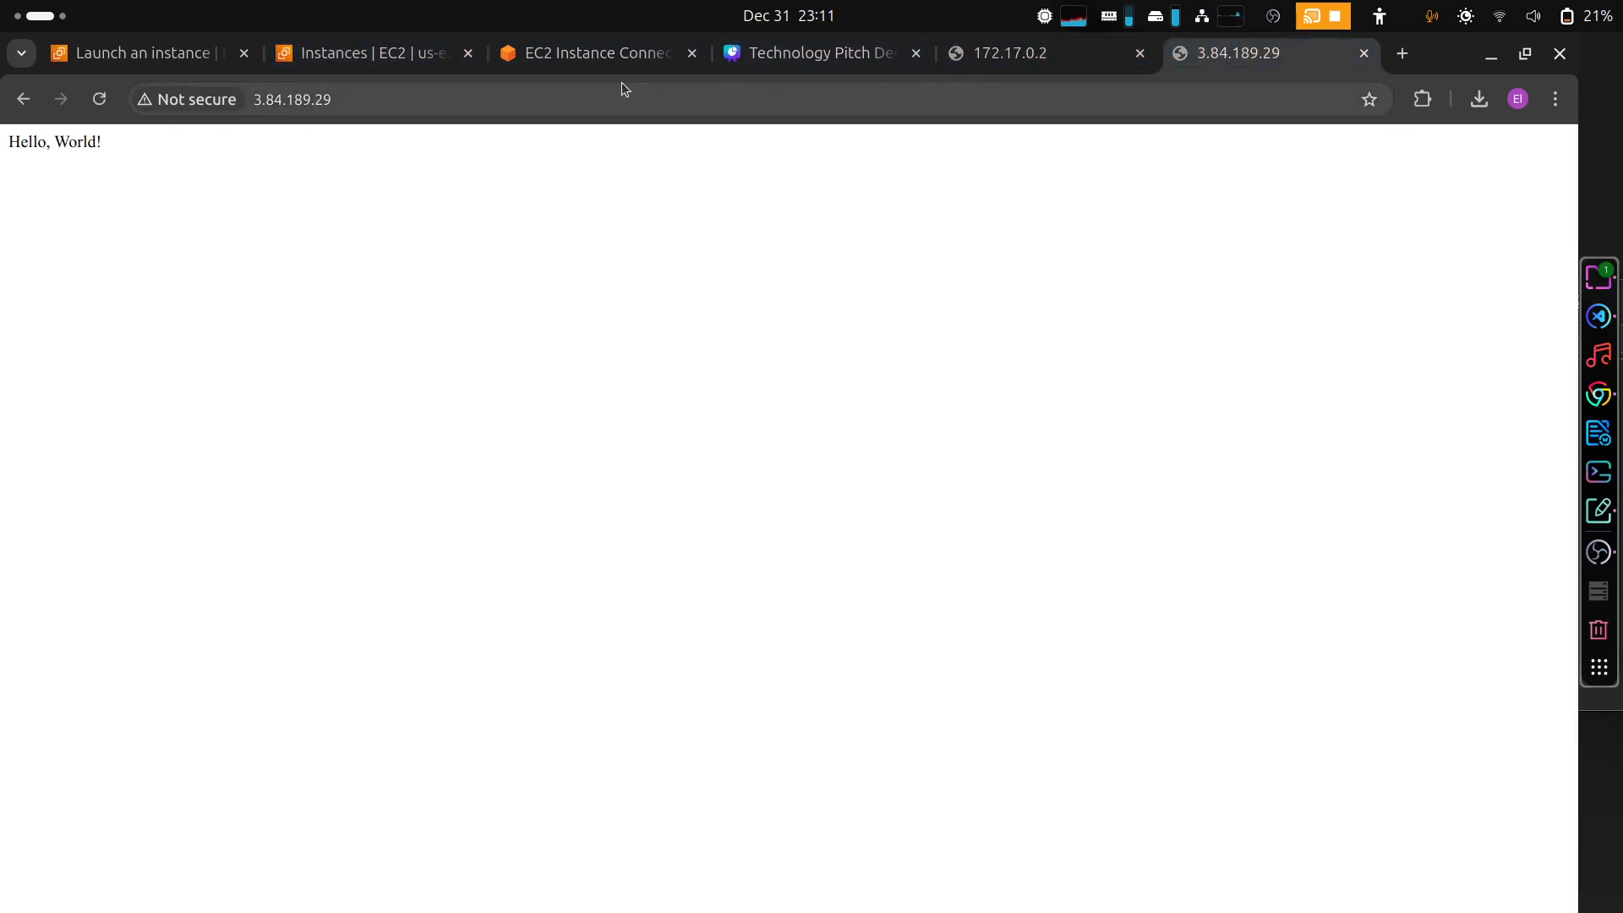
- Return to the EC2 terminal and list the running containers with sudo docker ps
{"action": "left_click", "coordinate": [588, 63]}
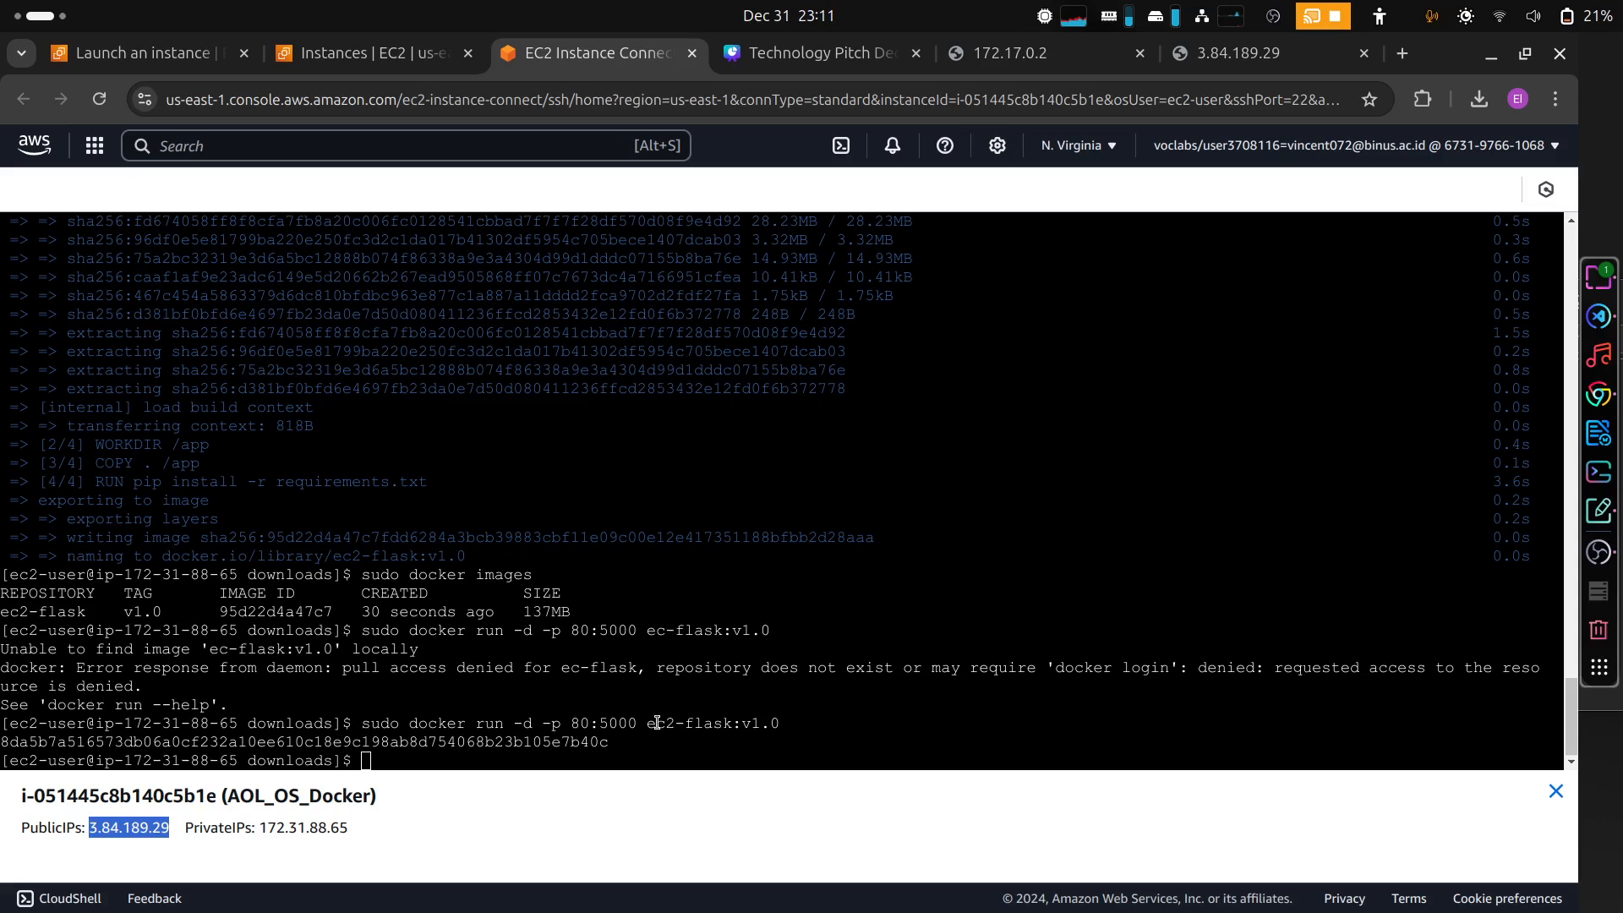
{"action": "left_click", "coordinate": [658, 722]}
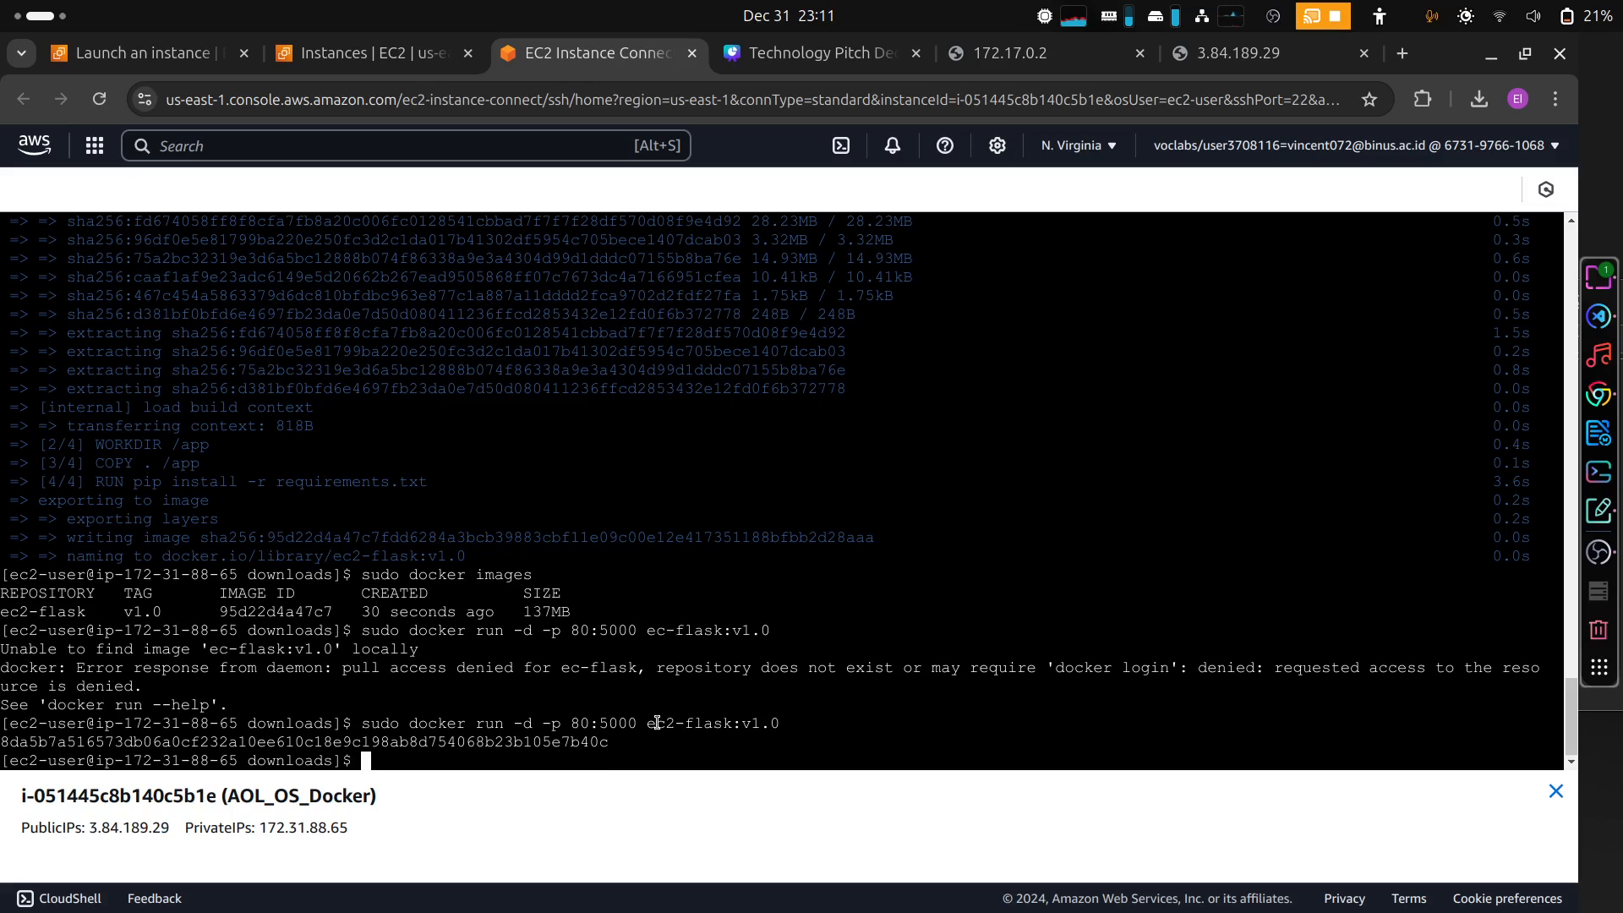
{"action": "type", "text": "do docker ps"}
{"action": "key", "text": "Return"}
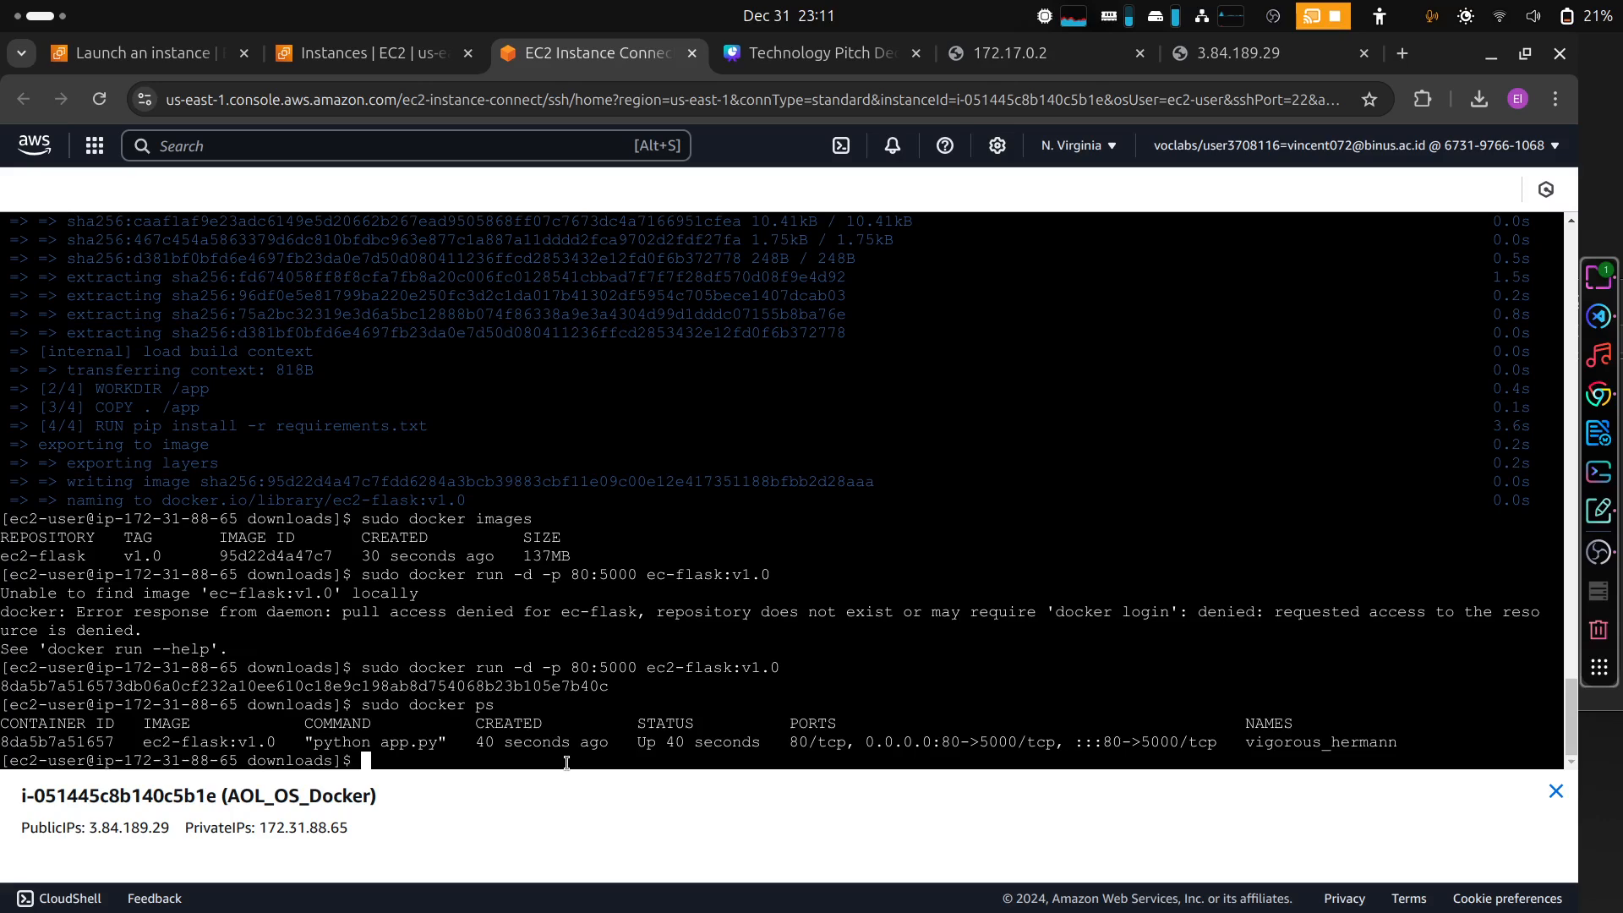
- Stop the running ec2-flask:v1.0 container with sudo docker stop, using its container ID 8da5b7a51657
{"action": "type", "text": "sudo docker stop"}
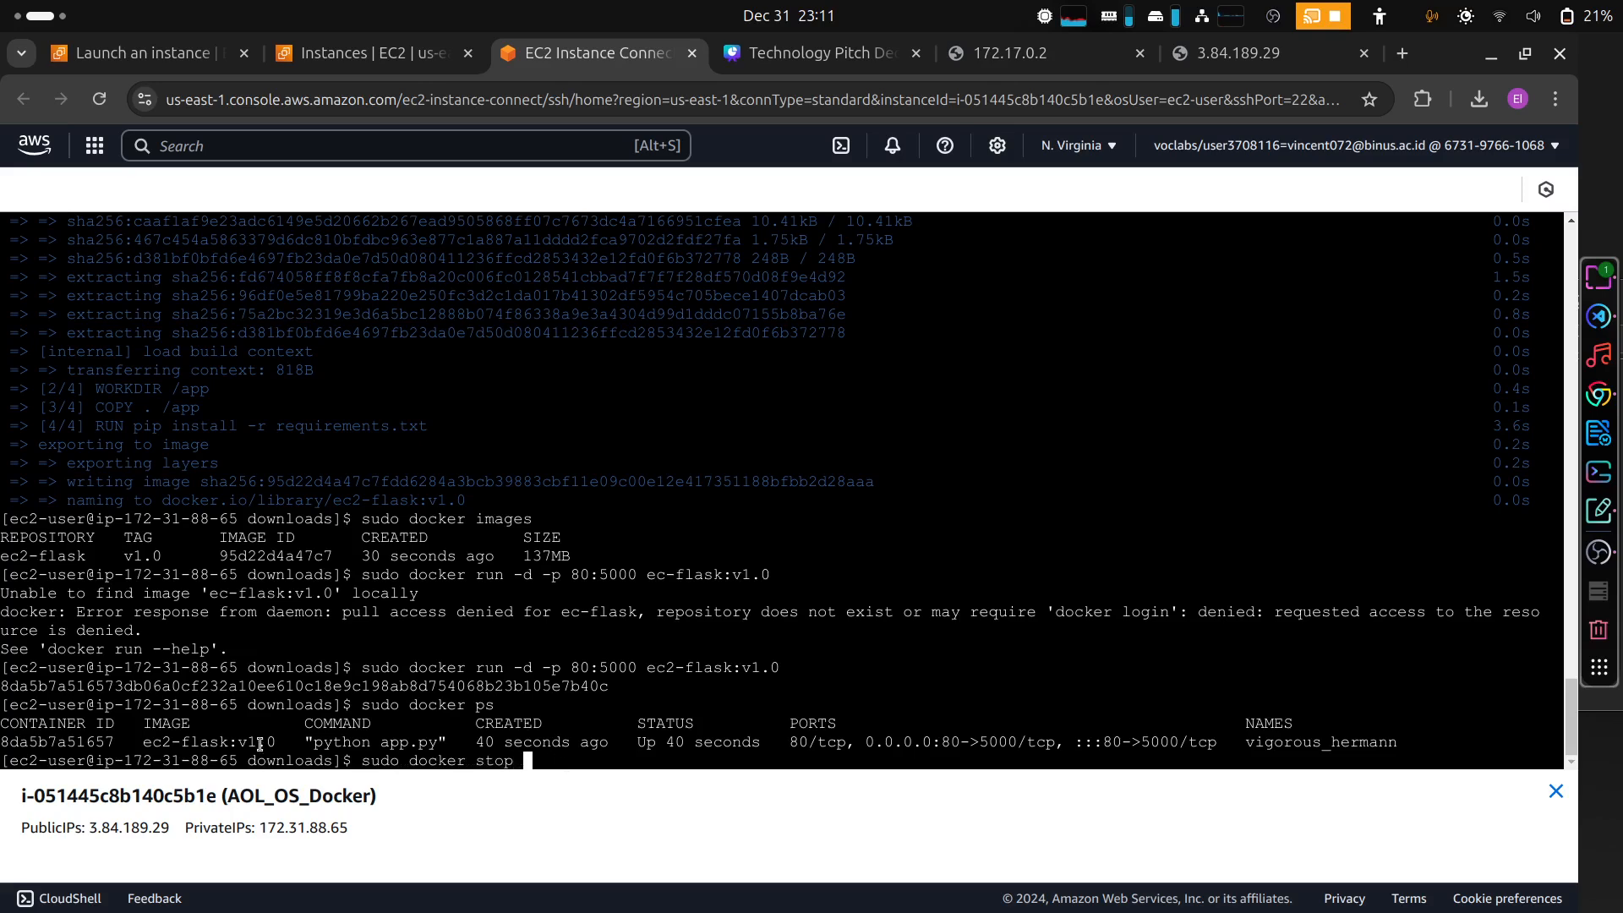
{"action": "double_click", "coordinate": [65, 741]}
{"action": "key", "text": "ctrl+c"}
{"action": "right_click", "coordinate": [65, 741]}
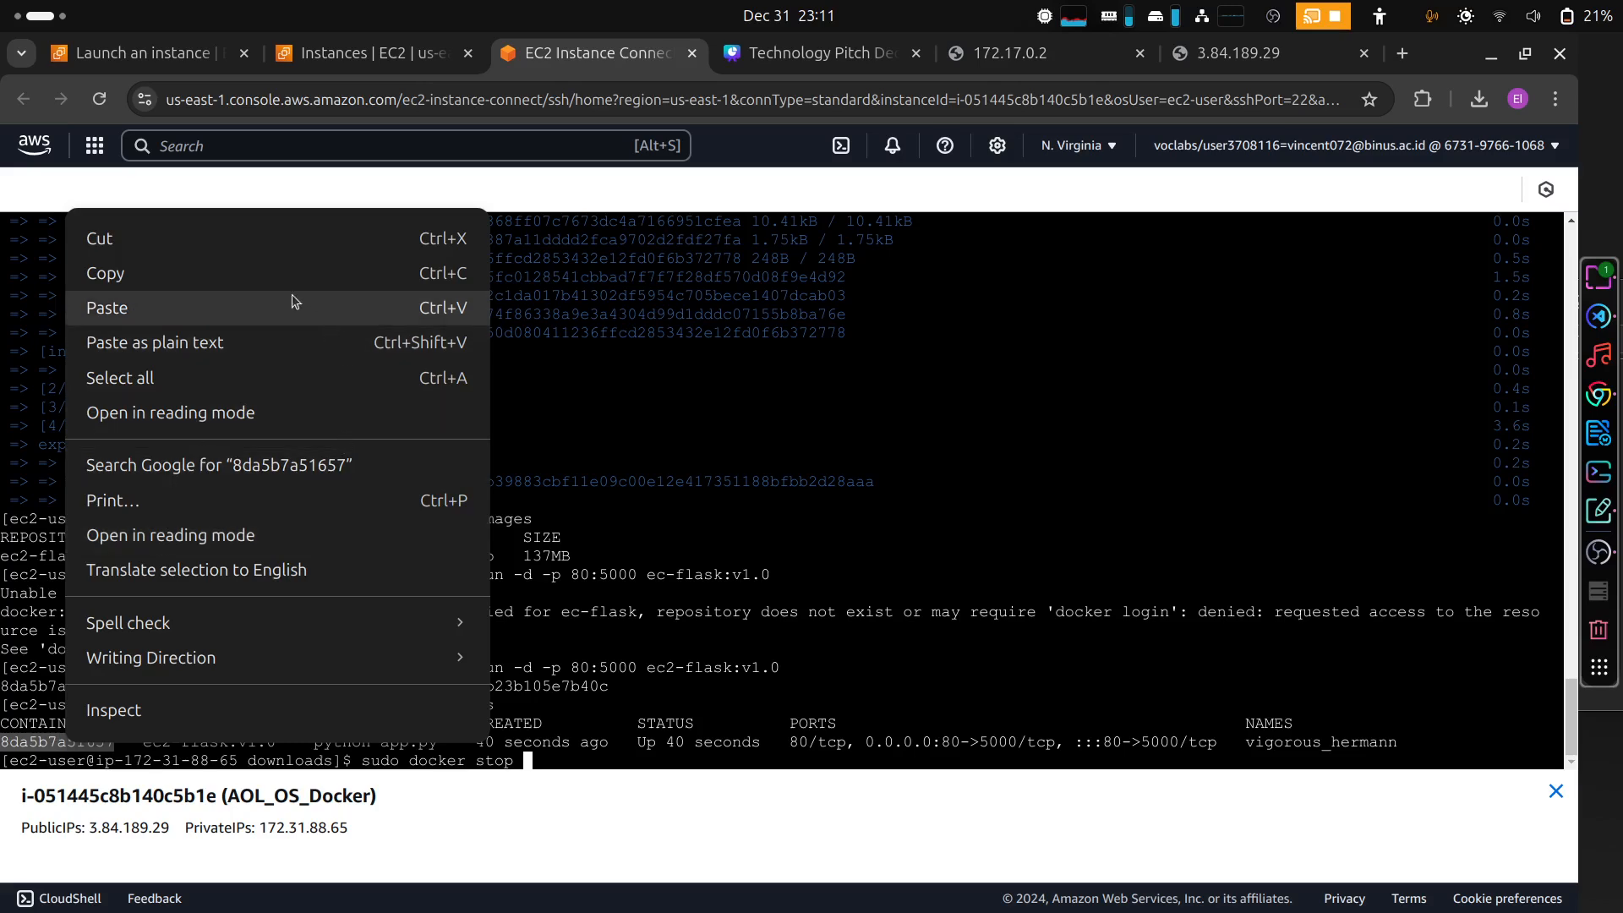
{"action": "left_click", "coordinate": [267, 262]}
{"action": "right_click", "coordinate": [619, 760]}
{"action": "left_click", "coordinate": [722, 338]}
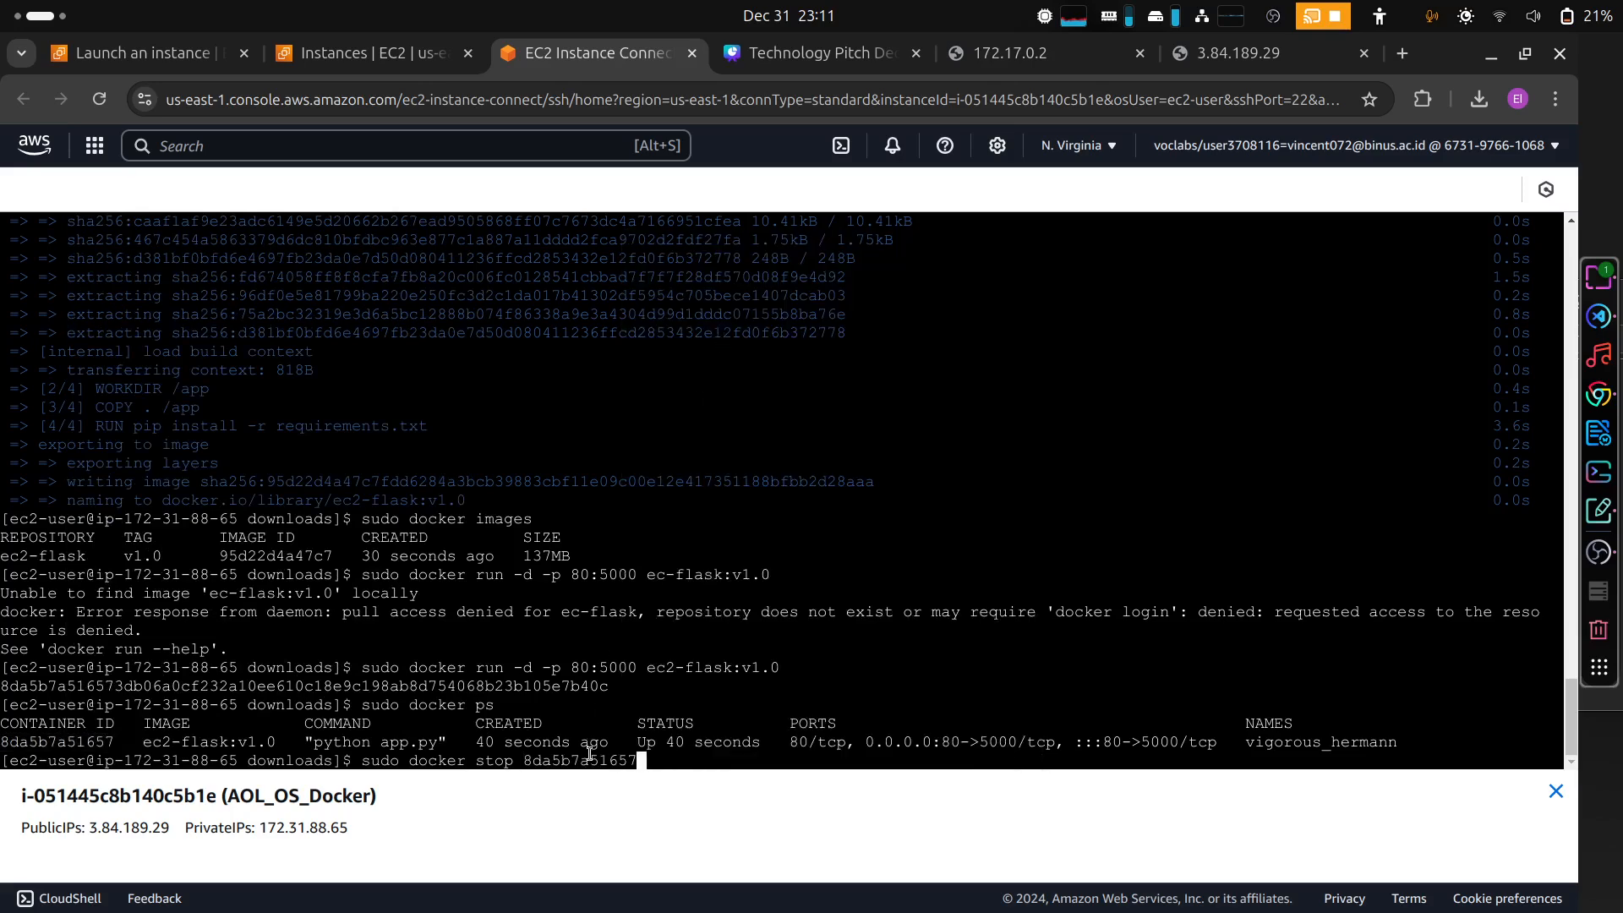
{"action": "key", "text": "Return"}
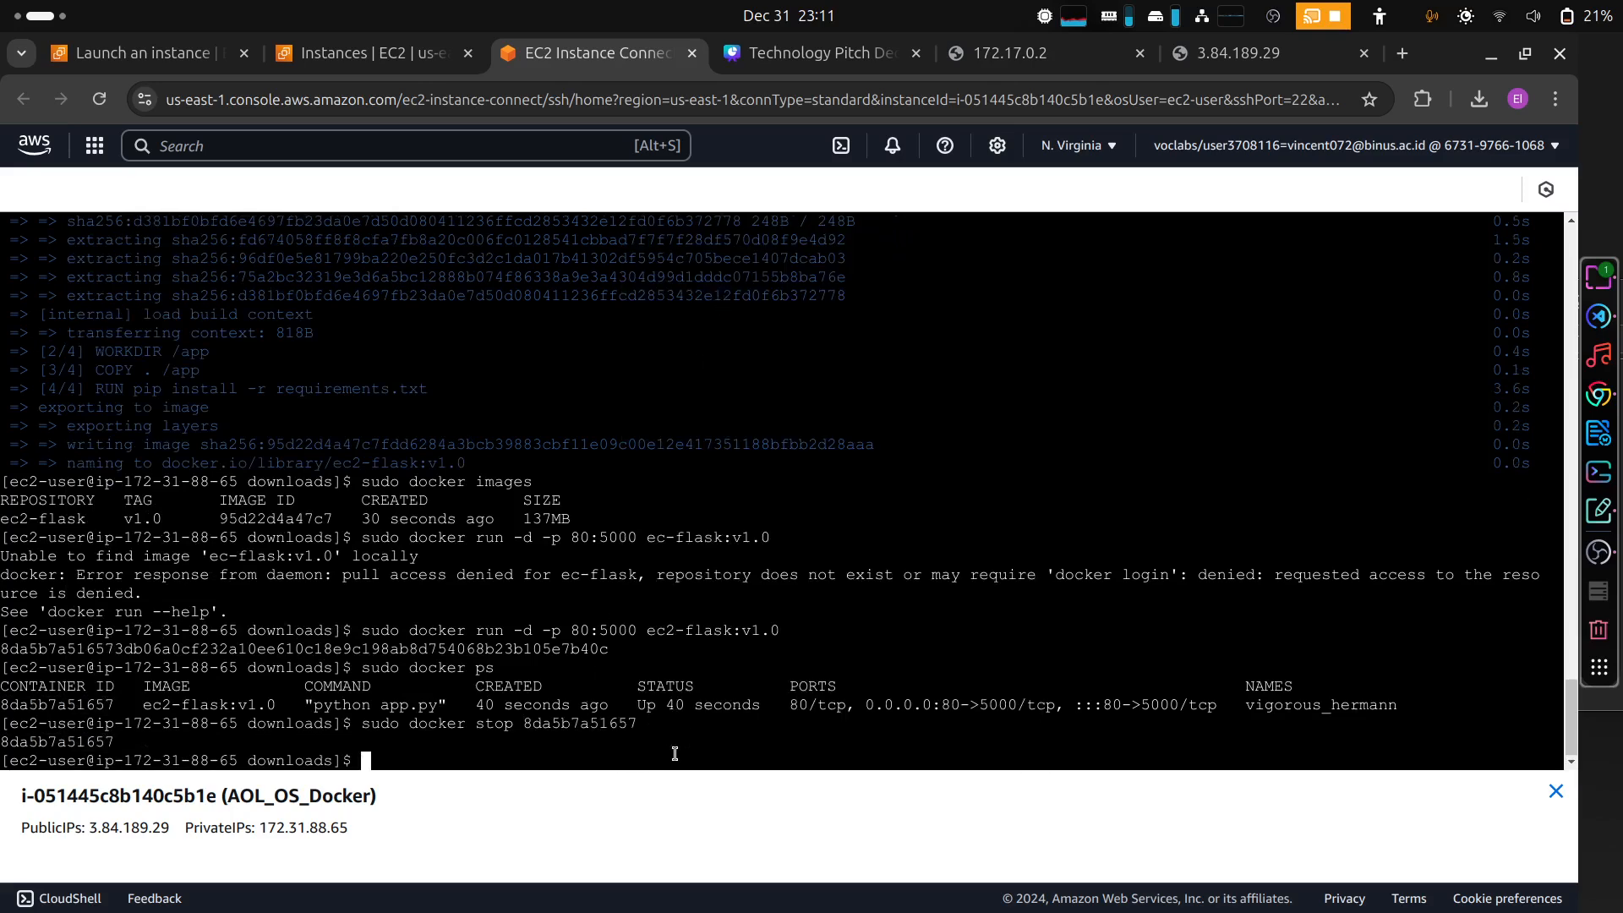
- List the running containers again and reload the page at 3.84.189.29 to check that the app is offline
{"action": "key", "text": "Up"}
{"action": "key", "text": "Up"}
{"action": "key", "text": "Return"}
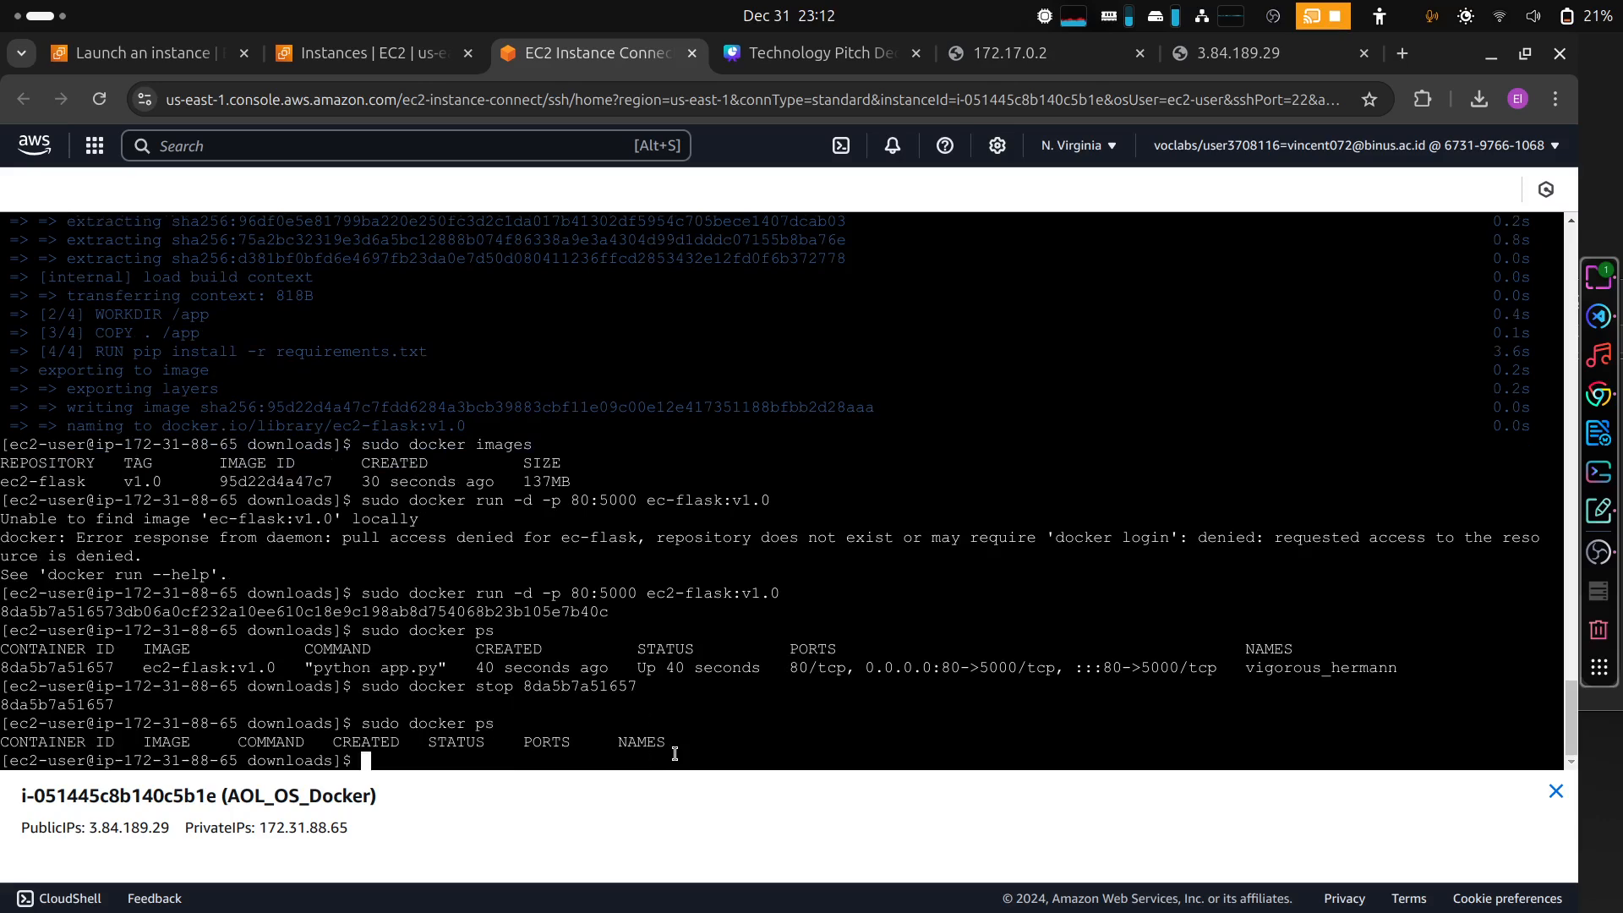
{"action": "left_click", "coordinate": [1265, 59]}
{"action": "left_click", "coordinate": [93, 103]}
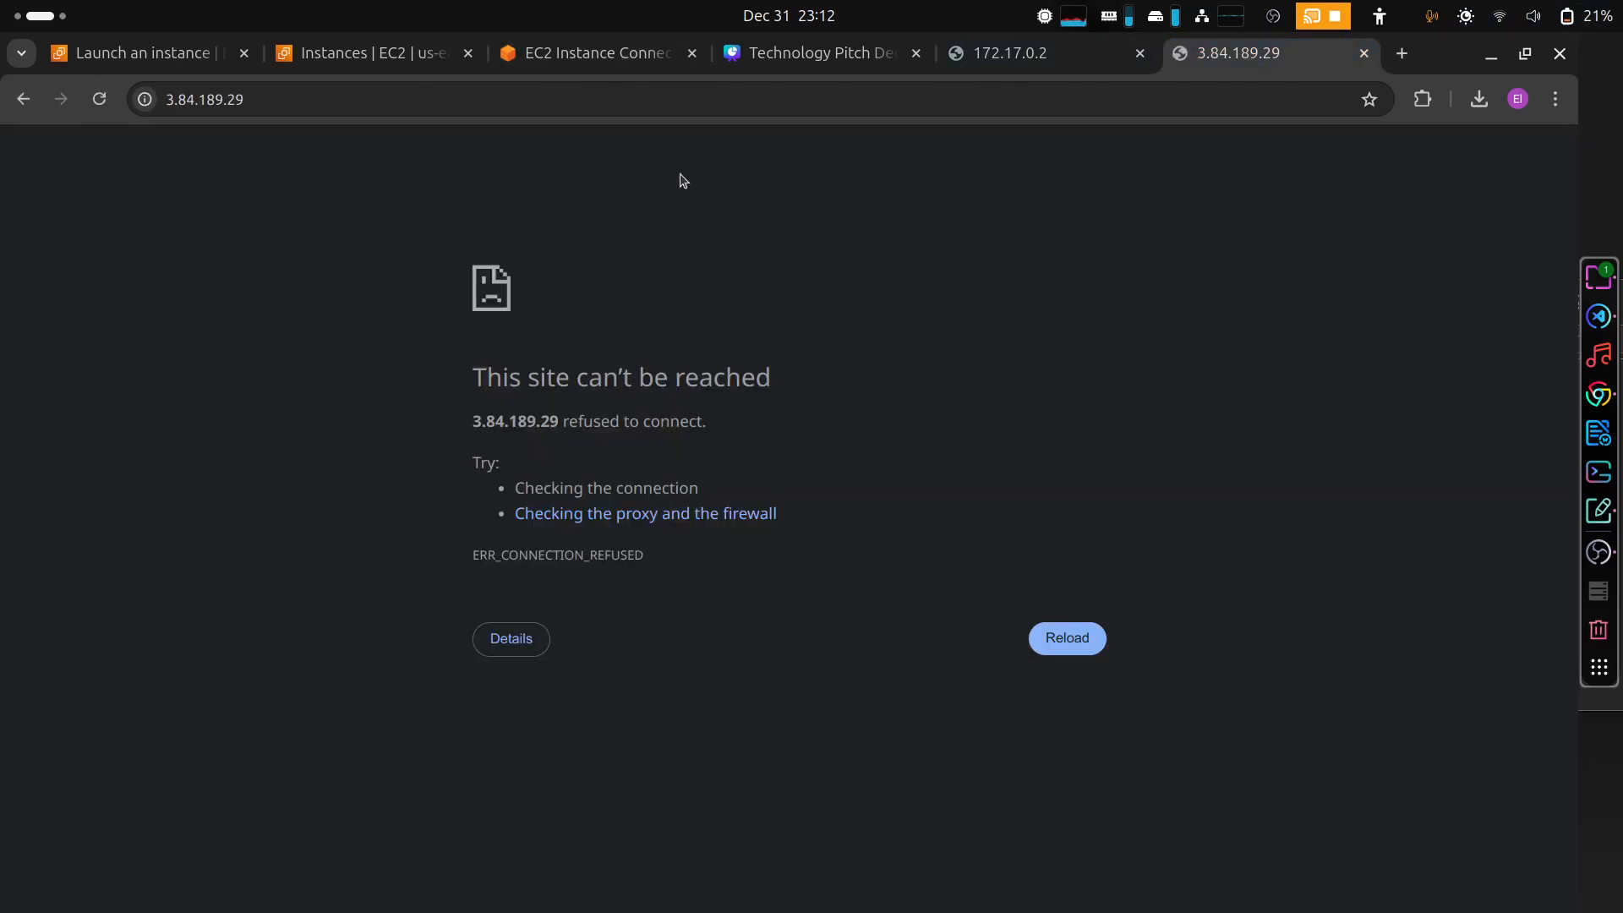
- Close the EC2 terminal session and terminate the AOL_OS_Docker instance from the EC2 instances list
{"action": "left_click", "coordinate": [597, 54]}
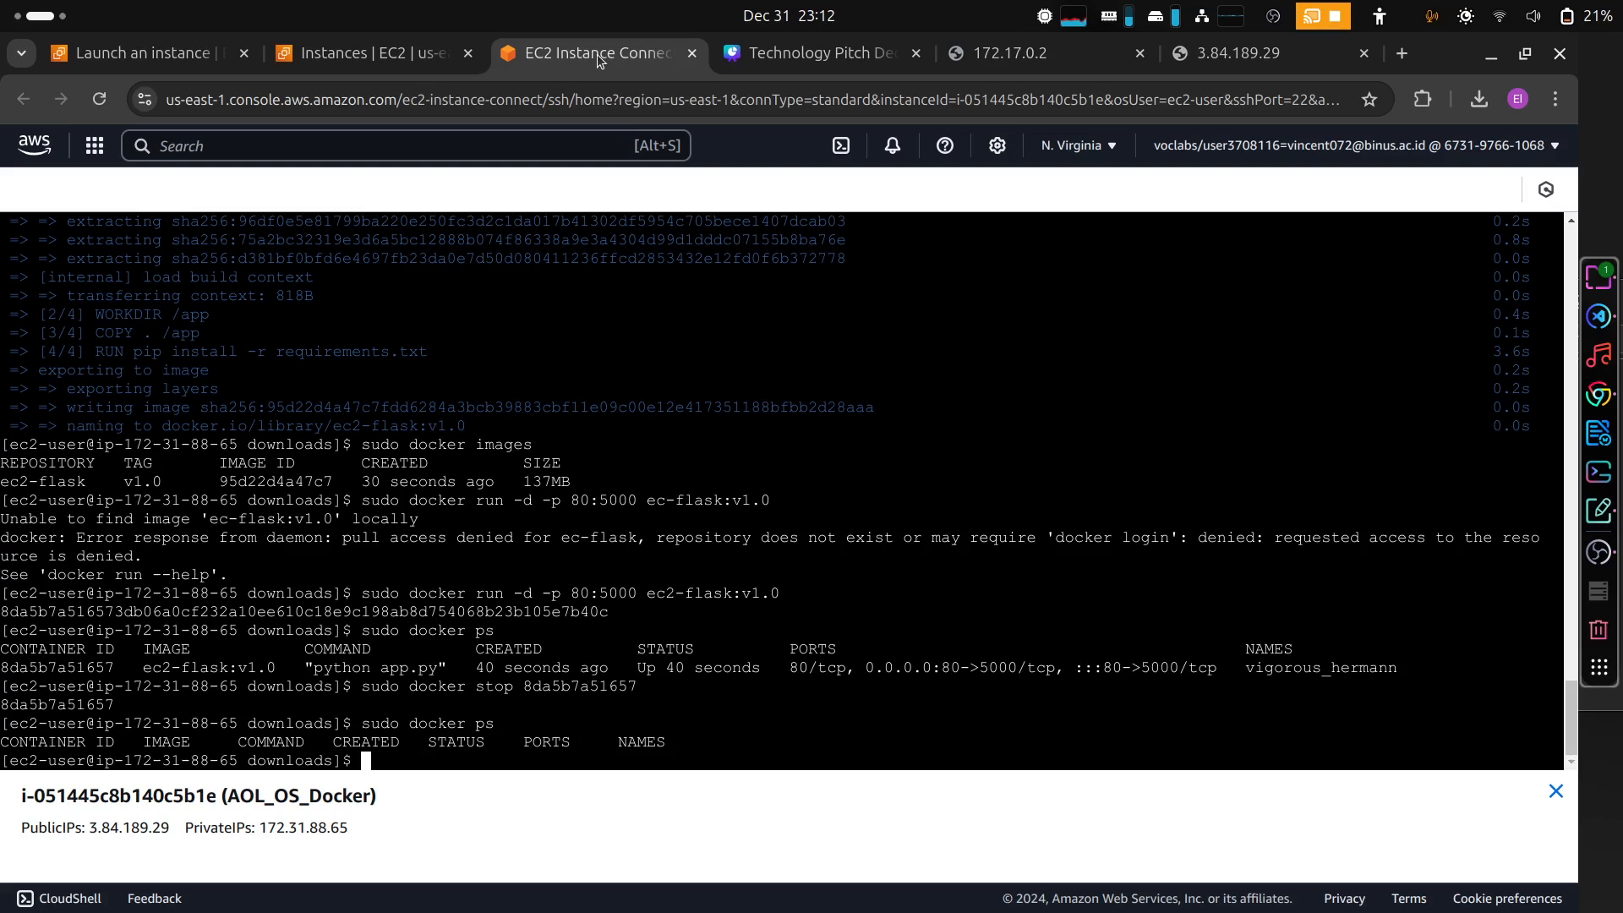
{"action": "left_click", "coordinate": [693, 53]}
{"action": "left_click", "coordinate": [388, 55]}
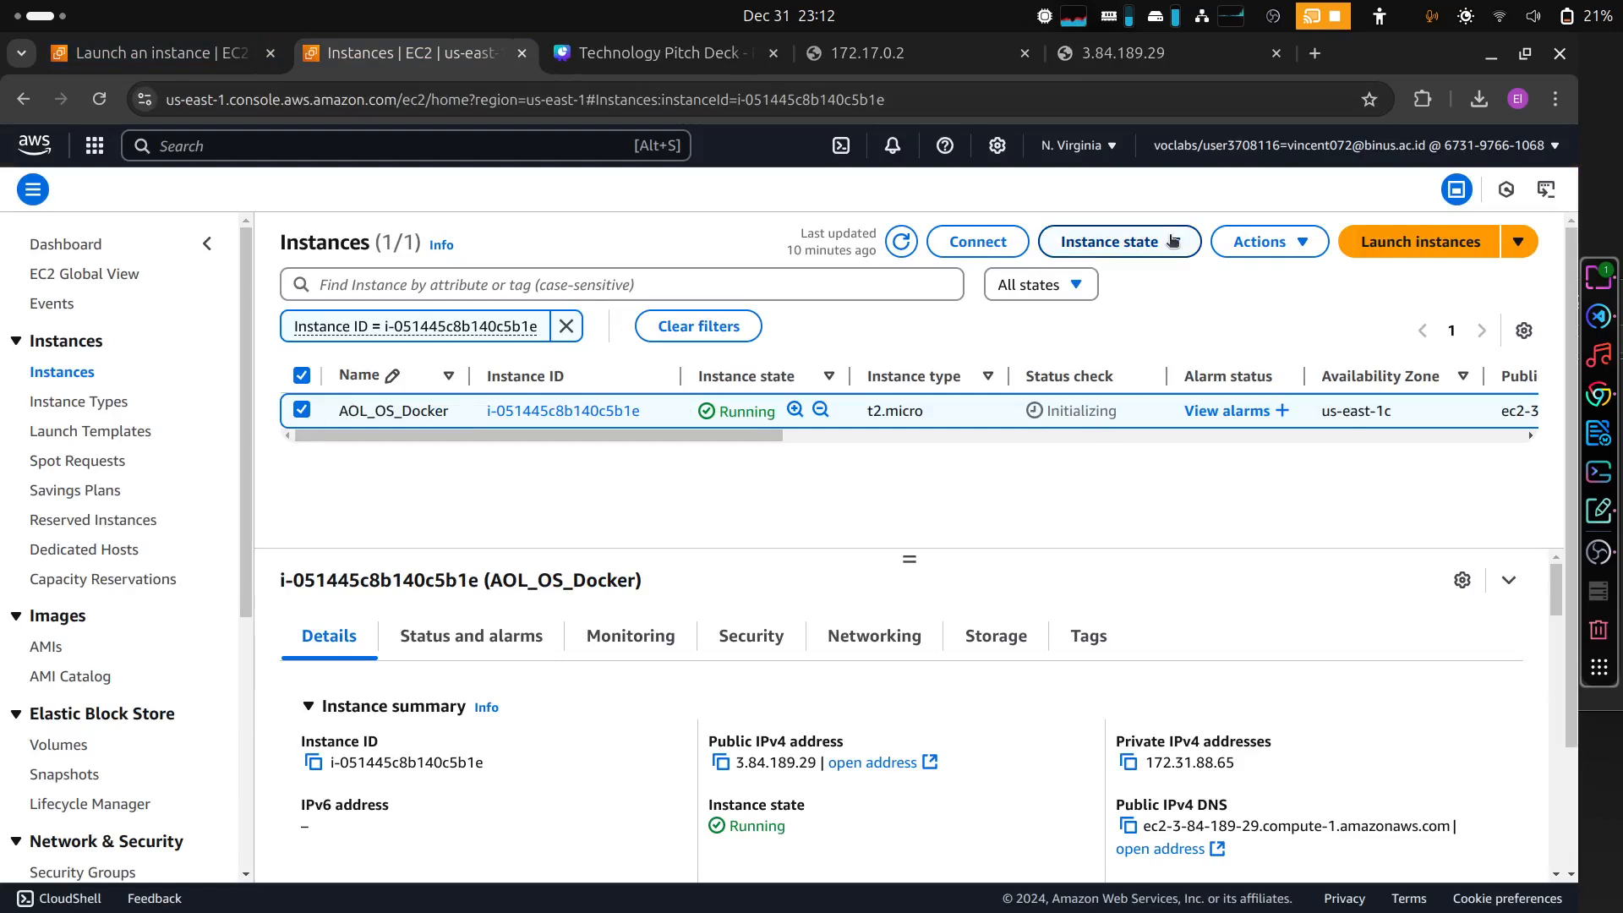
{"action": "left_click", "coordinate": [1124, 242]}
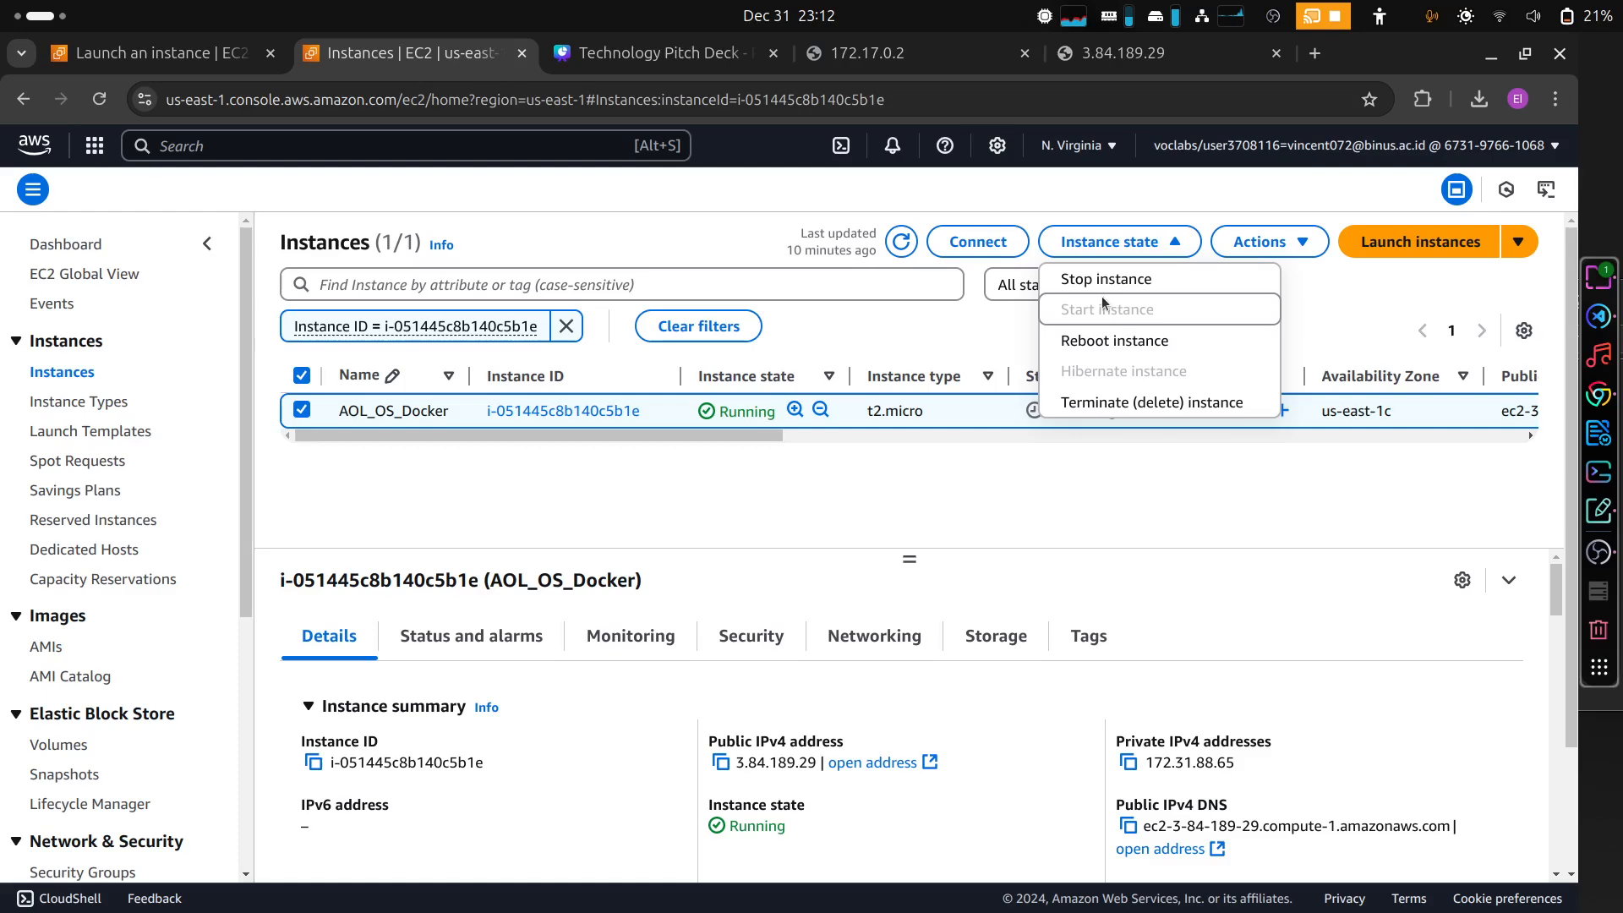
{"action": "left_click", "coordinate": [1126, 406]}
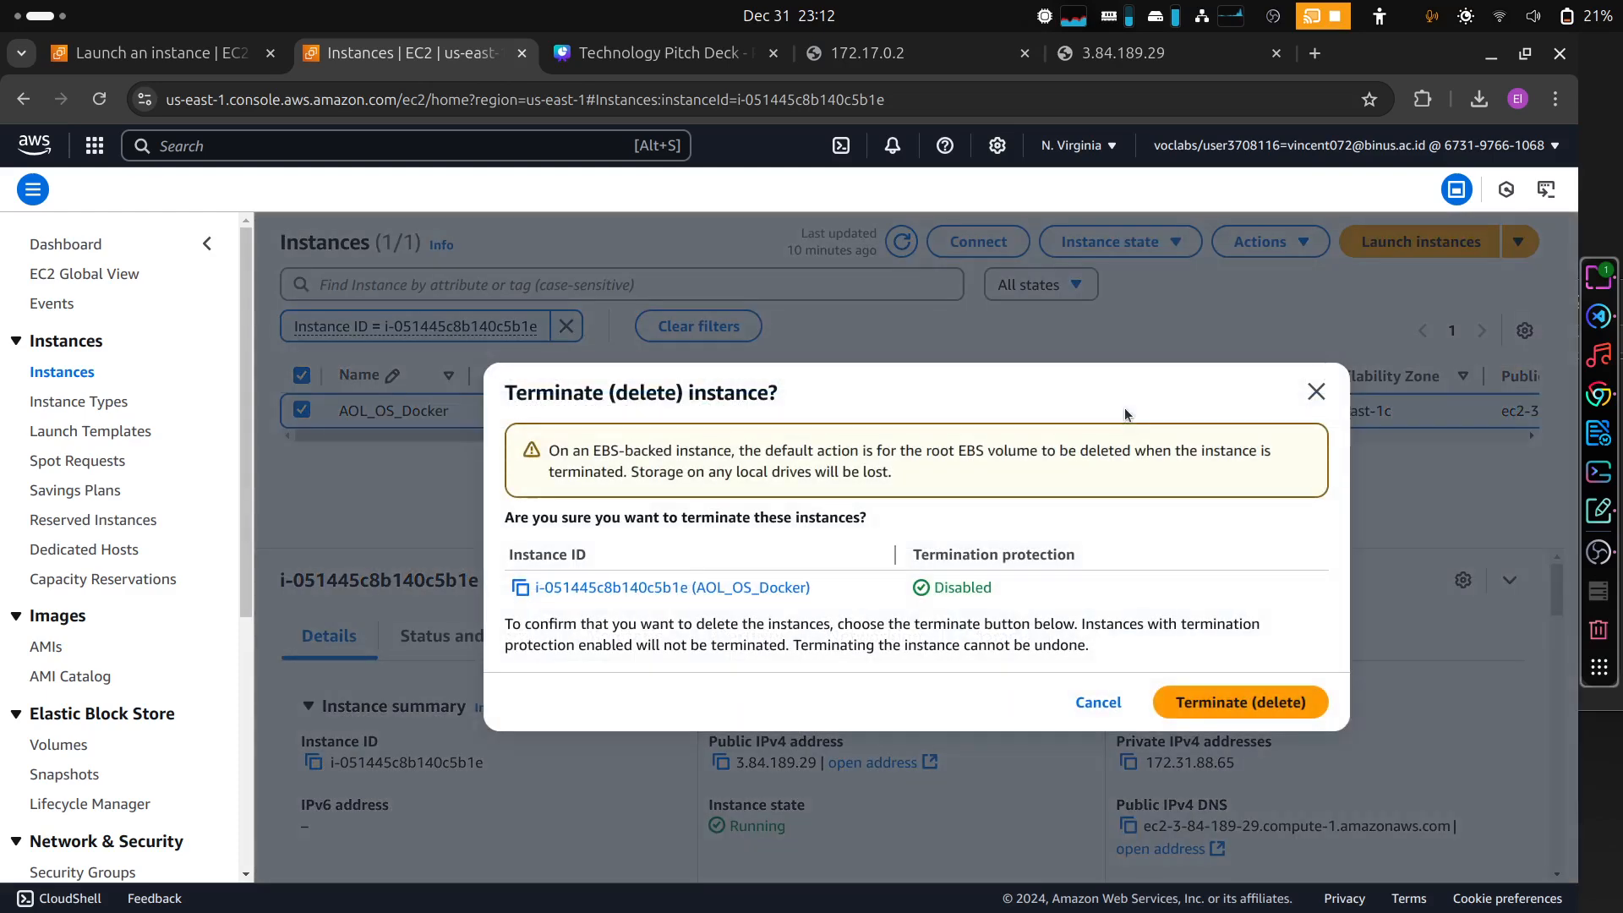
{"action": "left_click", "coordinate": [1201, 708]}
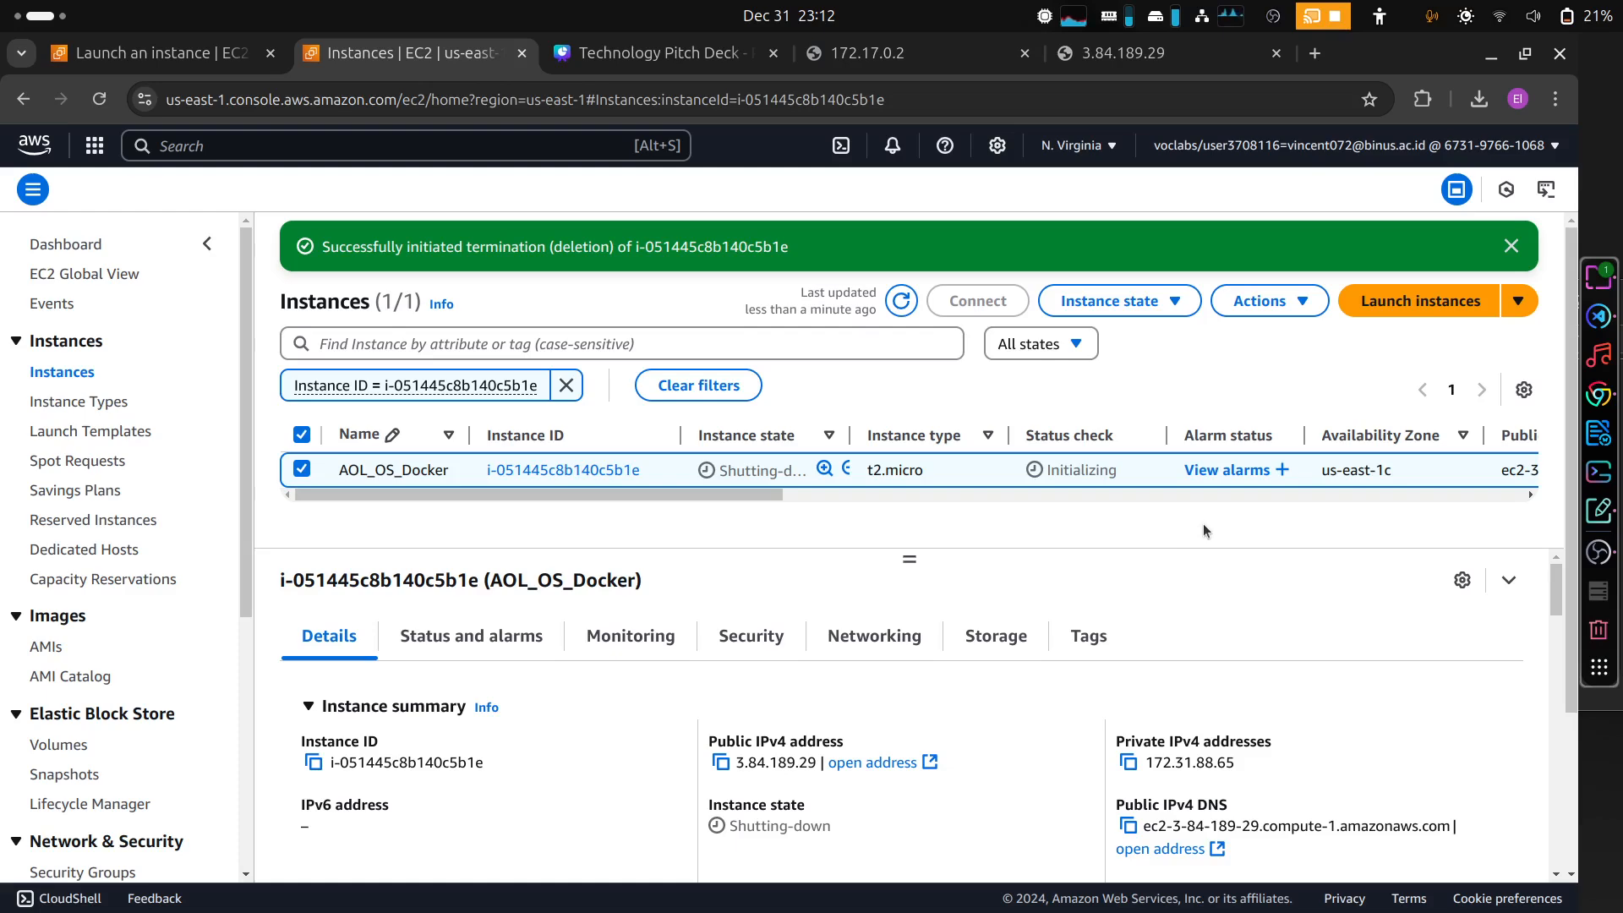
{"action": "left_click", "coordinate": [1598, 552]}
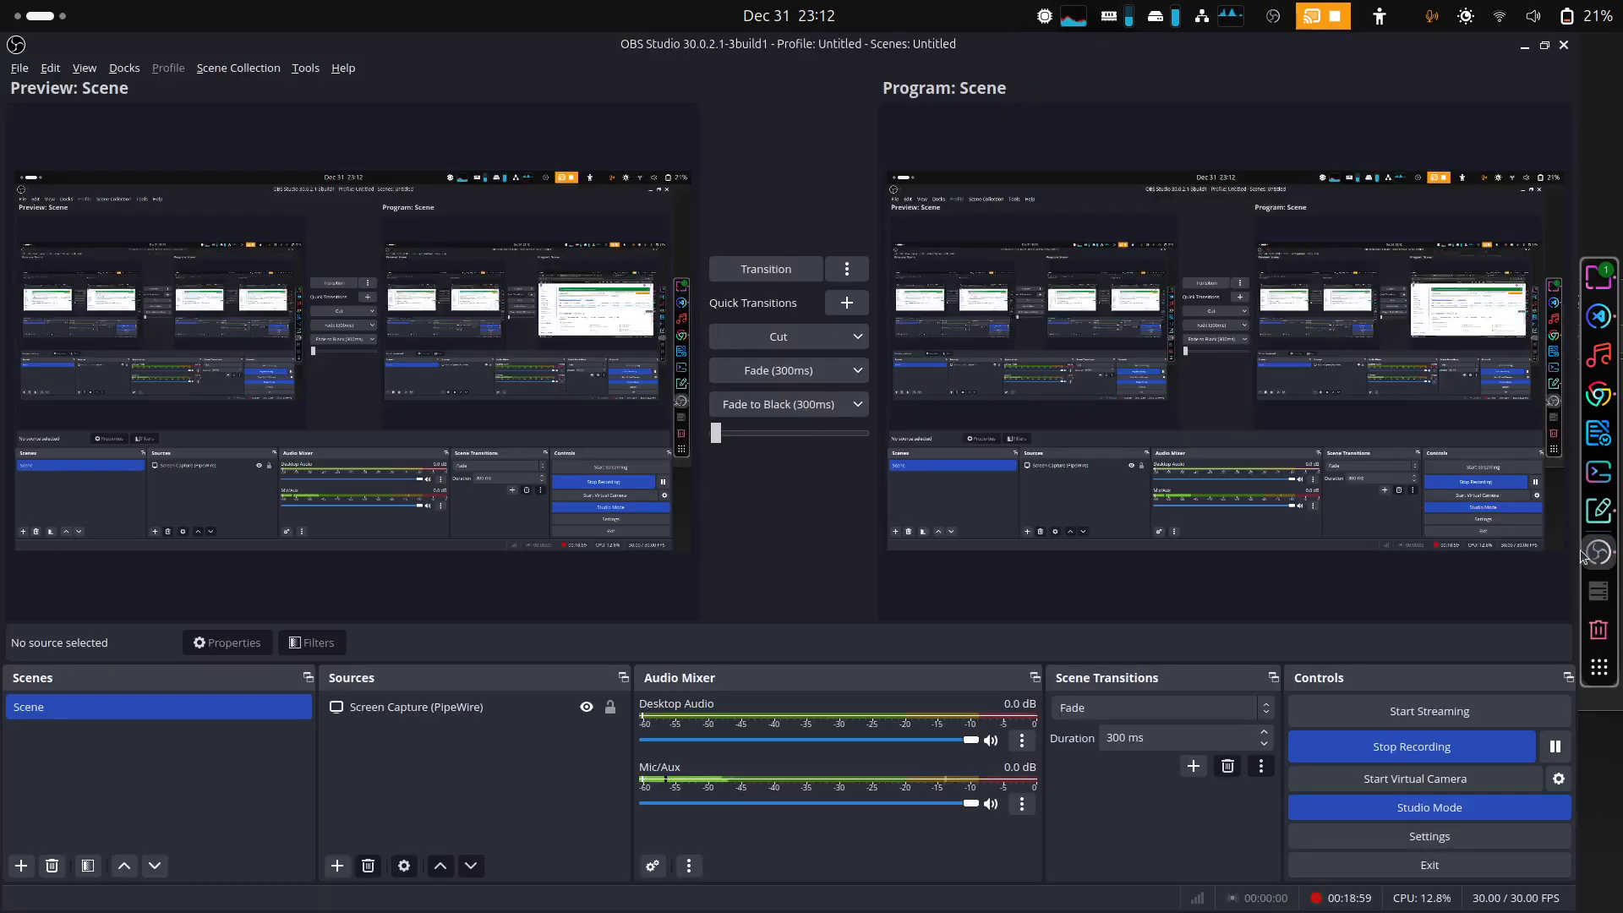